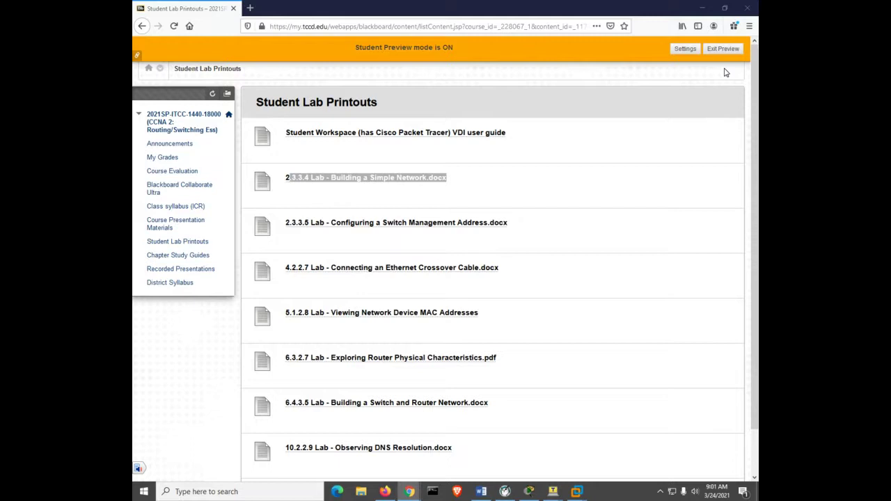
Step: Minimize the Blackboard Learn Student Lab Printouts page to reveal the desktop
left_click(703, 8)
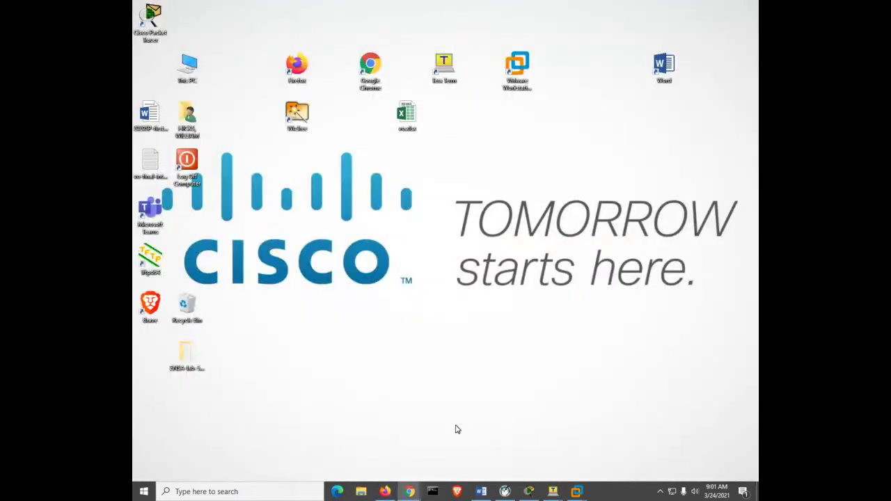
Step: Restore Packet Tracer and drag two 2960-24TT switches, Switch0 and Switch1, onto the workspace
left_click(530, 492)
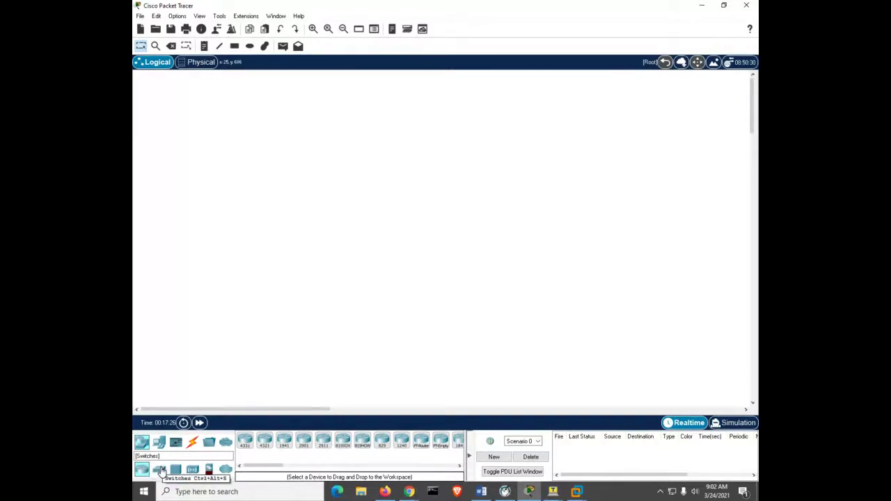
left_click(161, 472)
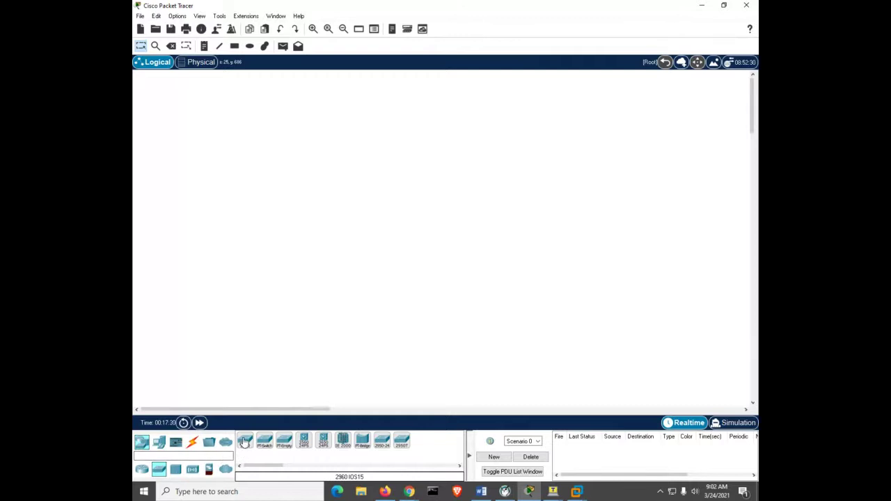
left_click_drag(245, 442, 190, 138)
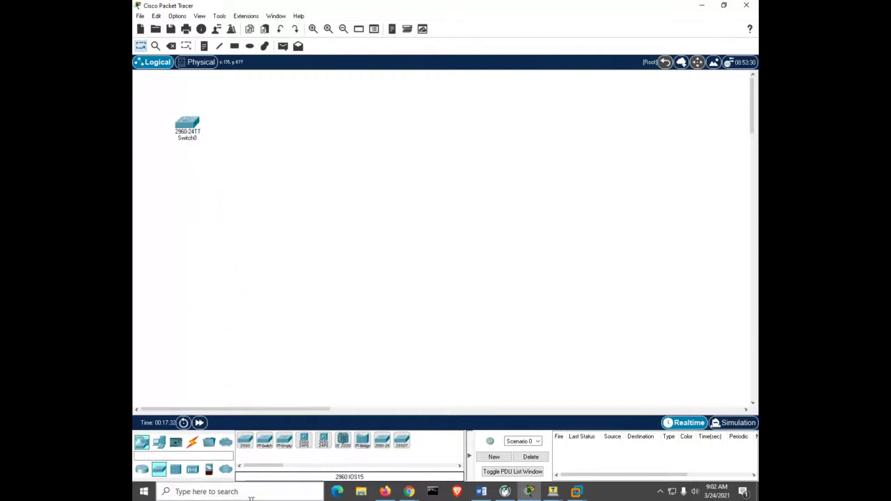
left_click_drag(243, 443, 273, 129)
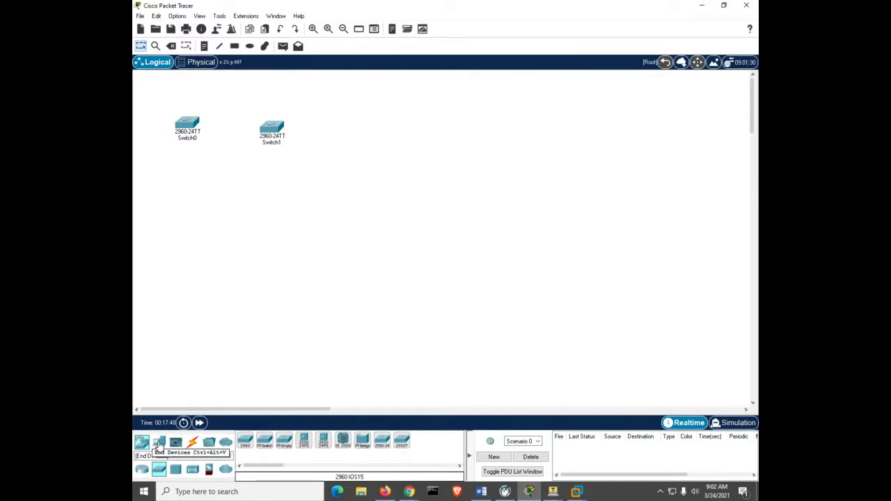
Step: Place PC0 and PC1 below the two switches, then open Switch0's device window
left_click(159, 444)
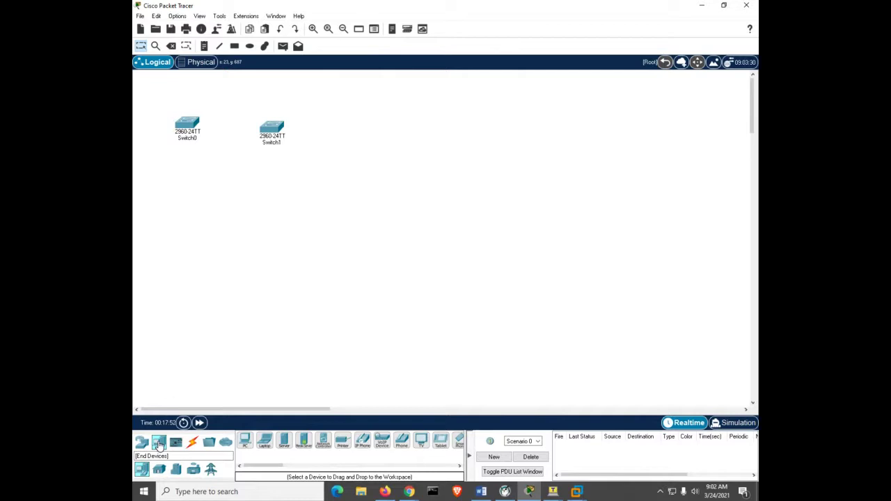
left_click_drag(245, 440, 197, 203)
left_click_drag(244, 439, 276, 216)
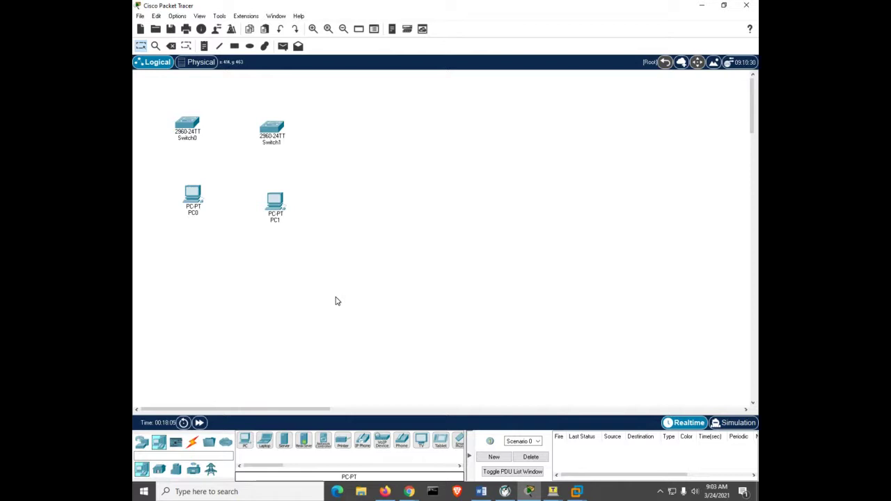
left_click(185, 124)
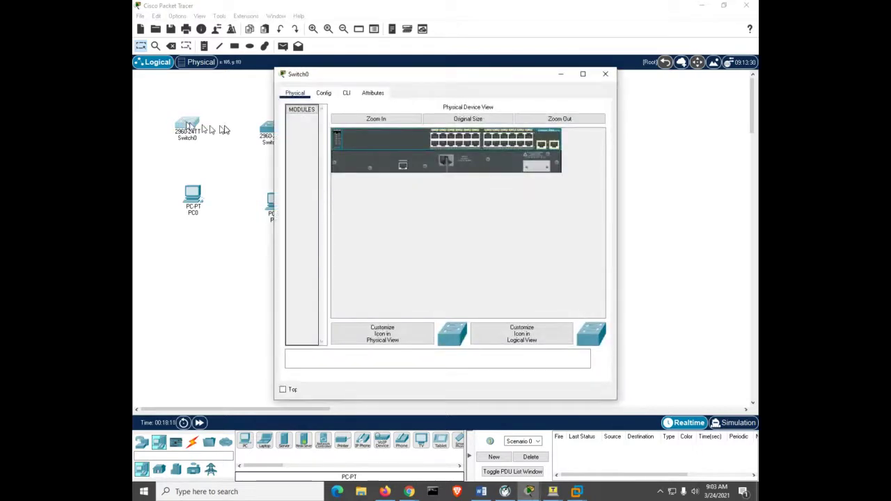
Step: Set Switch0's display name and hostname to S1
left_click(346, 93)
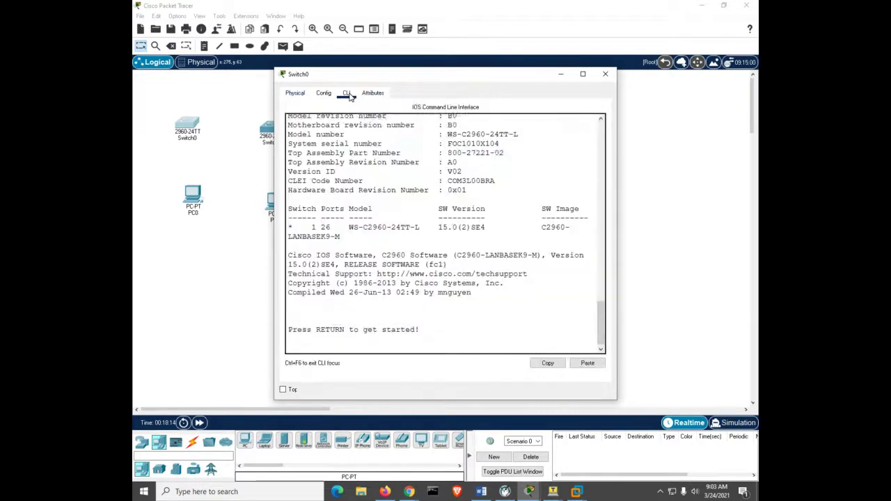
left_click(293, 94)
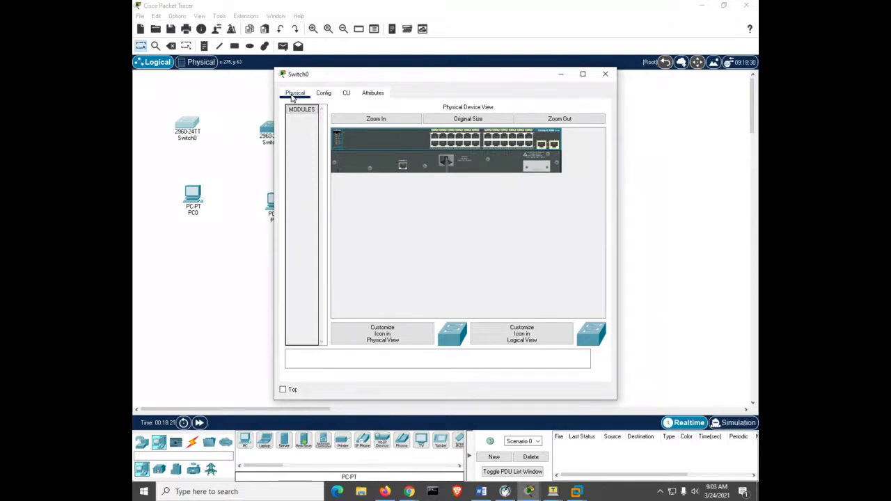
left_click(325, 95)
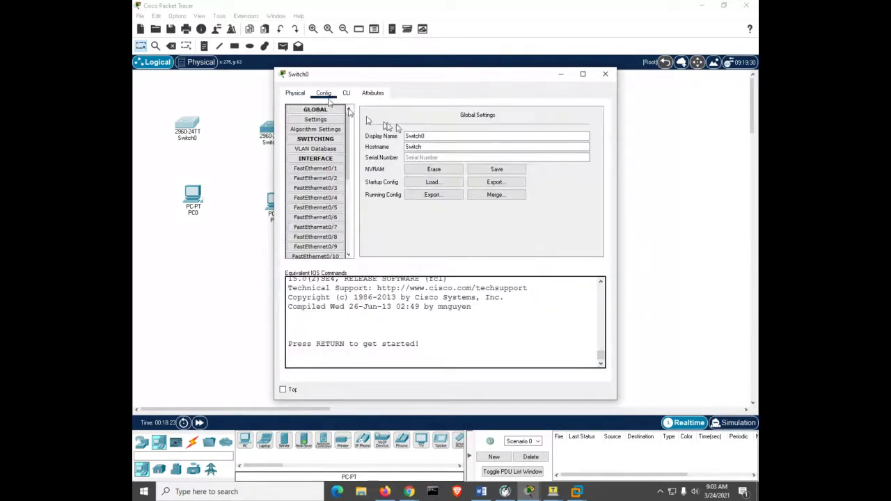
key("BackSpace")
key("BackSpace")
key("BackSpace")
key("BackSpace")
key("BackSpace")
key("BackSpace")
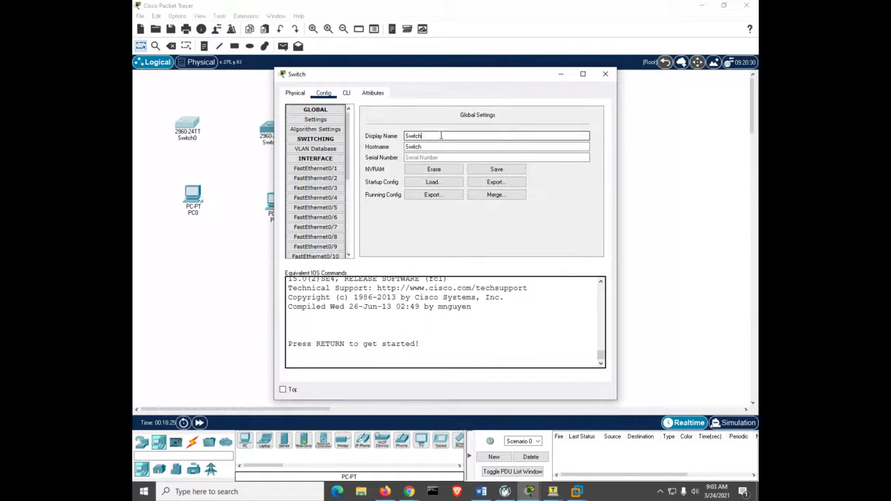
key("BackSpace")
type("S1")
key("Tab")
type("S1")
key("Return")
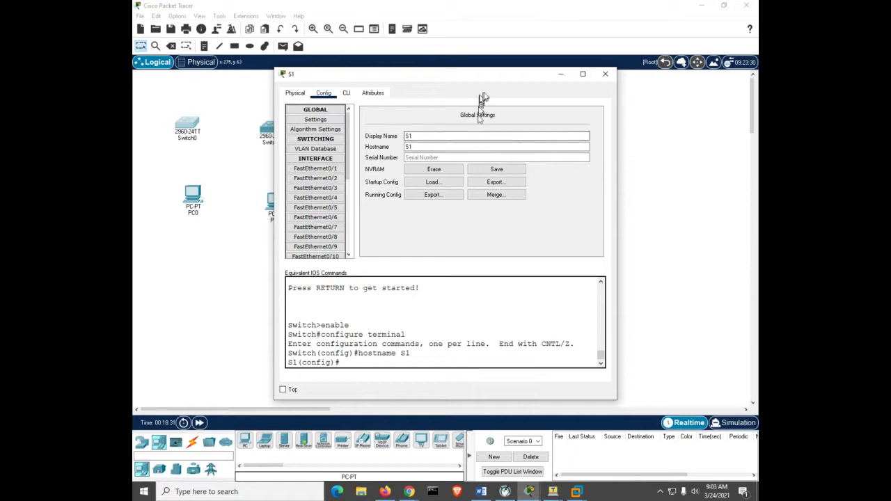
left_click(605, 74)
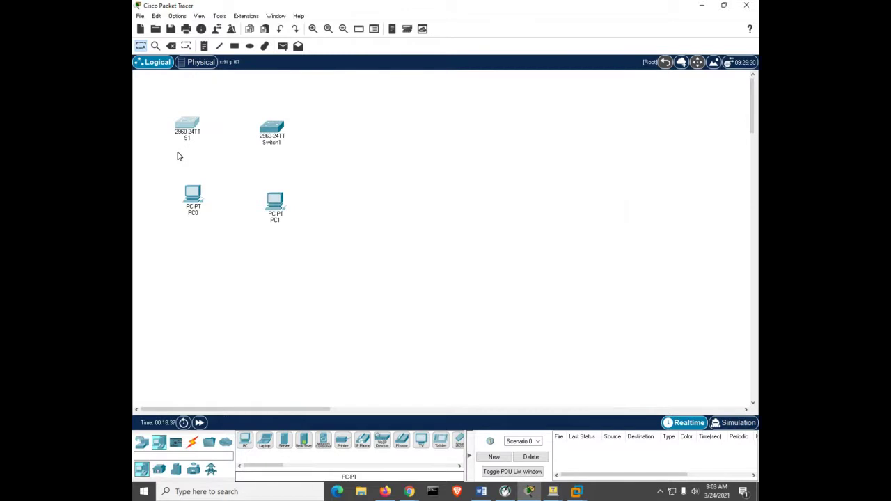
Step: Set Switch1's display name and hostname to S2
left_click(272, 129)
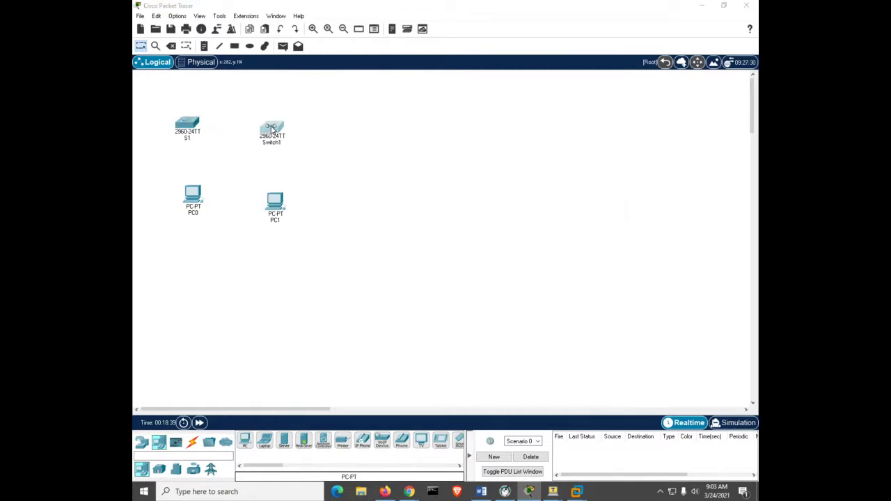
left_click(324, 92)
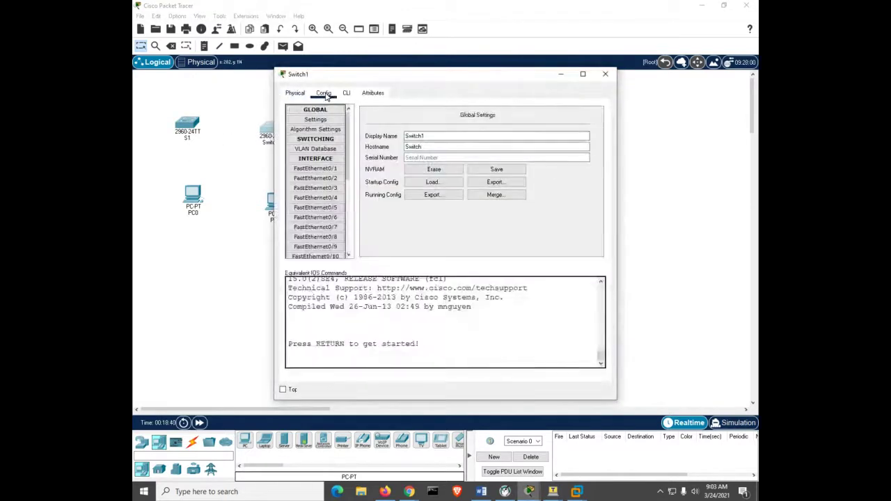
left_click(426, 137)
key("BackSpace")
key("BackSpace")
key("BackSpace")
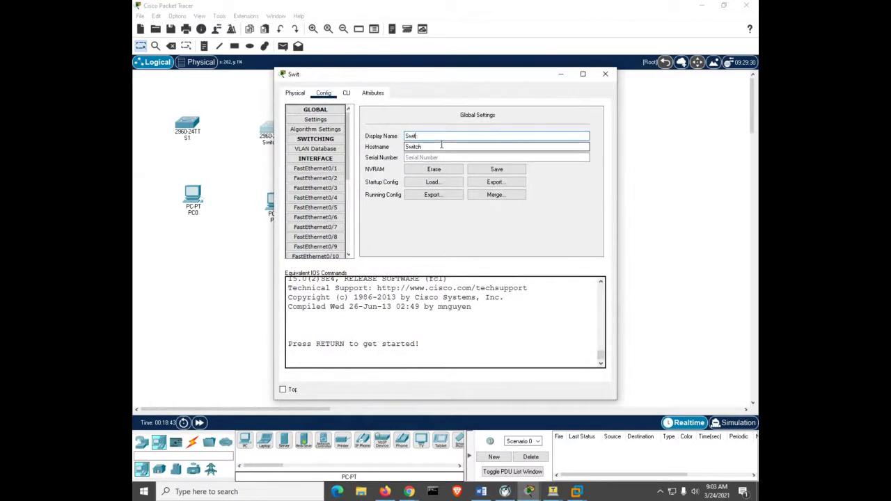
key("BackSpace")
key("BackSpace")
key("BackSpace")
type("2")
double_click(442, 144)
type("S2")
key("Return")
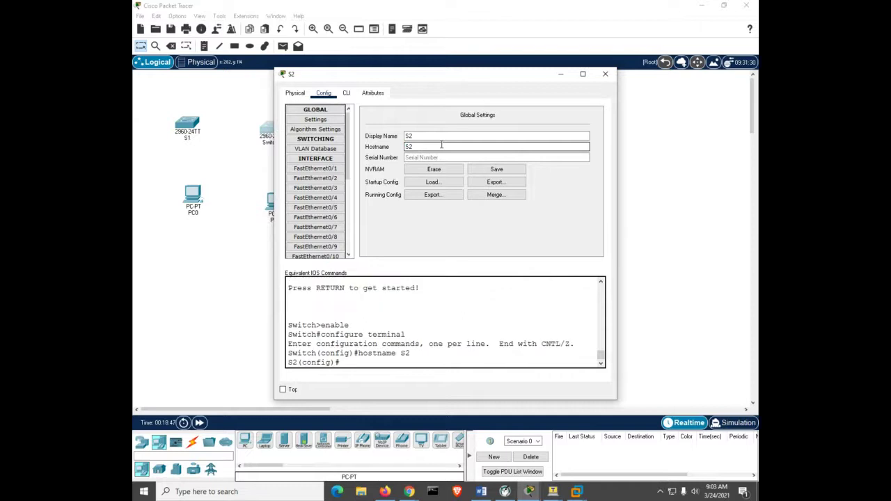
left_click(605, 73)
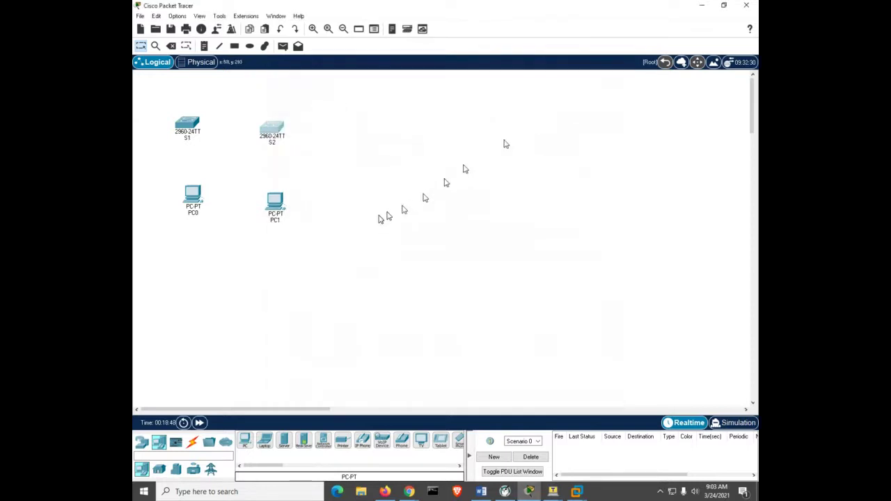
Step: Change PC0's display name to PC-A
left_click(188, 198)
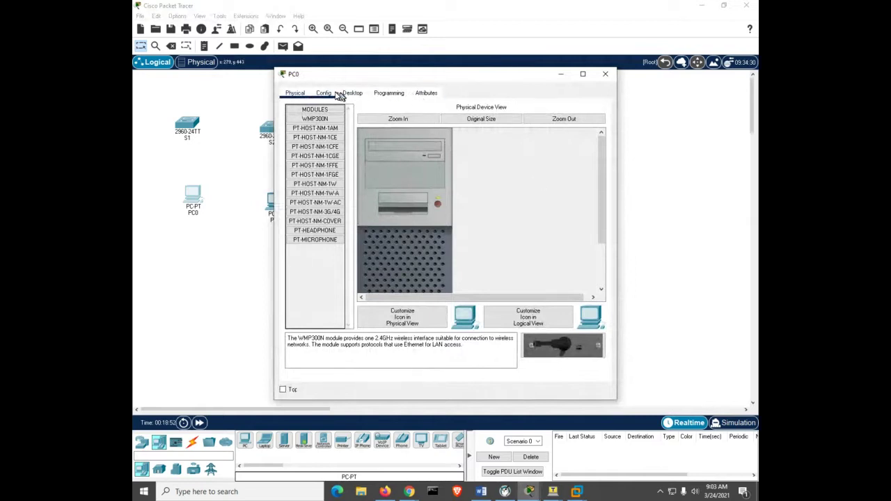
left_click(324, 93)
left_click(433, 135)
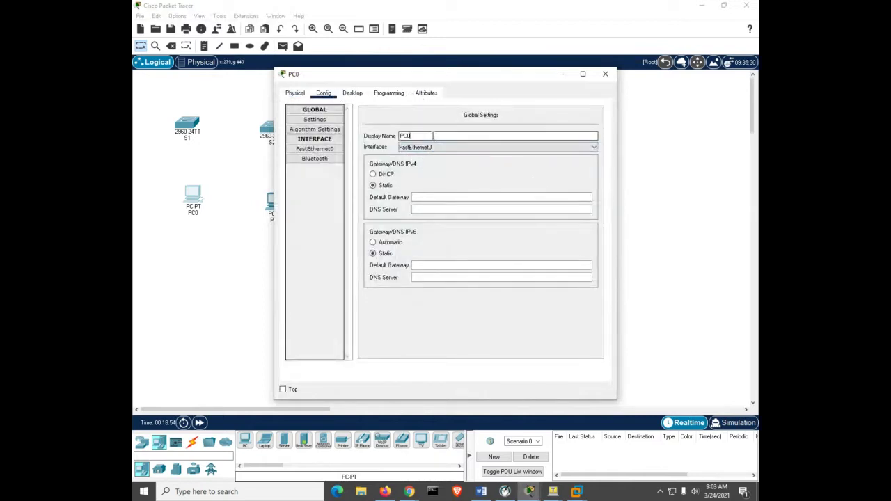
key("BackSpace")
type("-A")
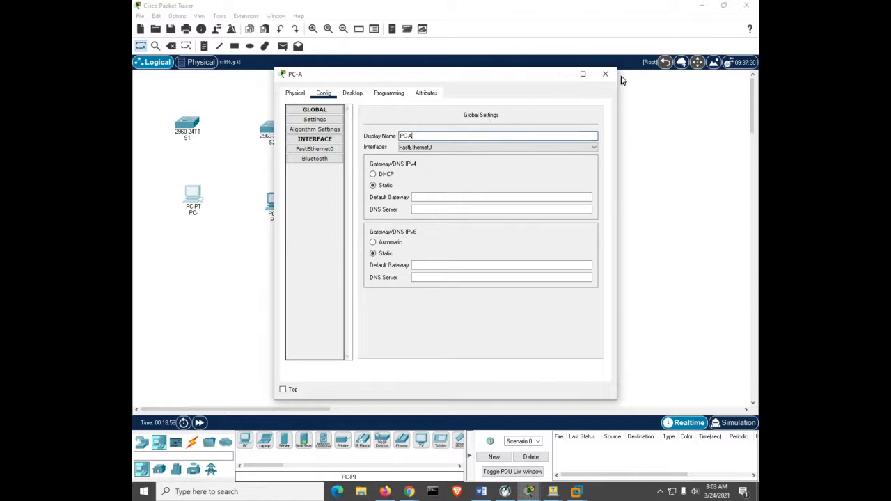
left_click(605, 73)
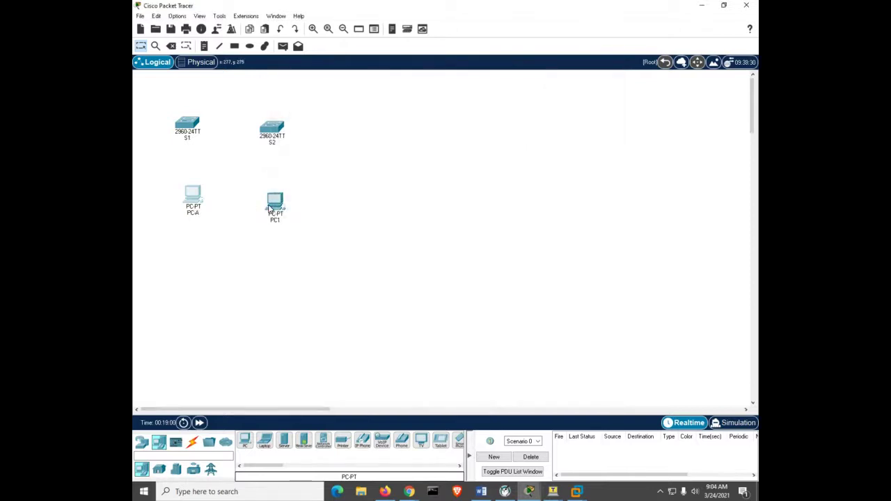
Step: Change PC1's display name to PC-B
left_click(275, 202)
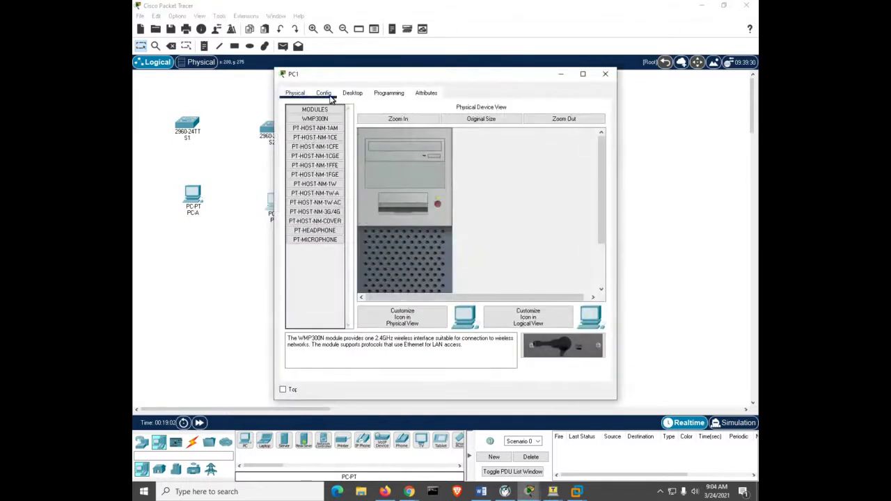
left_click(324, 93)
left_click(420, 135)
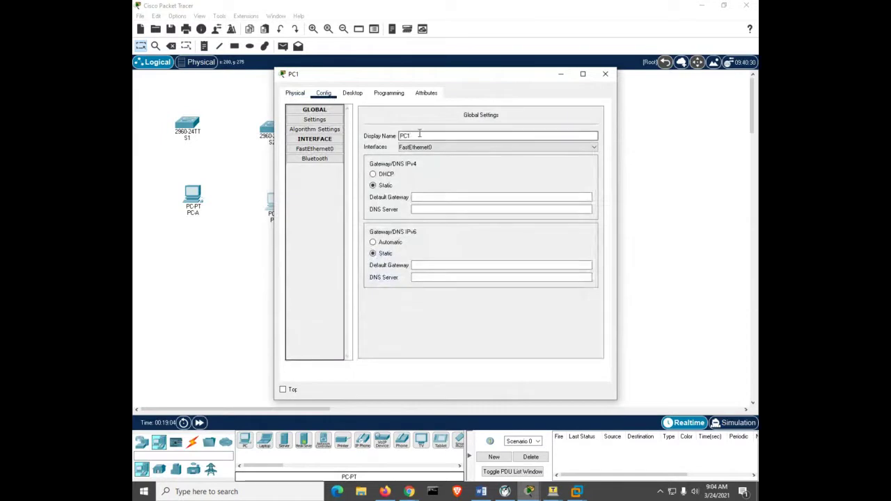
type("B")
key("BackSpace")
type("B")
left_click(605, 74)
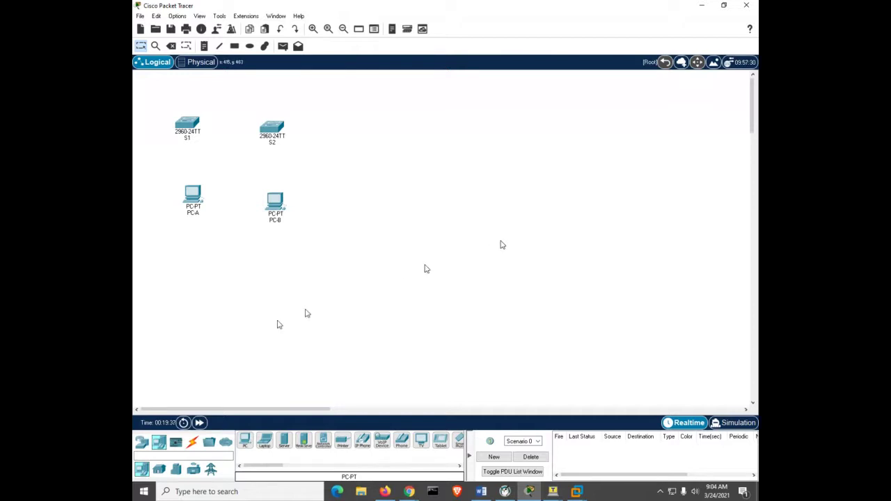
Step: Cable PC-A's FastEthernet0 to S1's FastEthernet0/6 with copper straight-through
left_click(191, 446)
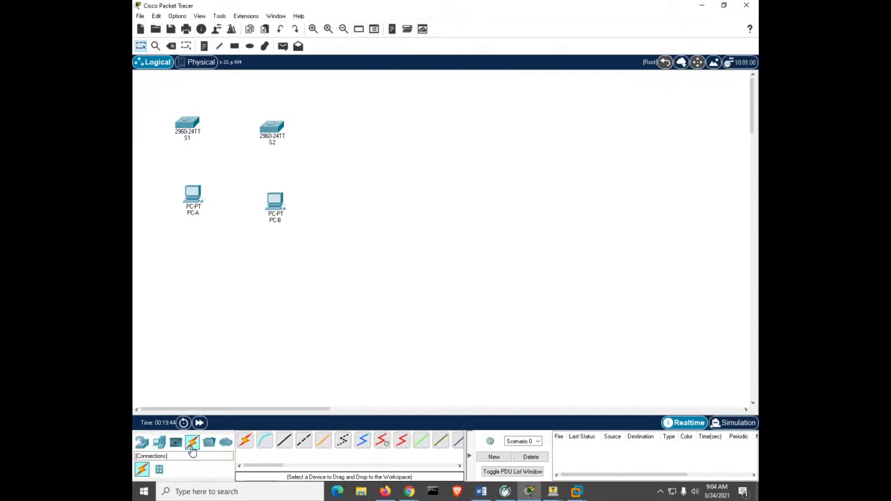
left_click(286, 443)
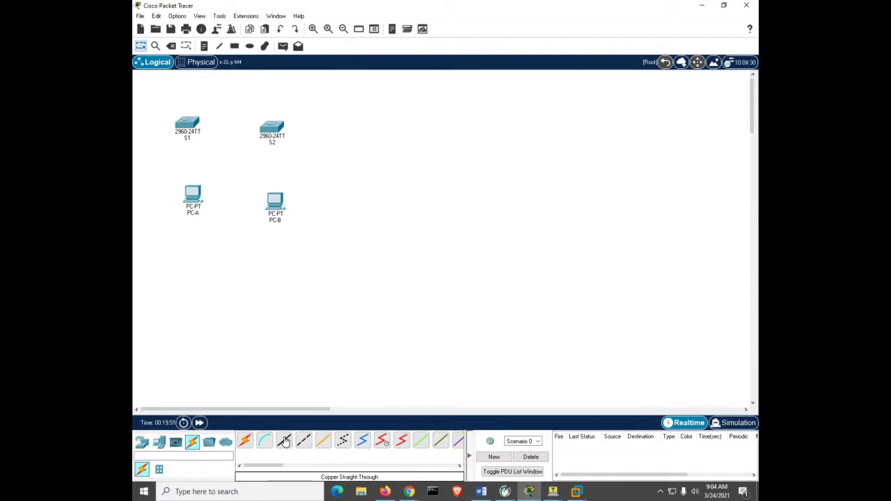
left_click(284, 443)
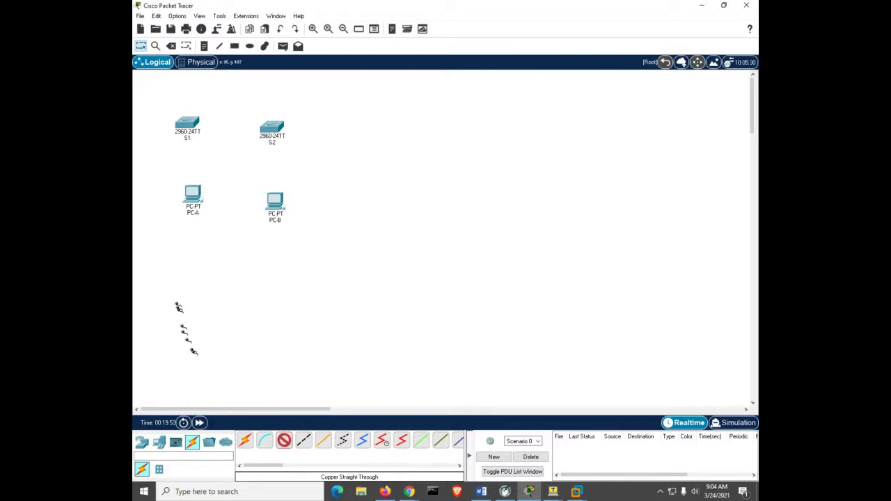
mouse_move(192, 194)
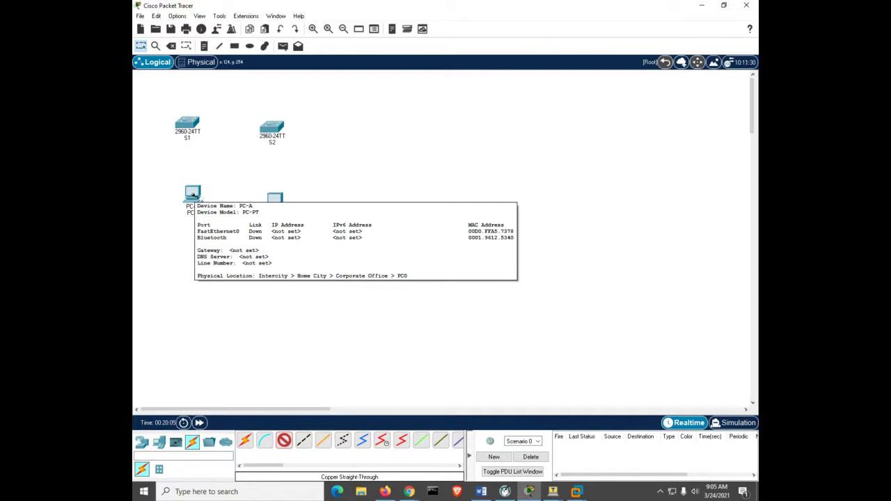
left_click(189, 194)
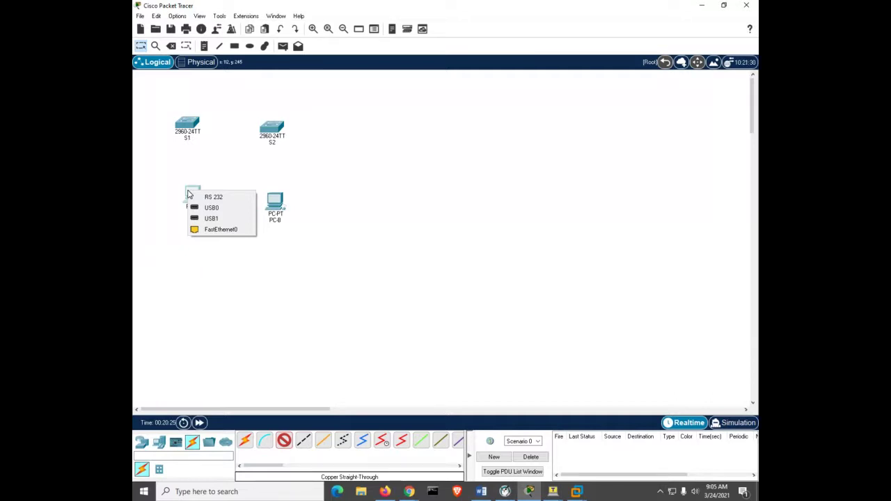
left_click(207, 230)
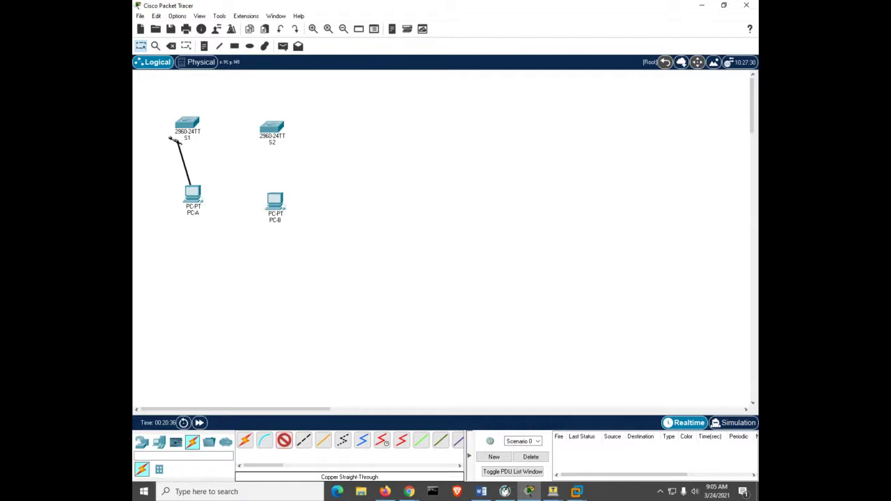
left_click(187, 122)
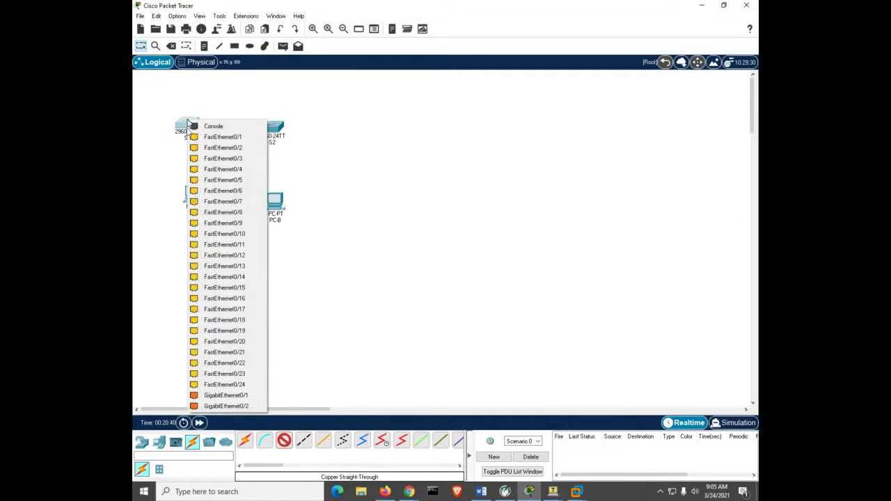
left_click(213, 193)
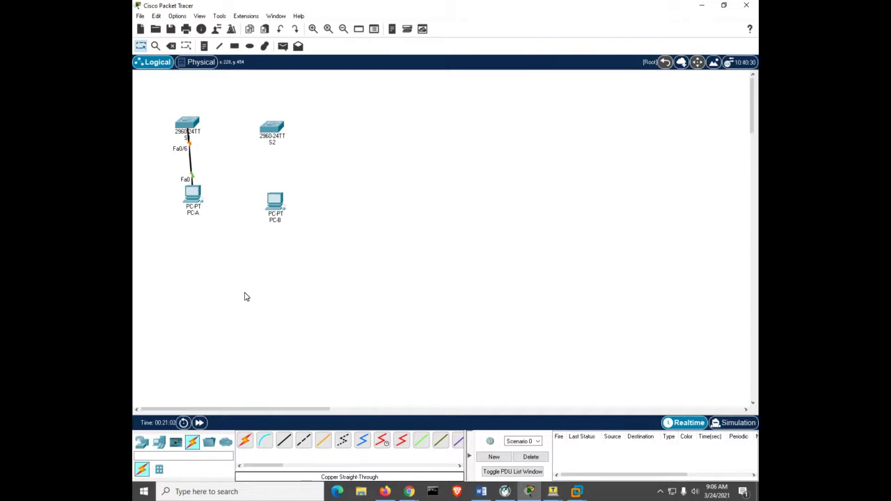
Step: Cable PC-B's FastEthernet0 to S2's FastEthernet0/18 with copper straight-through
left_click(283, 439)
left_click(275, 201)
left_click(318, 242)
left_click(271, 126)
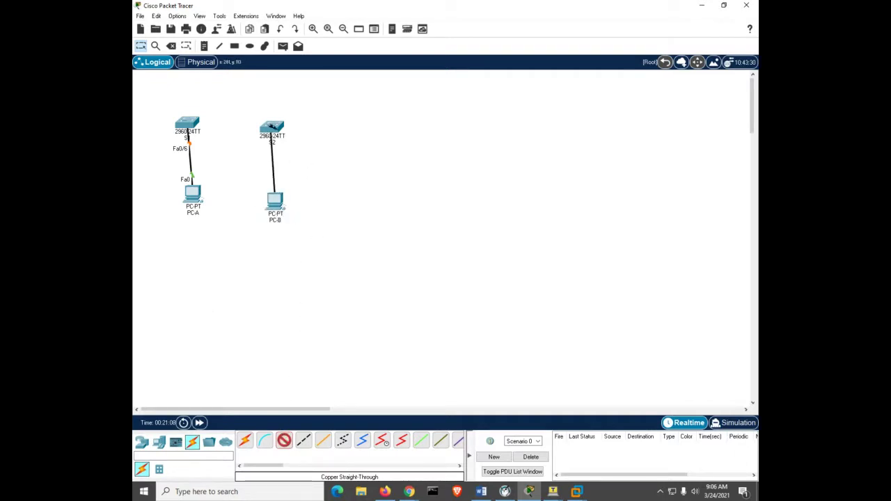
left_click(272, 127)
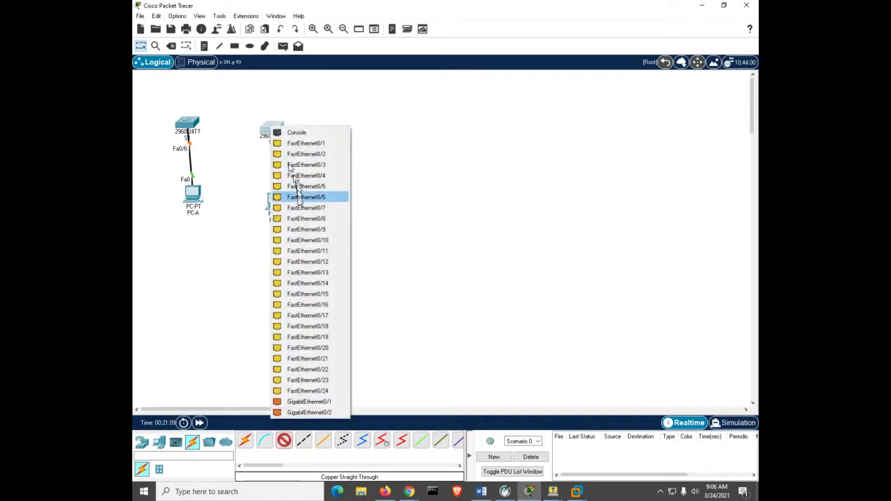
left_click(299, 327)
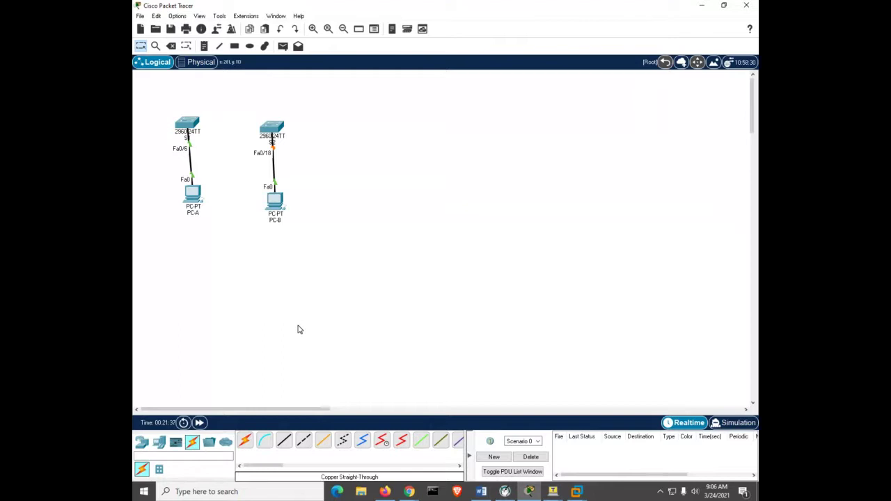
Step: Link S1's FastEthernet0/1 to S2's FastEthernet0/1 with copper straight-through
left_click(284, 441)
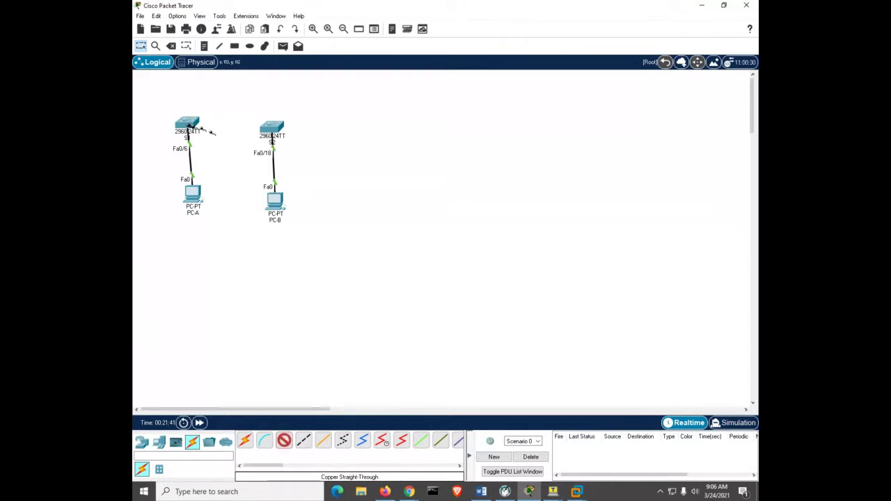
left_click(188, 126)
left_click(219, 141)
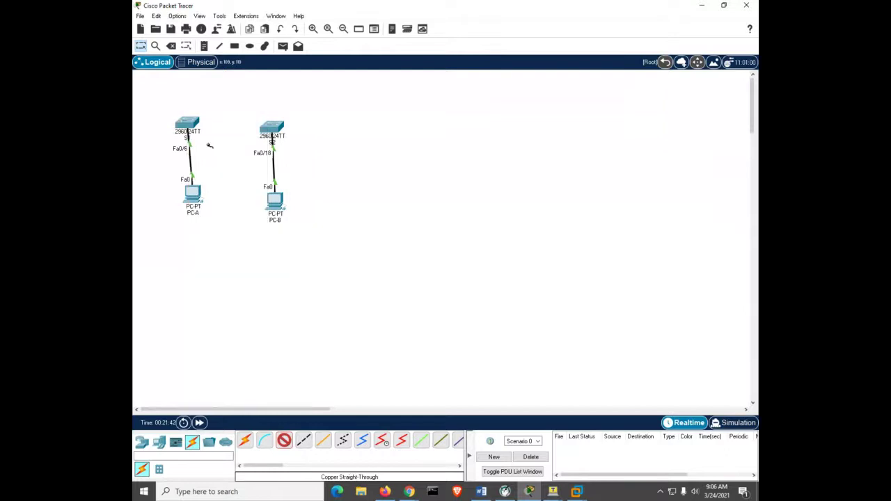
left_click(258, 135)
left_click(278, 145)
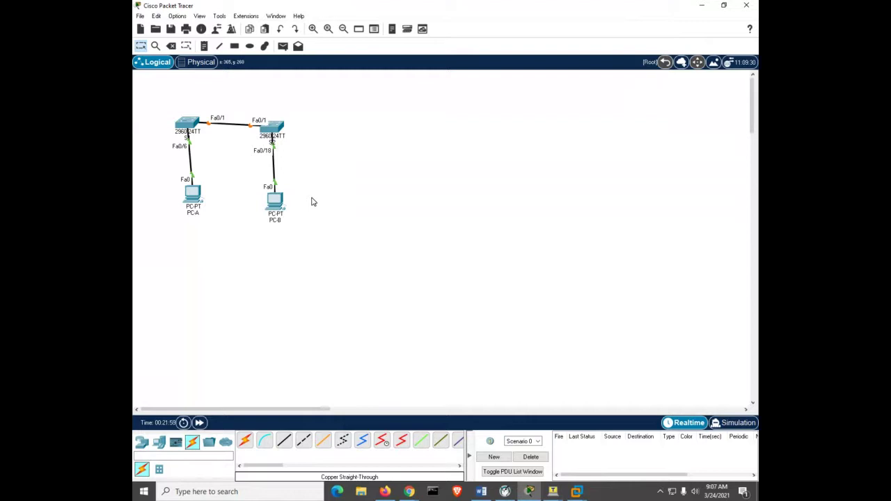
left_click(282, 130)
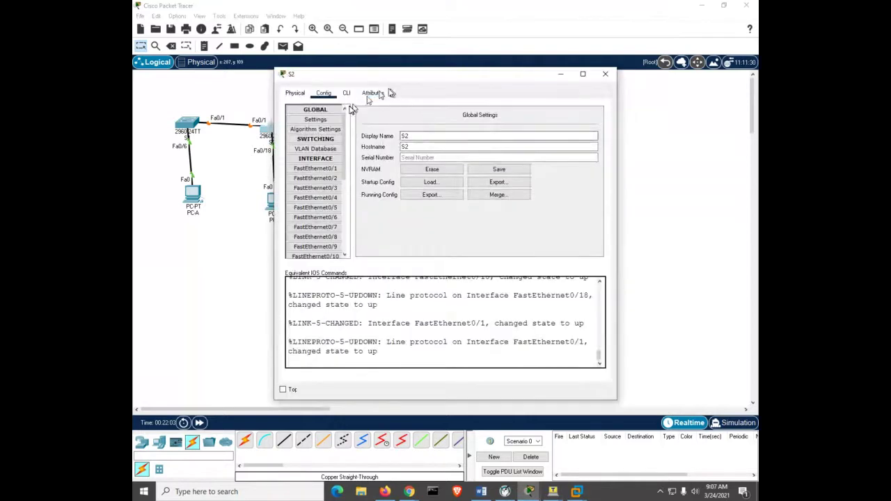
left_click(346, 93)
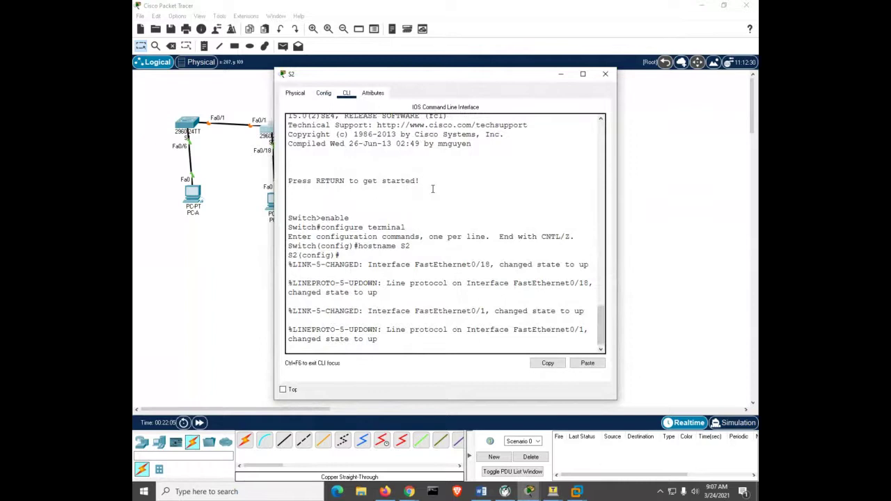
key("Return")
type("sjow")
key("BackSpace")
key("BackSpace")
key("BackSpace")
key("BackSpace")
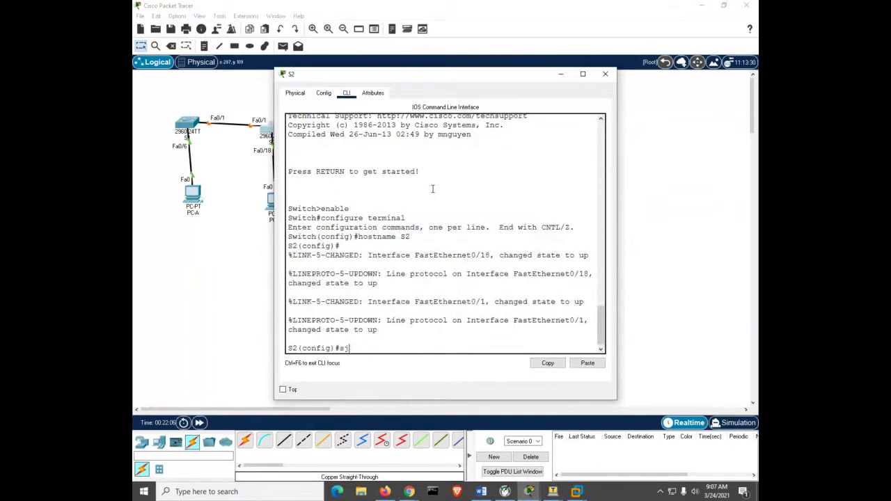
type("how version")
key("Return")
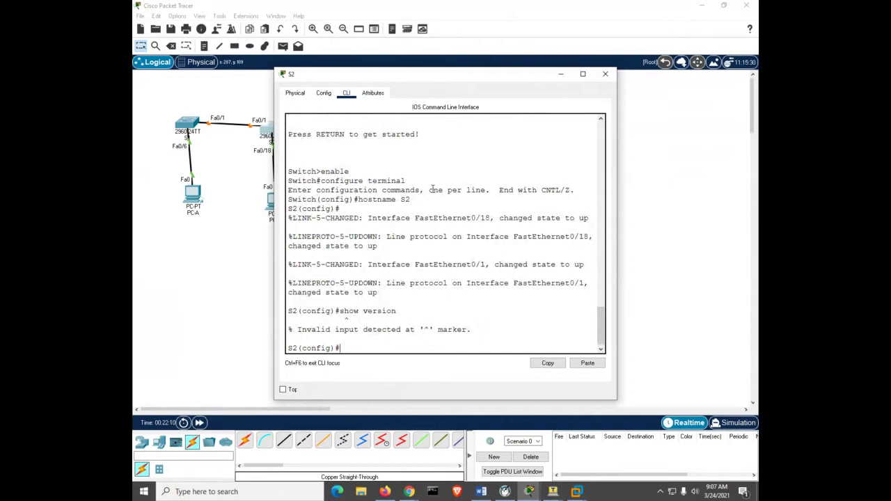
key("ctrl+z")
key("Return")
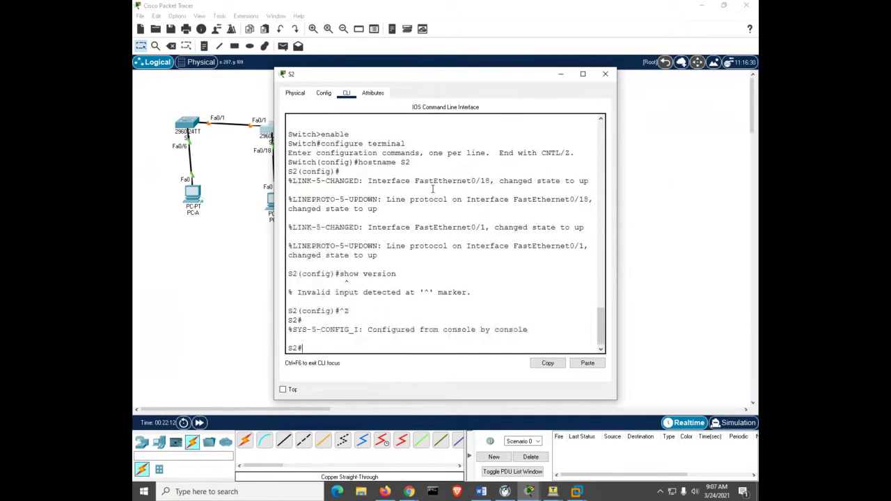
type("show ver")
key("Return")
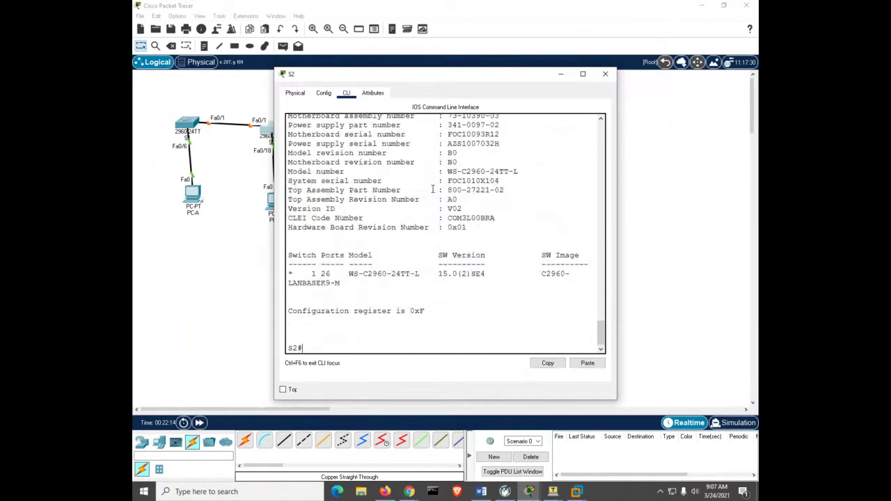
left_click(600, 79)
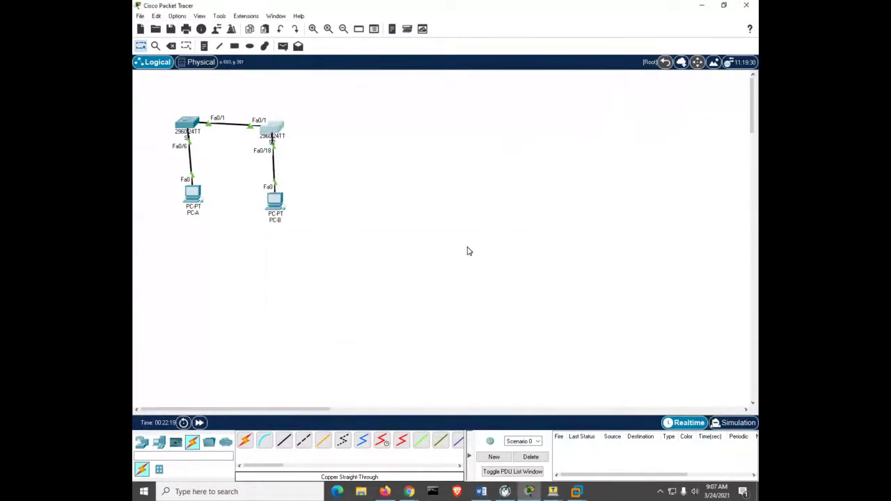
Step: Minimize Packet Tracer, check PC-A's empty IPv4 settings in VMware, then minimize VMware
left_click(702, 5)
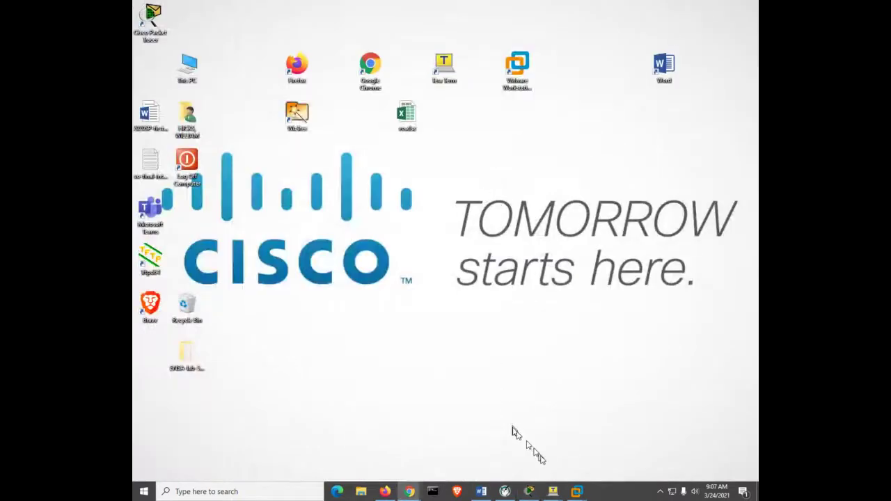
mouse_move(577, 495)
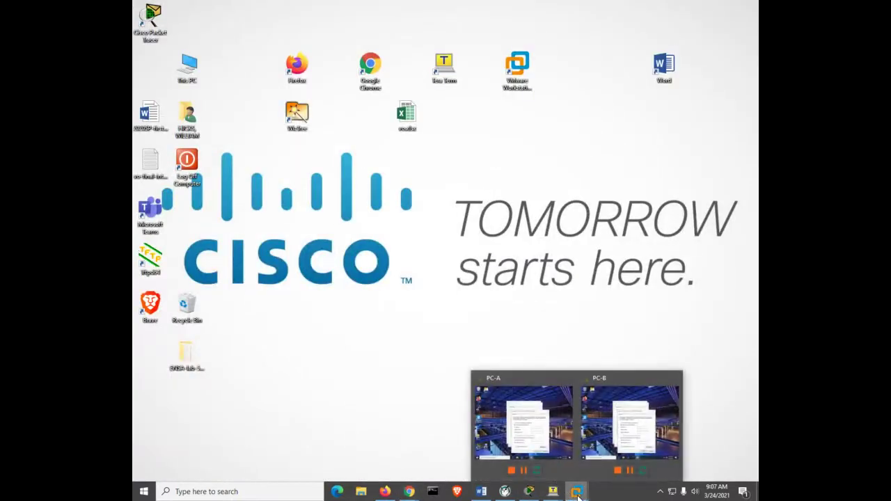
left_click(525, 418)
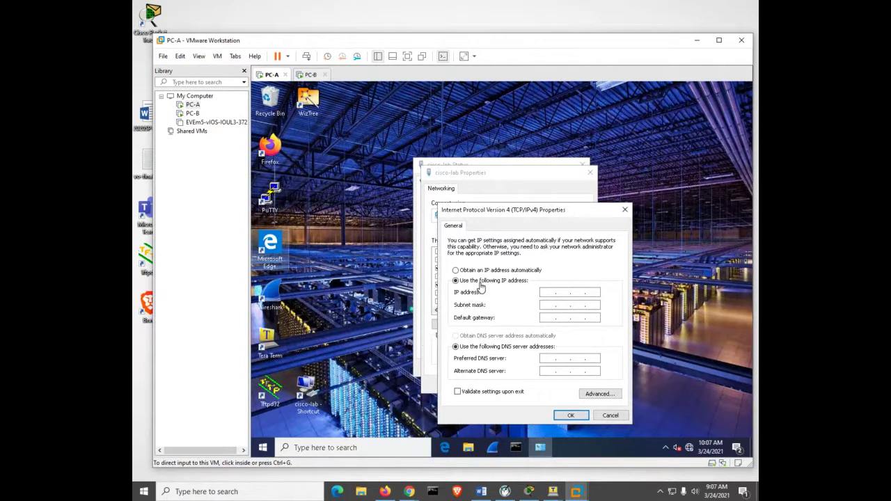
left_click(558, 293)
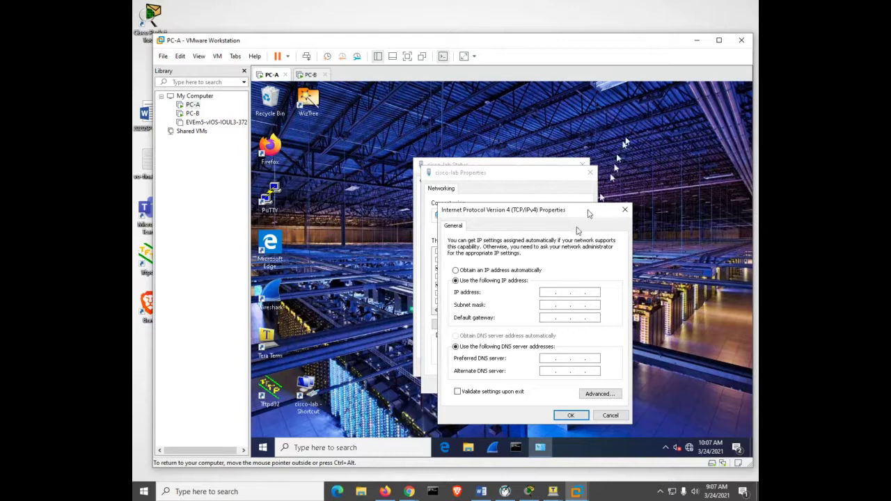
left_click(696, 40)
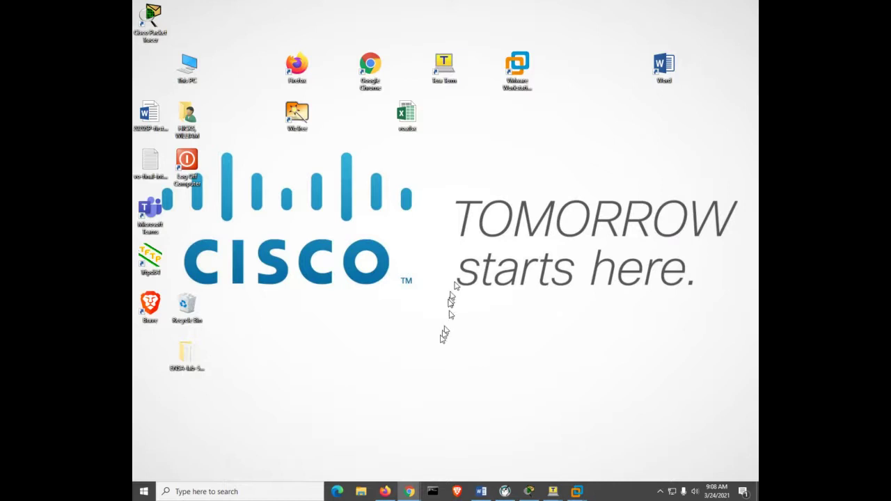
Step: Give PC-A IPv4 address 192.168.1.10 with auto-filled mask 255.255.255.0 in IP Configuration
left_click(529, 492)
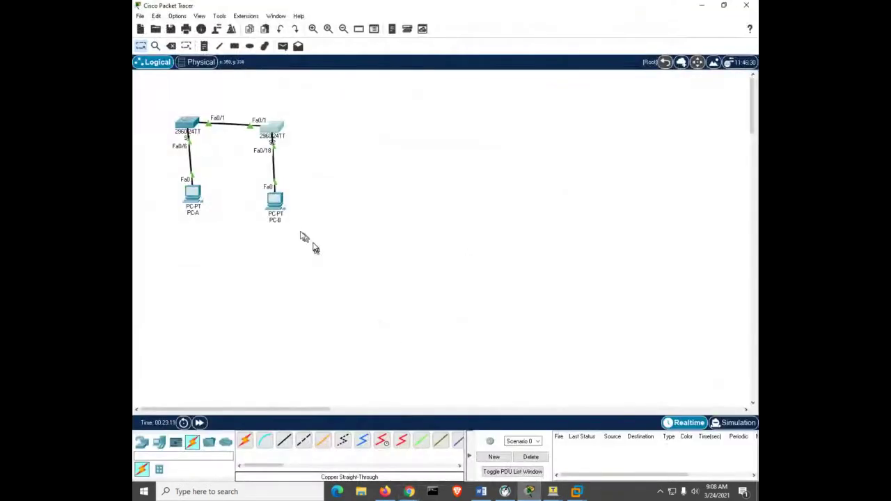
left_click(188, 196)
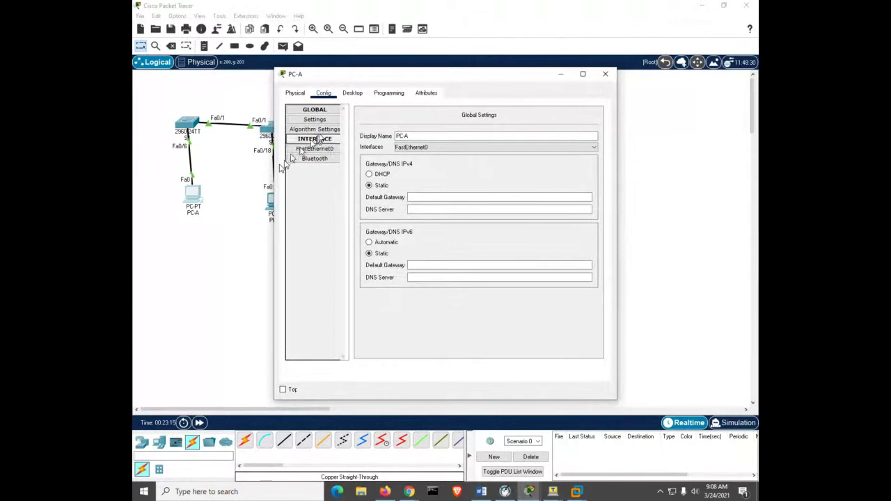
left_click(353, 95)
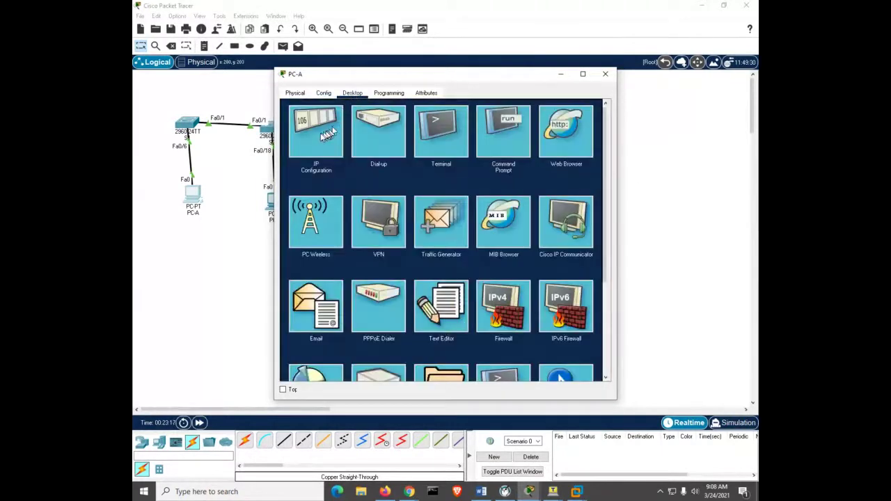
left_click(315, 137)
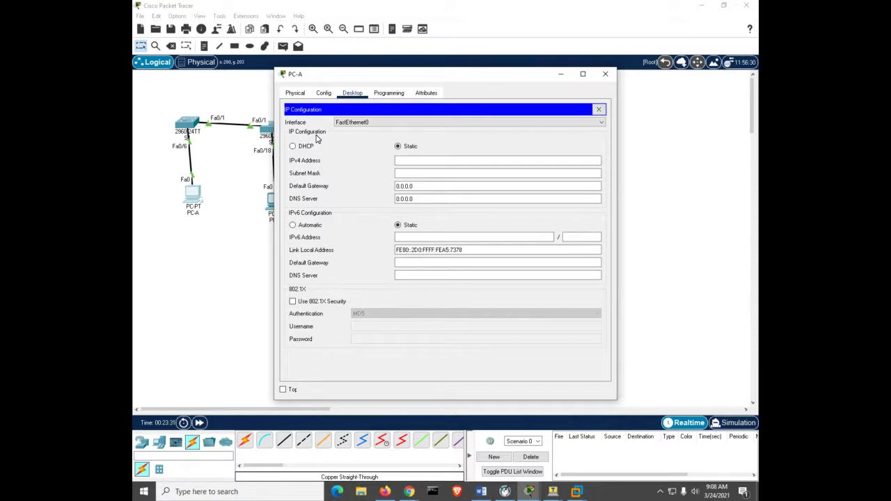
left_click(443, 157)
left_click(410, 159)
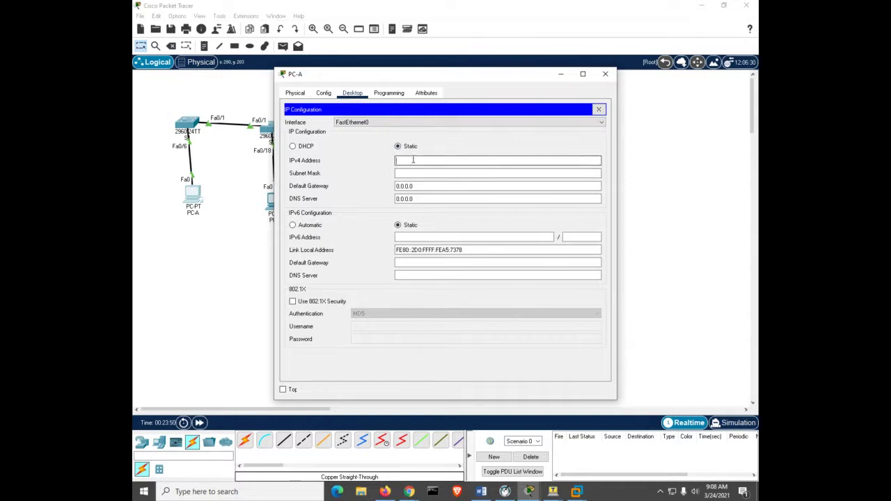
type("192.168.1.10")
key("Tab")
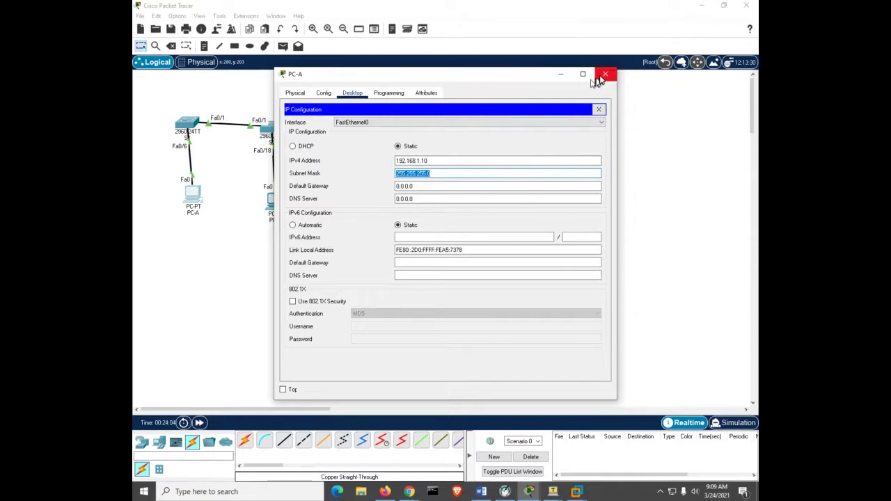
left_click(605, 74)
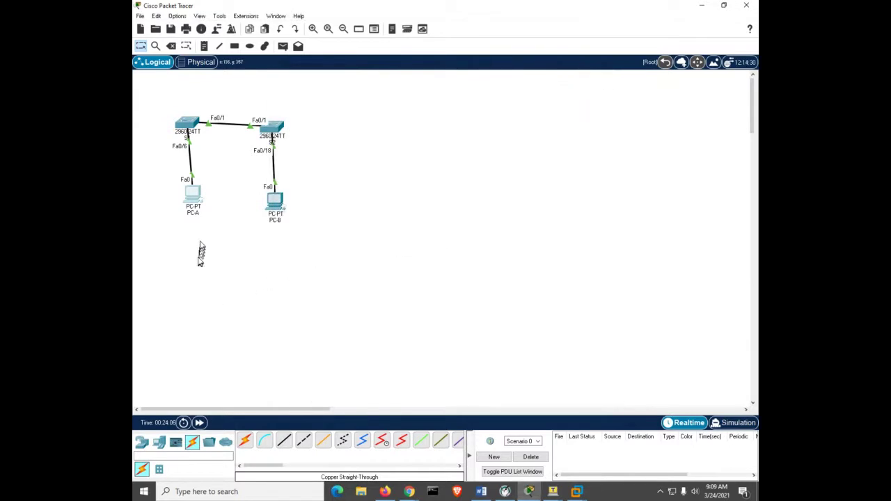
mouse_move(186, 194)
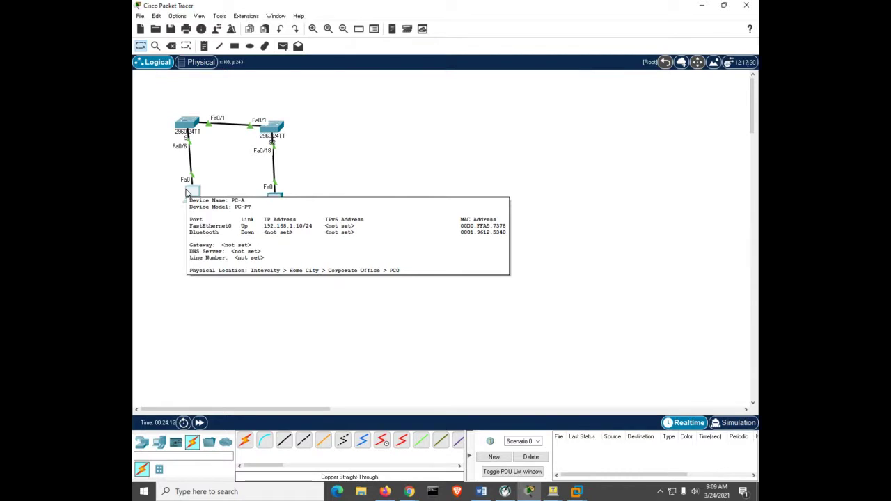
mouse_move(186, 126)
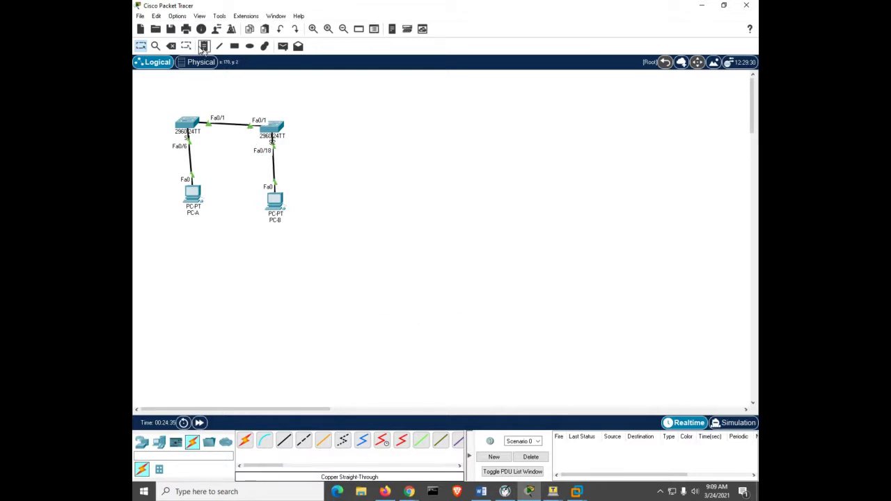
Step: Start a new blank network, discarding the old one without saving
left_click(140, 16)
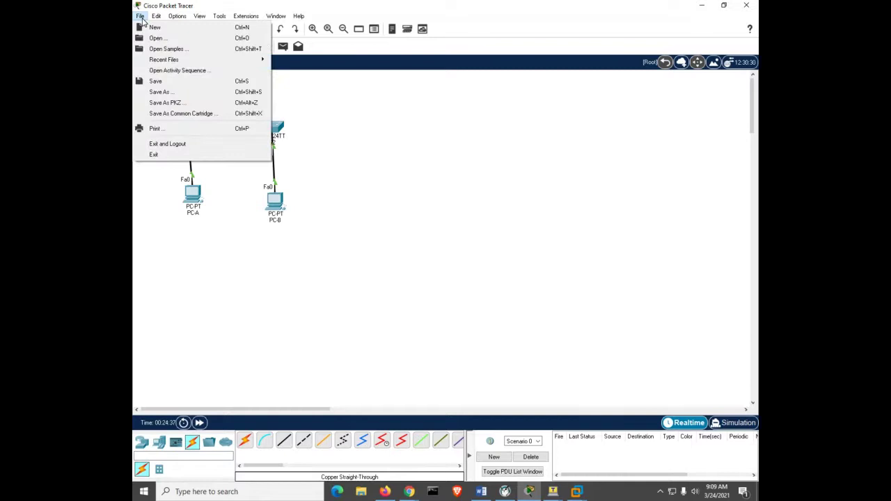
left_click(152, 27)
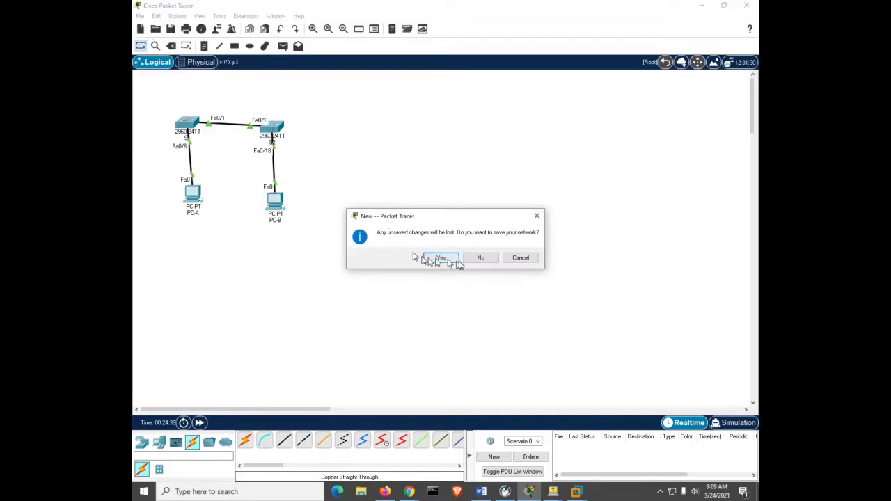
left_click(481, 258)
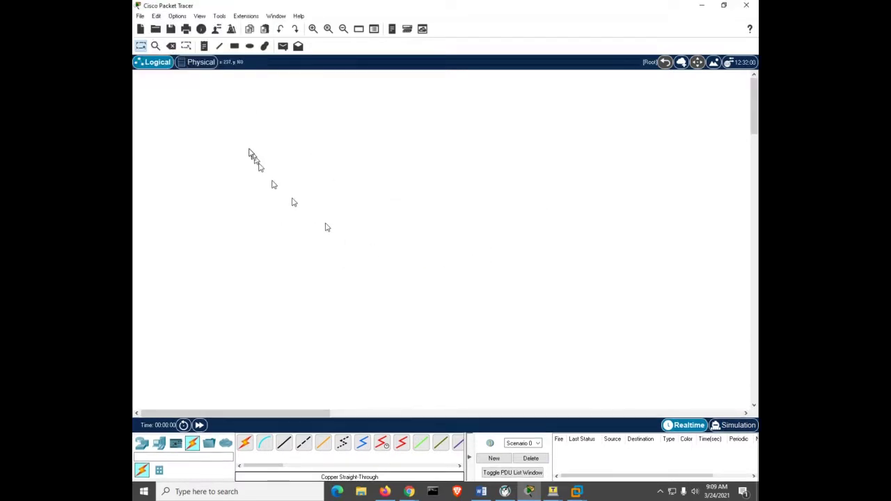
Step: In the Physical workspace, go into Home City, Corporate Office, then Main Wiring Closet
left_click(188, 62)
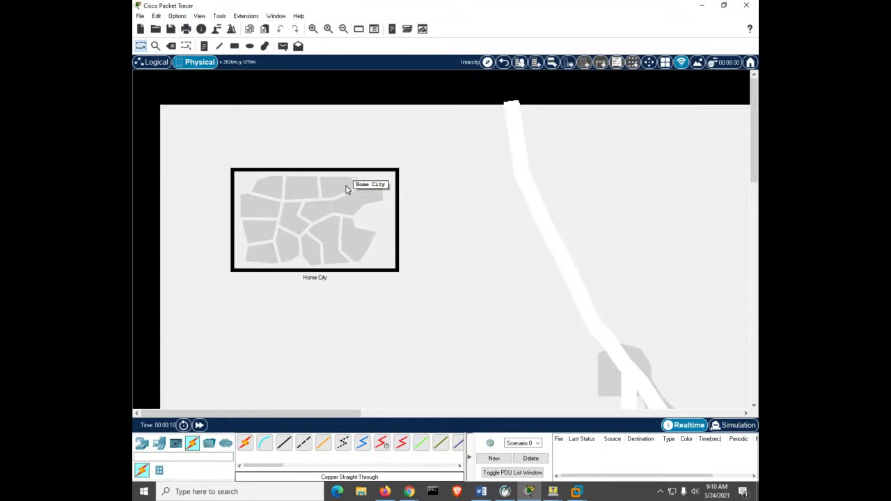
left_click(329, 207)
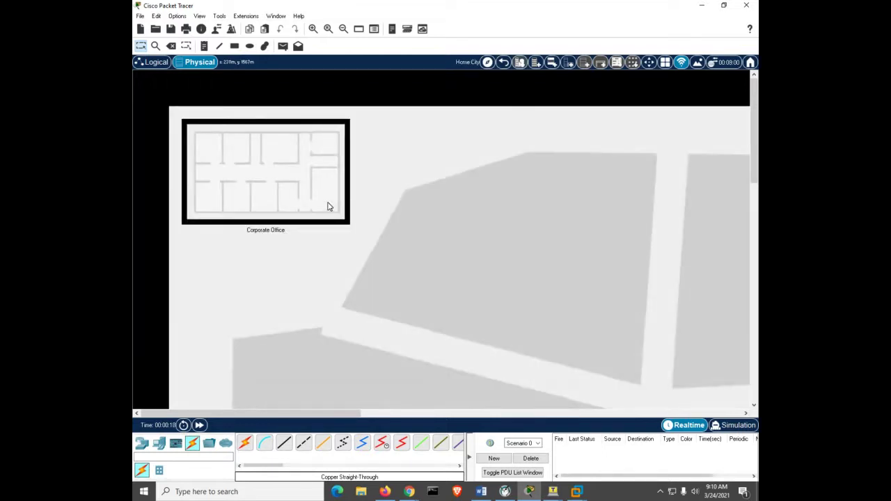
left_click(277, 174)
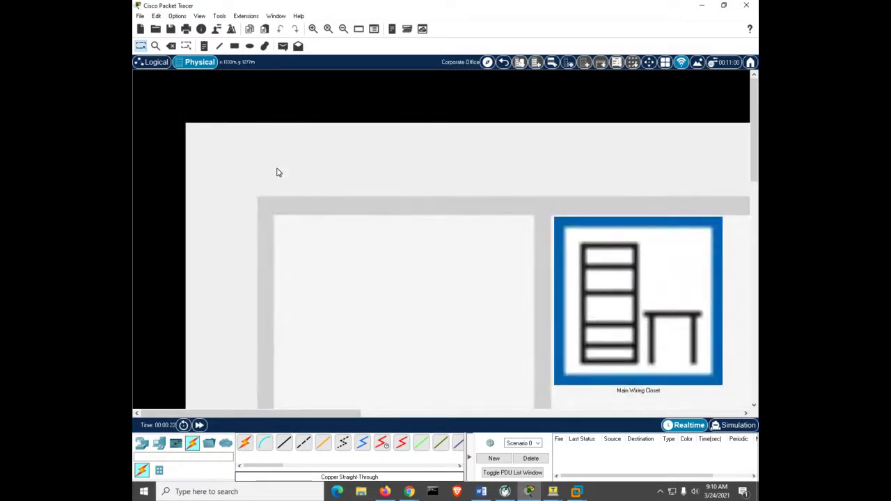
left_click(598, 279)
left_click_drag(598, 278, 635, 101)
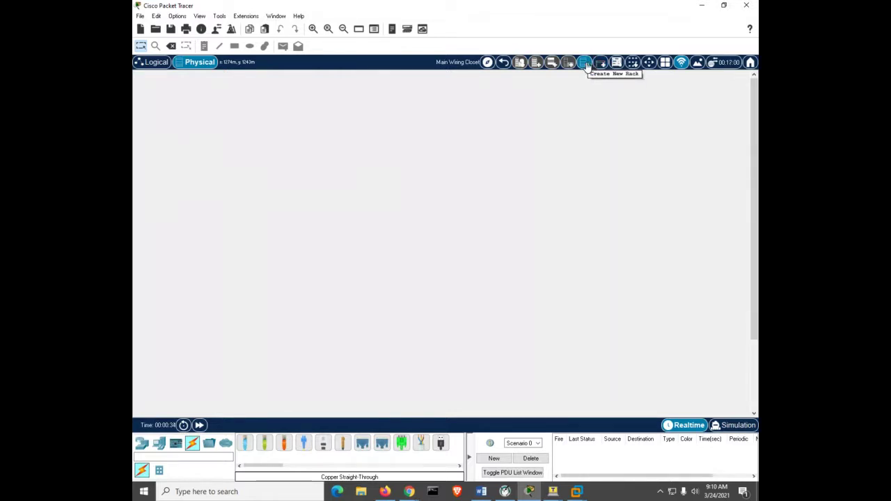
Step: Add a new rack and a new table to the Main Wiring Closet
left_click(587, 64)
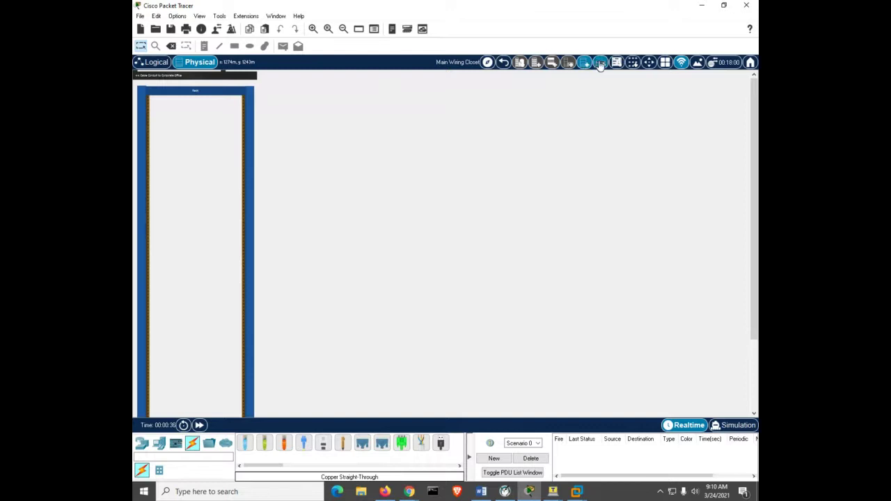
left_click(600, 63)
scroll(513, 220, "down", 1)
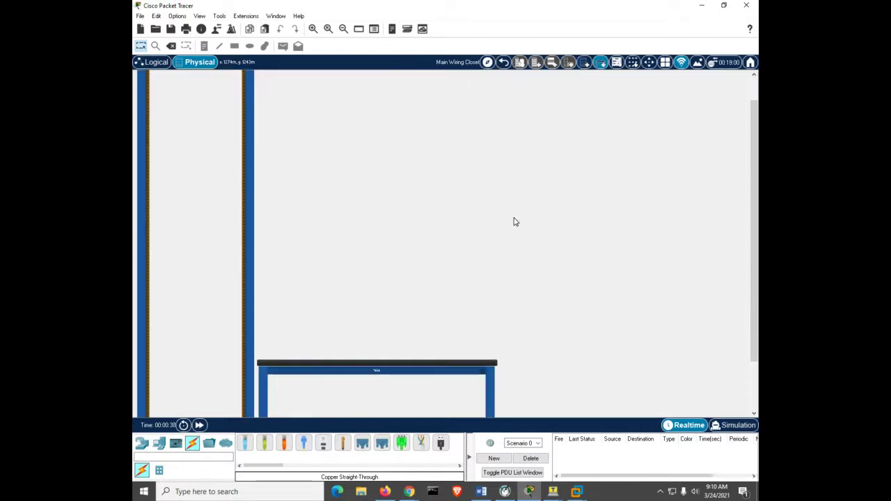
scroll(513, 220, "up", 1)
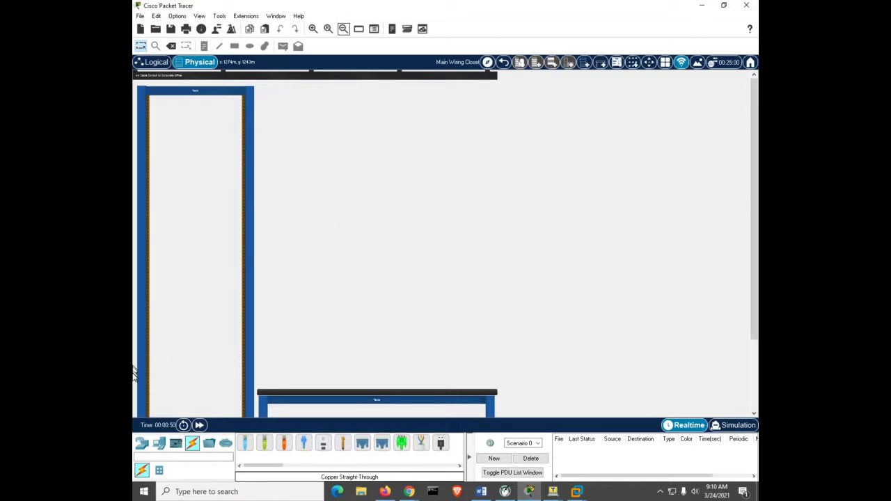
Step: Mount two 2960 switches from Network Devices > Switches in the rack
left_click(142, 445)
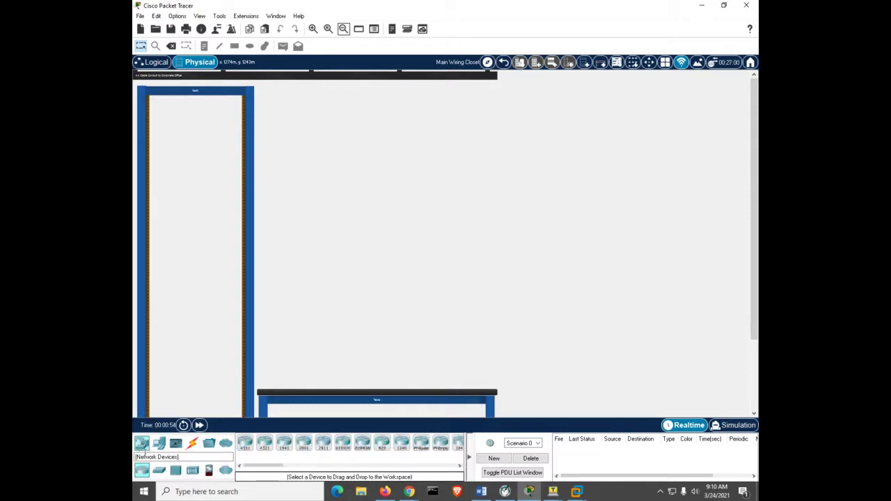
left_click(159, 471)
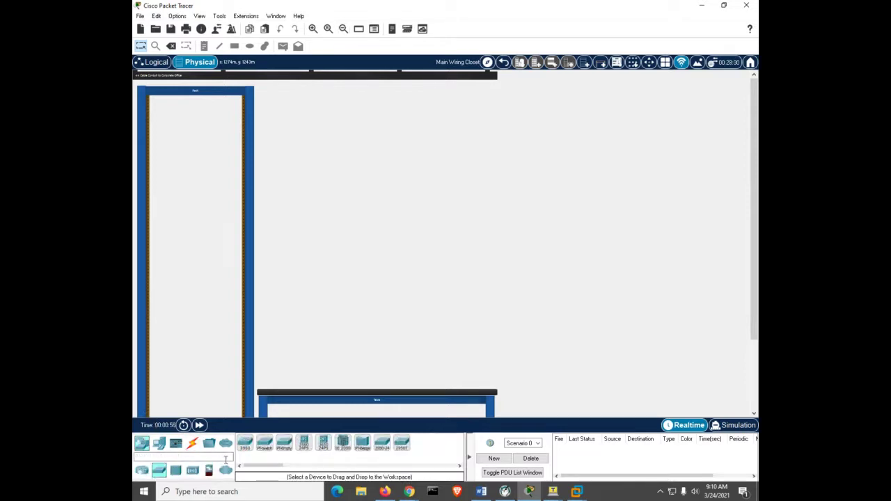
left_click_drag(242, 449, 196, 230)
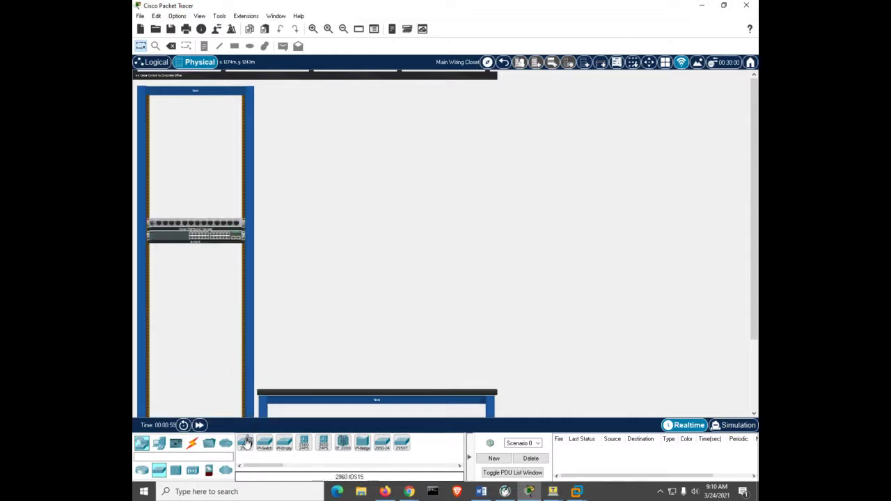
left_click_drag(245, 443, 188, 281)
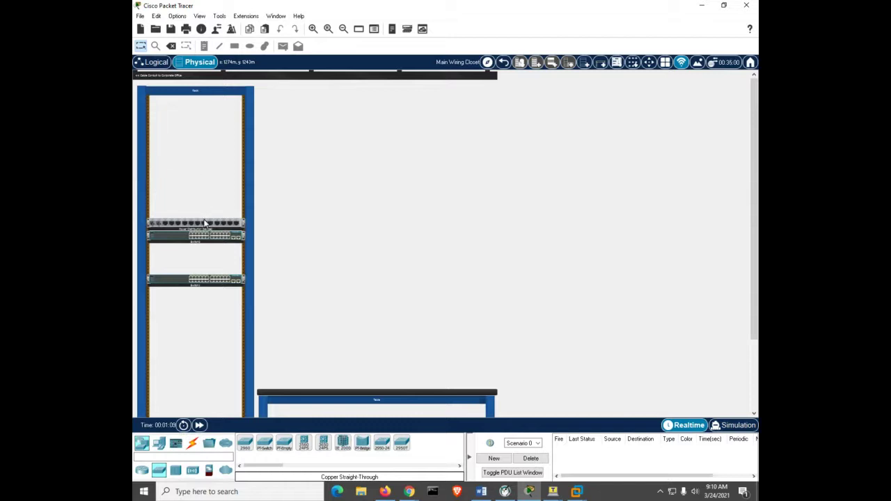
Step: Move the power distribution device to the rack's top and shift both switches lower
left_click_drag(205, 224, 204, 103)
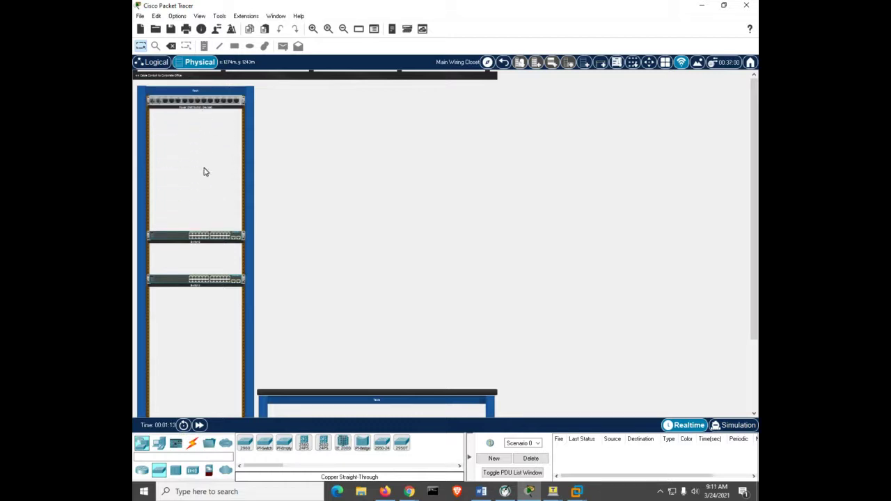
left_click_drag(175, 284, 179, 377)
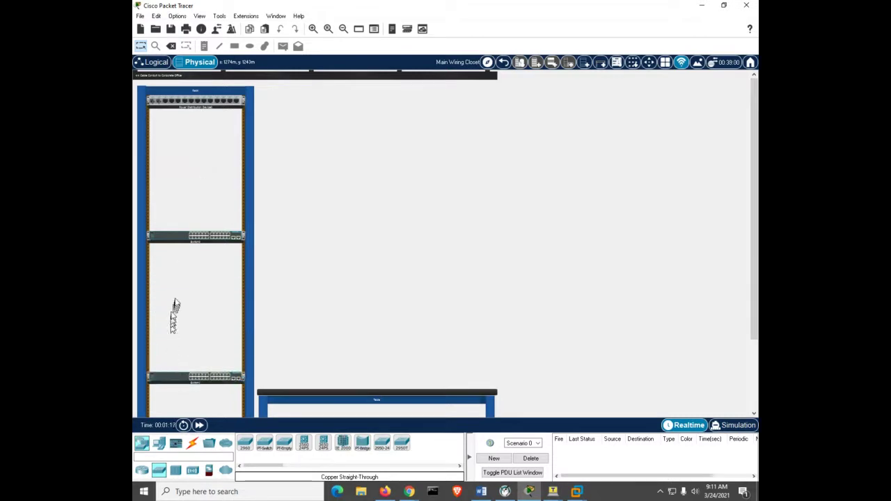
left_click_drag(173, 241, 172, 357)
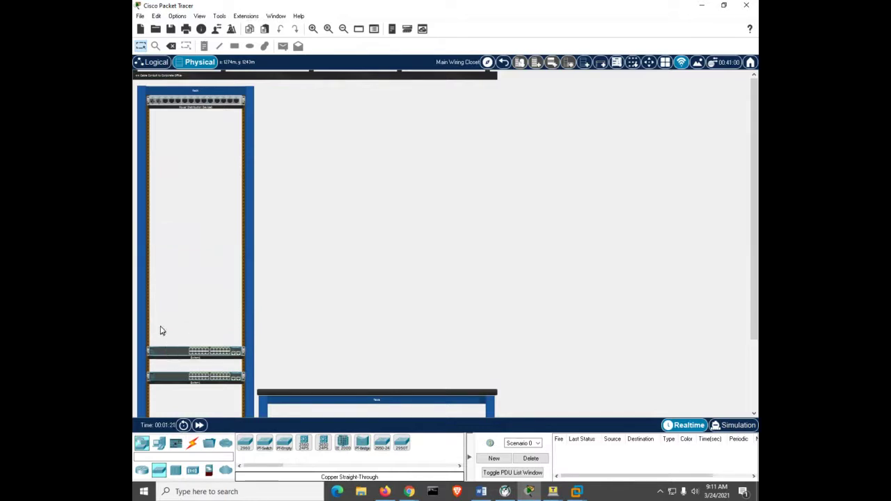
Step: Place two PCs from End Devices side by side on the table
left_click(159, 444)
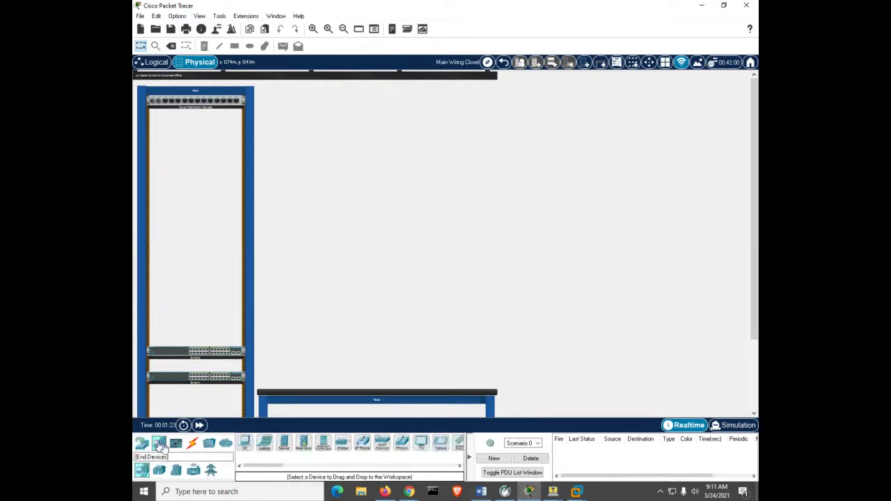
left_click_drag(244, 449, 320, 340)
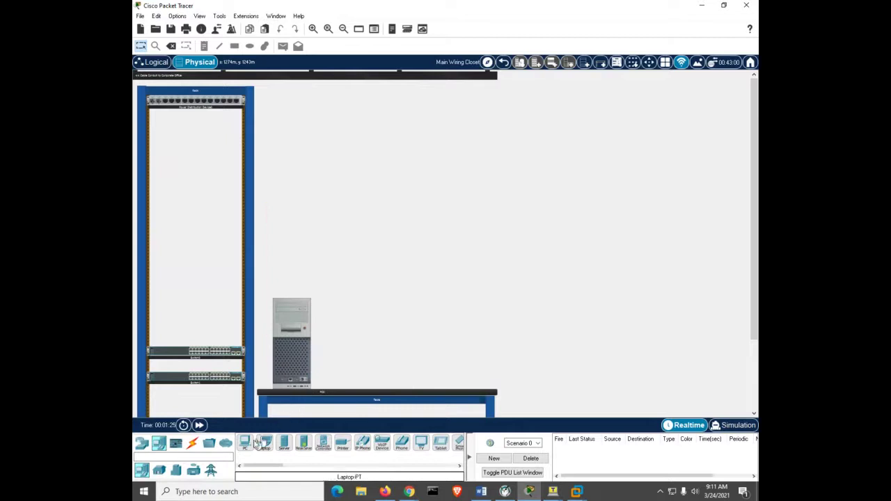
left_click_drag(244, 445, 457, 335)
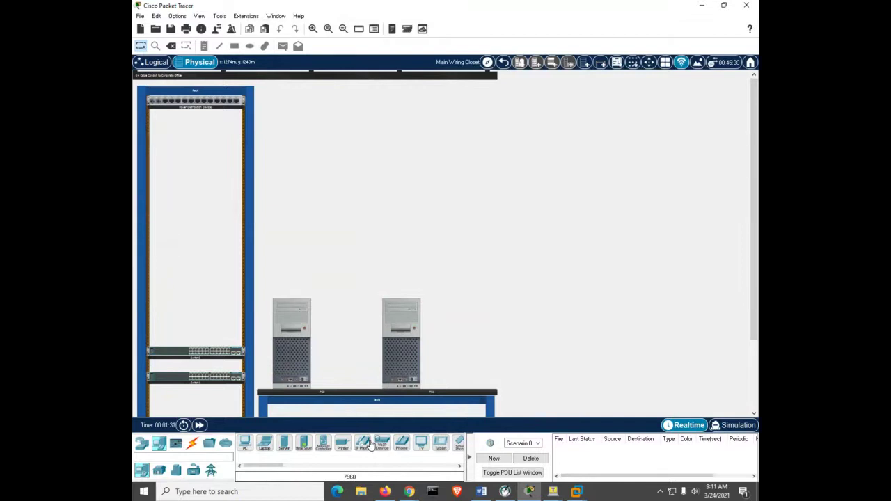
Step: Zoom in on the rack, then zoom back out to see both PCs
left_click(313, 29)
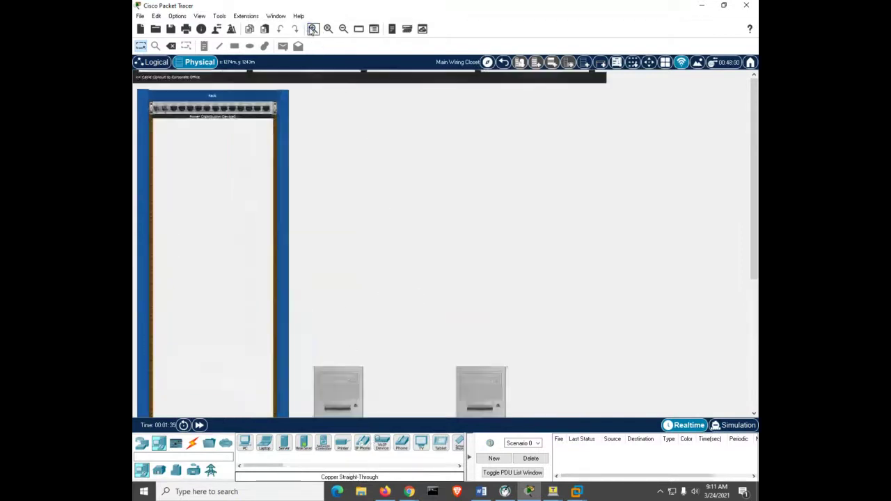
left_click(313, 29)
left_click(314, 28)
left_click(314, 29)
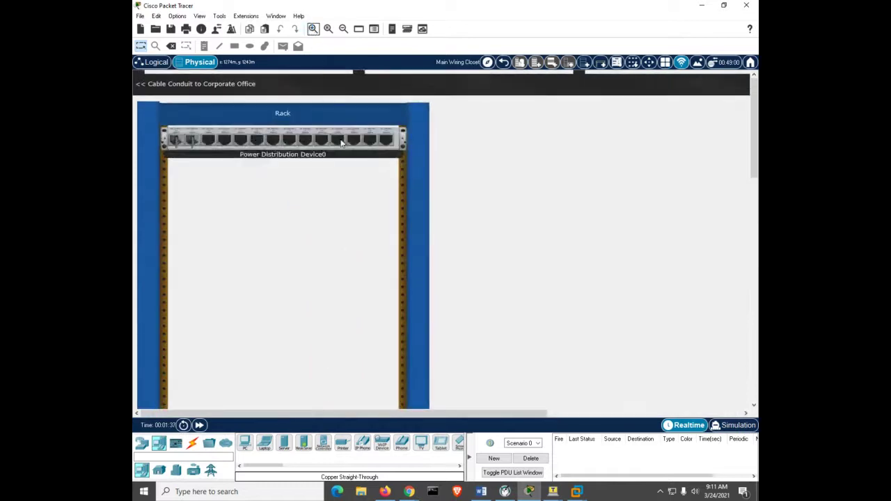
scroll(348, 200, "down", 2)
scroll(348, 200, "down", 5)
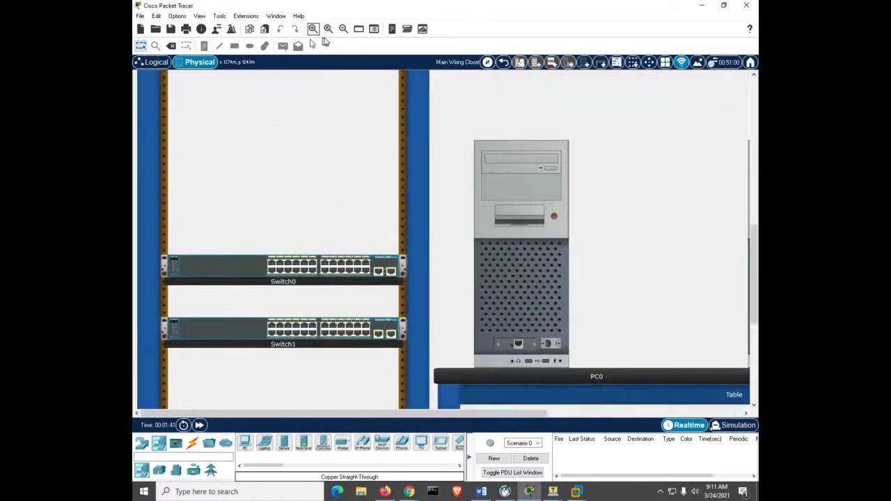
left_click(344, 28)
scroll(306, 157, "up", 3)
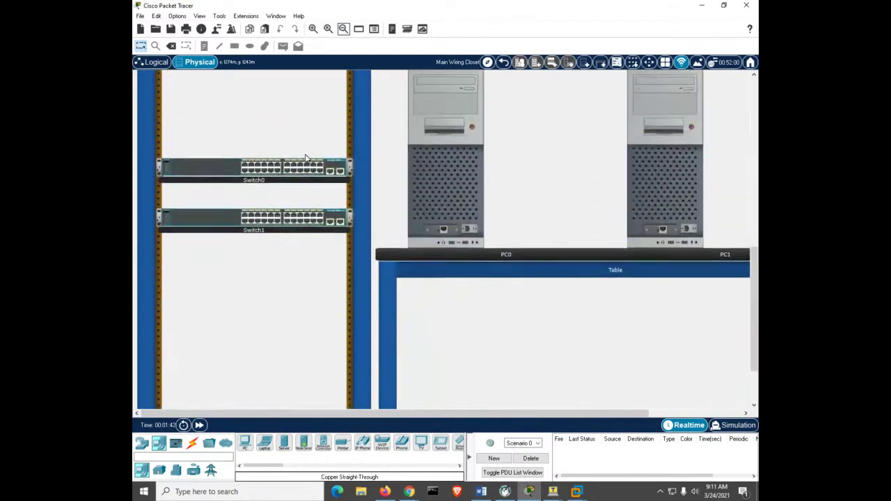
scroll(307, 157, "up", 2)
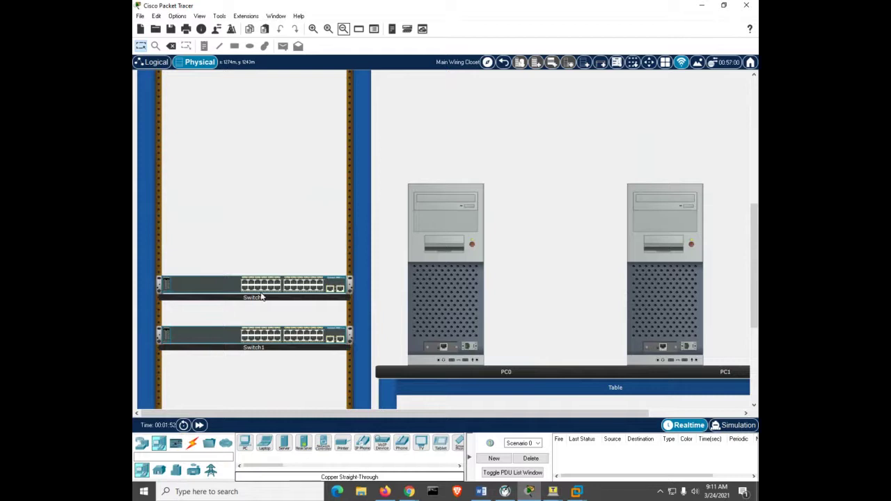
Step: Inspect Switch0's rear panel in an enlarged view, then its front panel
right_click(351, 286)
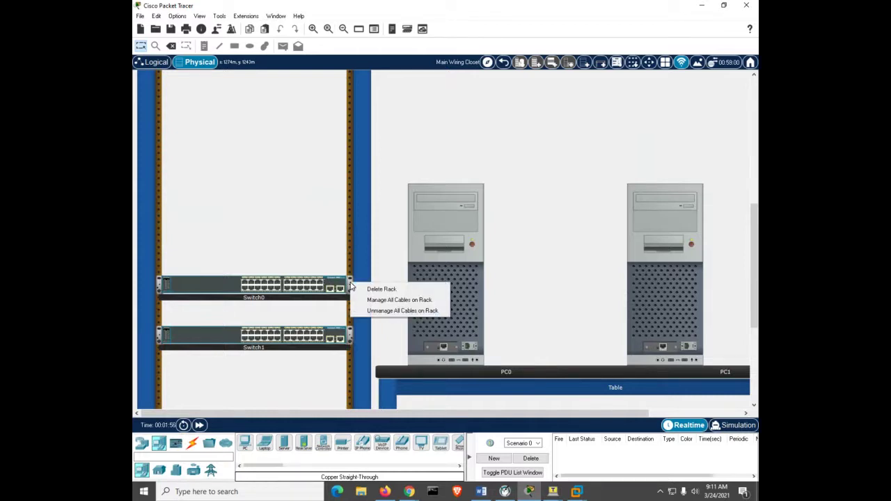
left_click(309, 235)
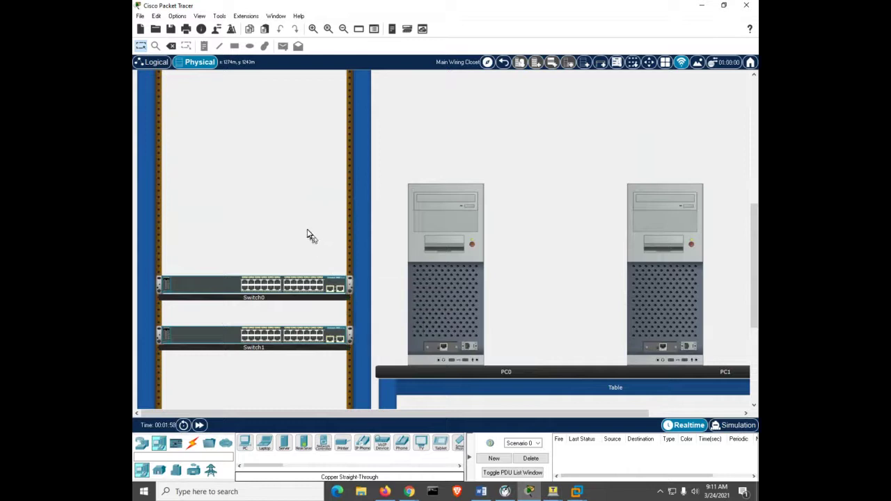
right_click(331, 287)
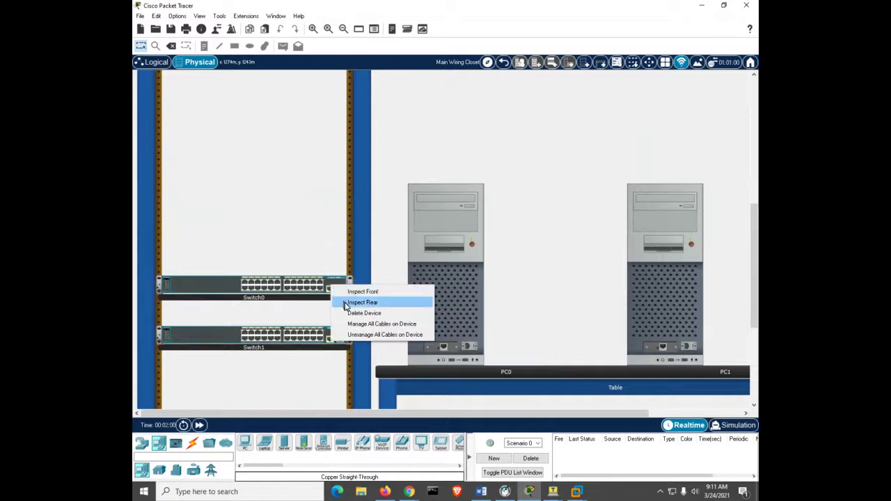
left_click(348, 303)
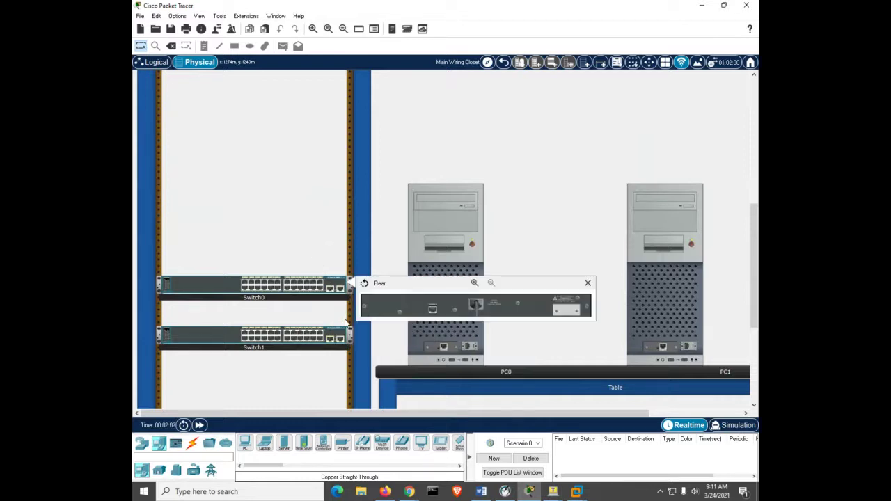
left_click(474, 283)
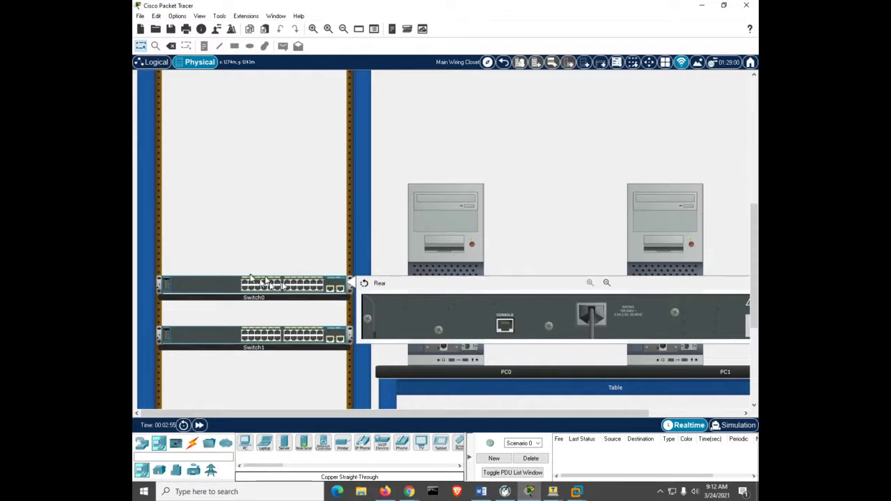
left_click(365, 283)
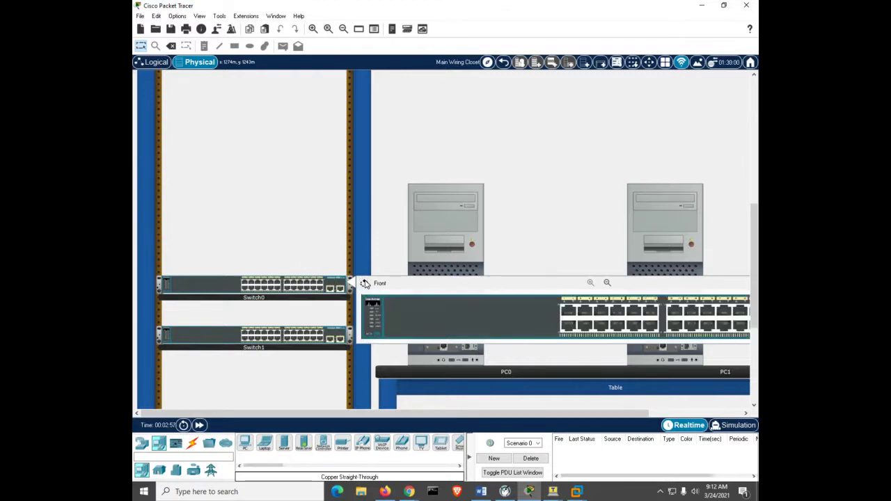
Step: Open and close Switch0's device window, then zoom the physical view out
left_click(339, 291)
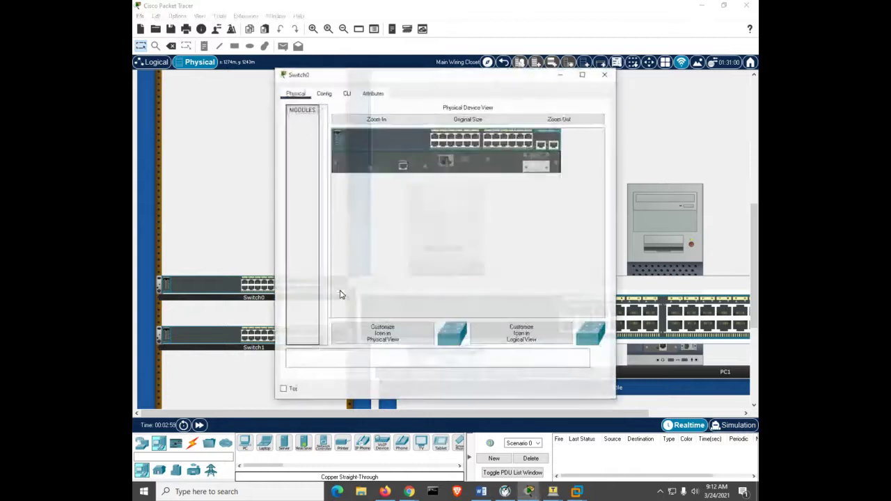
left_click(606, 75)
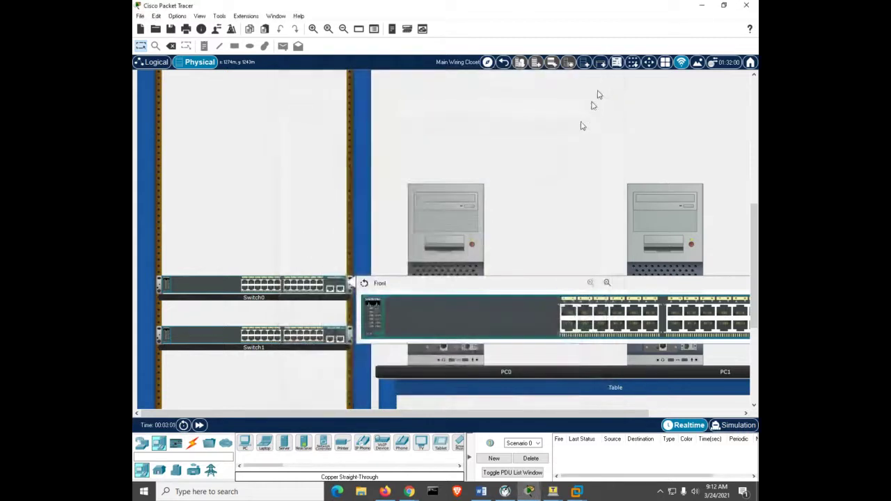
left_click(343, 28)
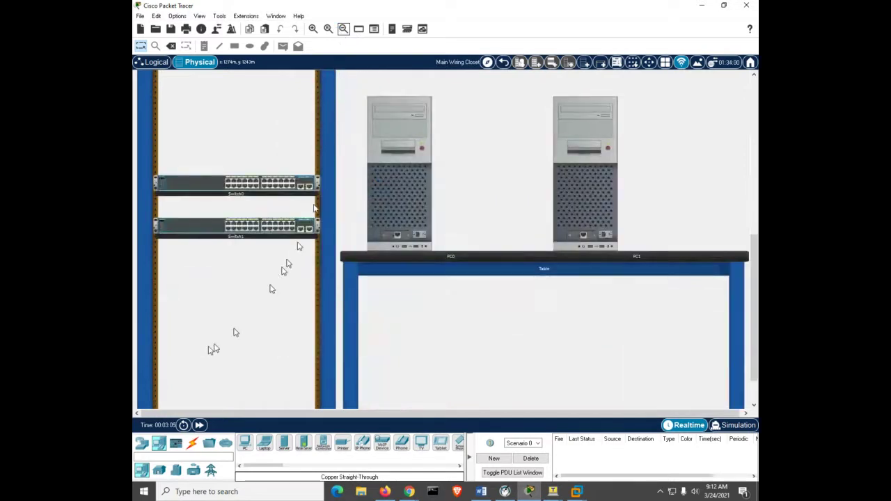
Step: Zoom in on the rack switches and PCs and list the Connections cable types
scroll(205, 348, "up", 5)
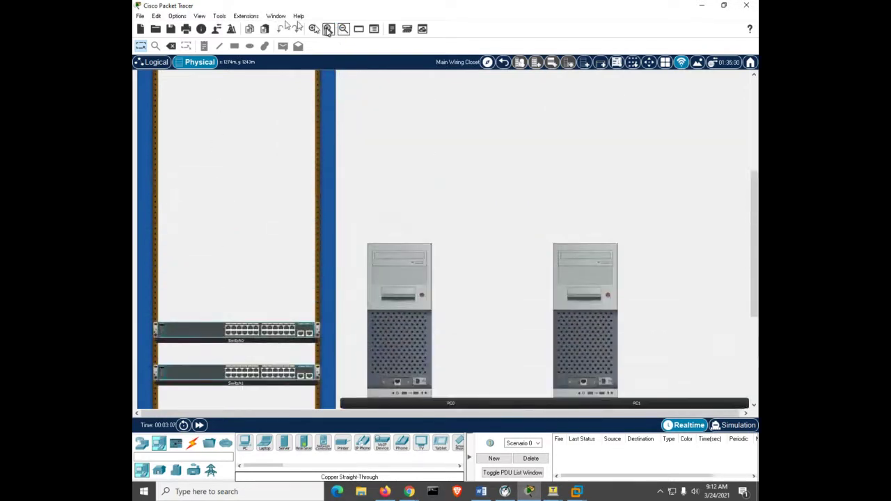
left_click(313, 29)
scroll(240, 171, "down", 4)
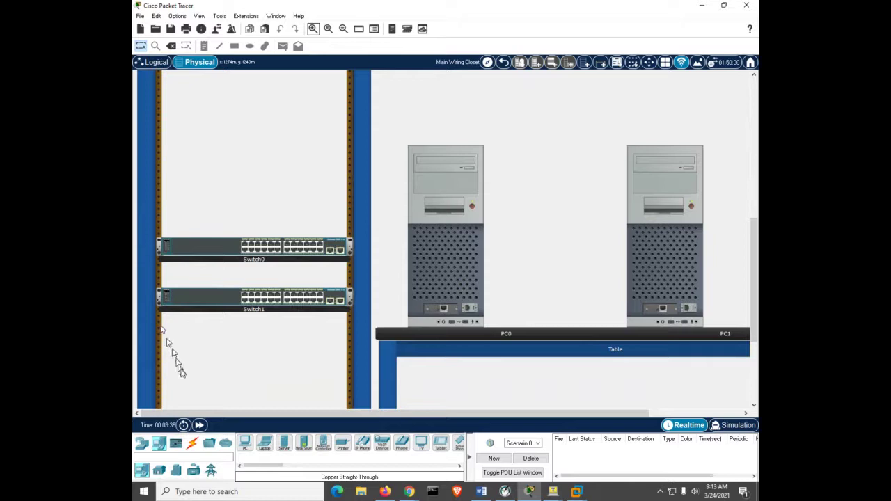
left_click(192, 444)
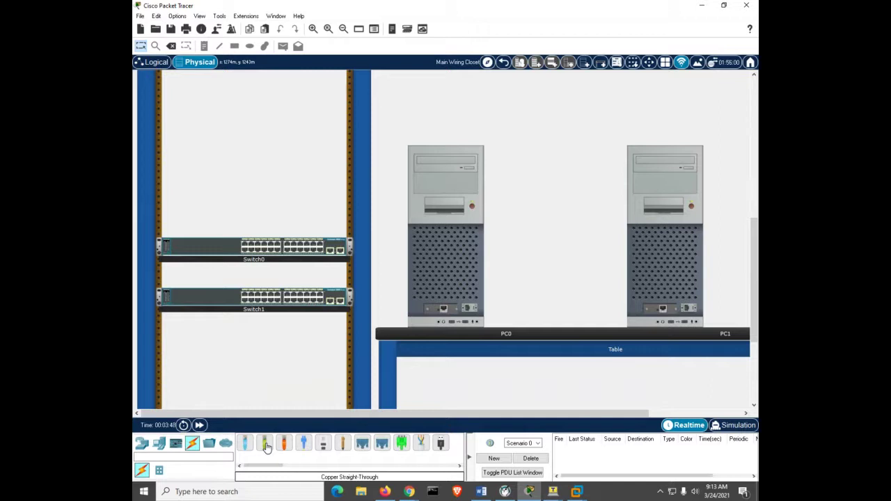
Step: Cable PC0 to Switch0 and PC1 to Switch1 with Copper Straight-Through
left_click(267, 447)
left_click(442, 310)
left_click(258, 248)
left_click(256, 249)
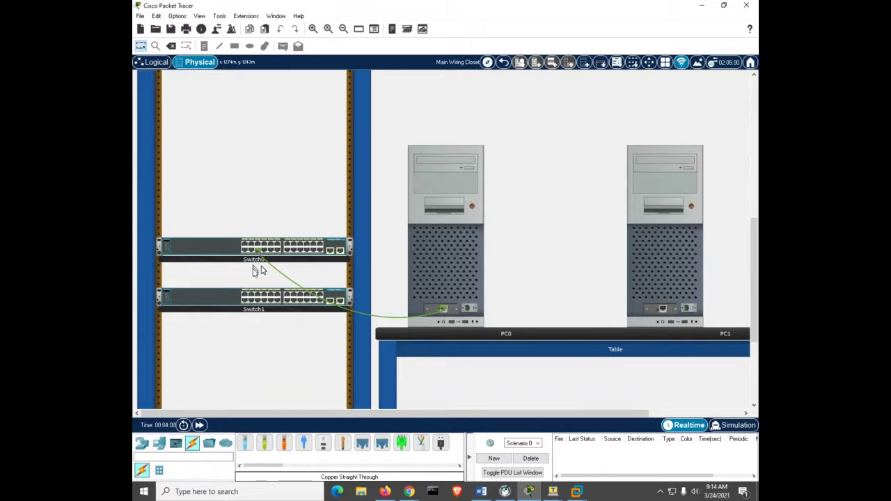
left_click(265, 443)
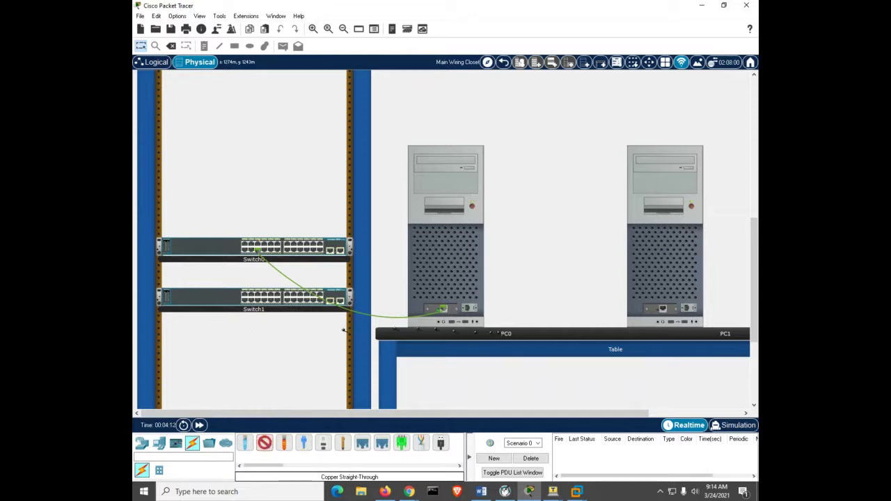
left_click(662, 308)
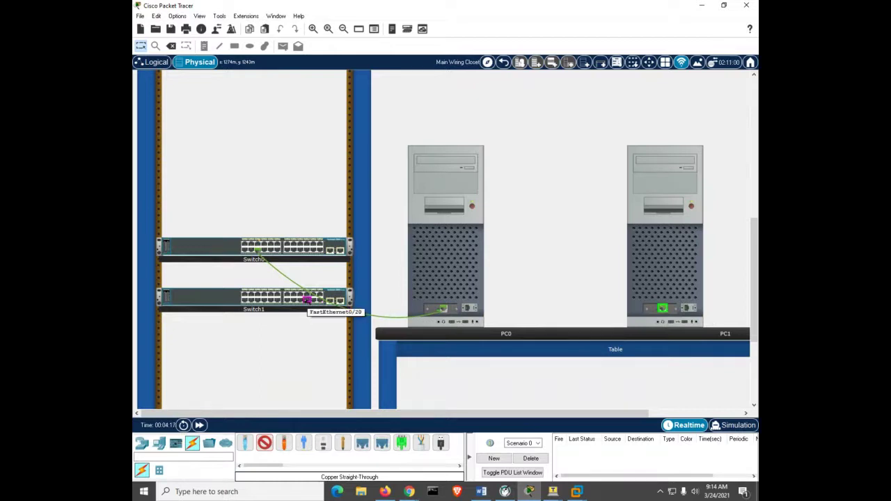
left_click(301, 300)
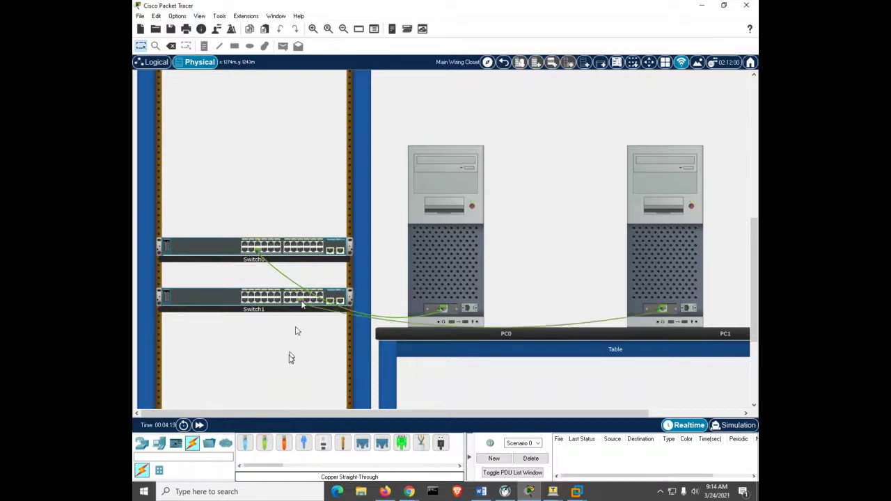
scroll(291, 360, "down", 1)
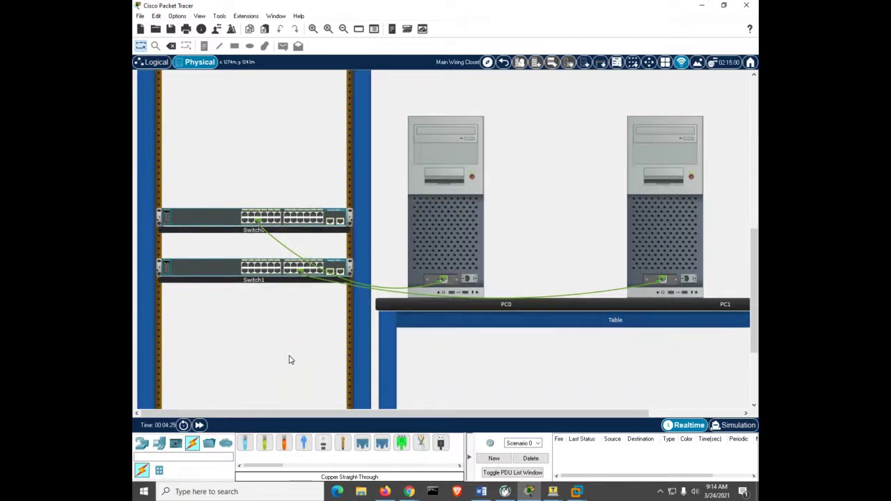
Step: Join Switch0 and Switch1 Fa0/1 ports with Copper Cross-Over, then open Switch0's window
left_click(283, 447)
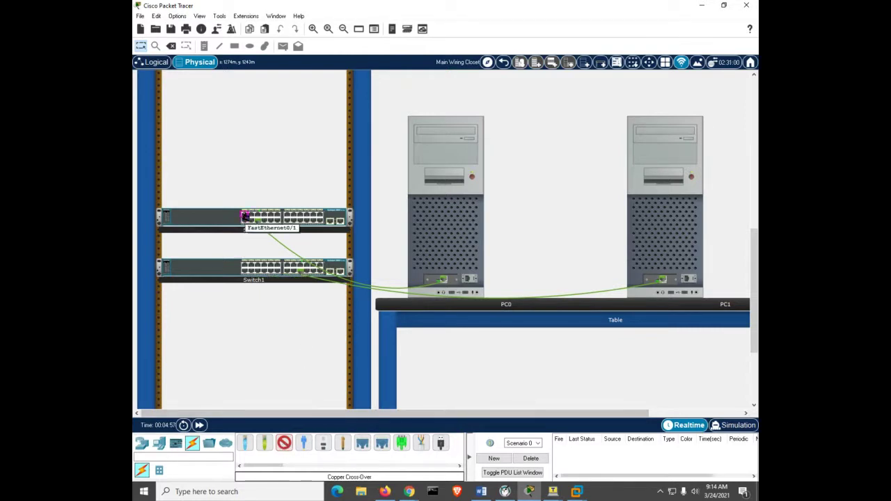
left_click(245, 217)
left_click(246, 265)
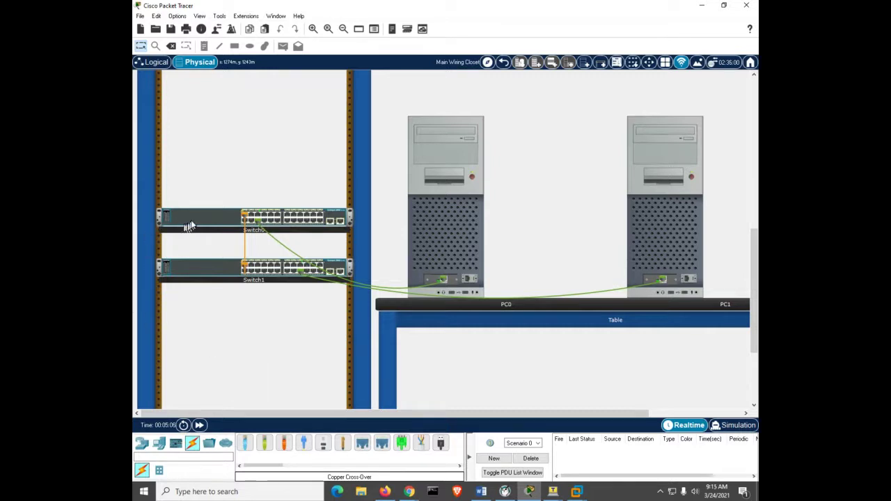
left_click(191, 221)
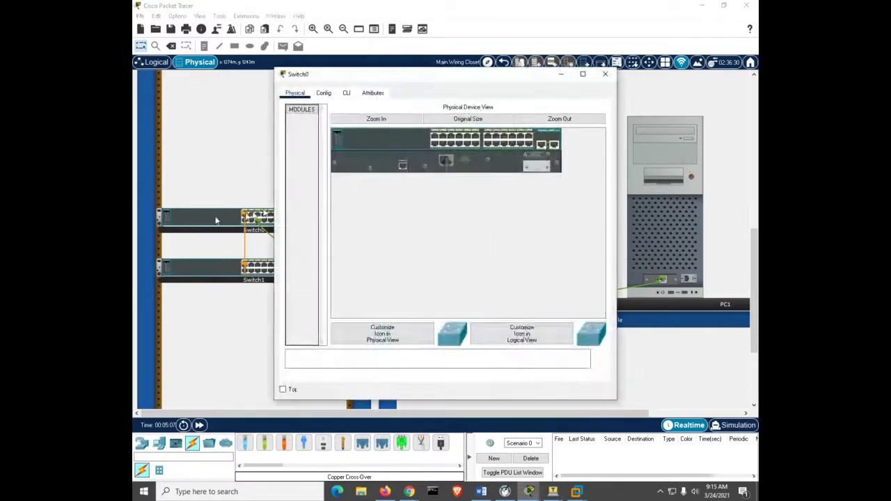
Step: Change Switch0's Display Name to S1 in its Config tab and close it
left_click(315, 93)
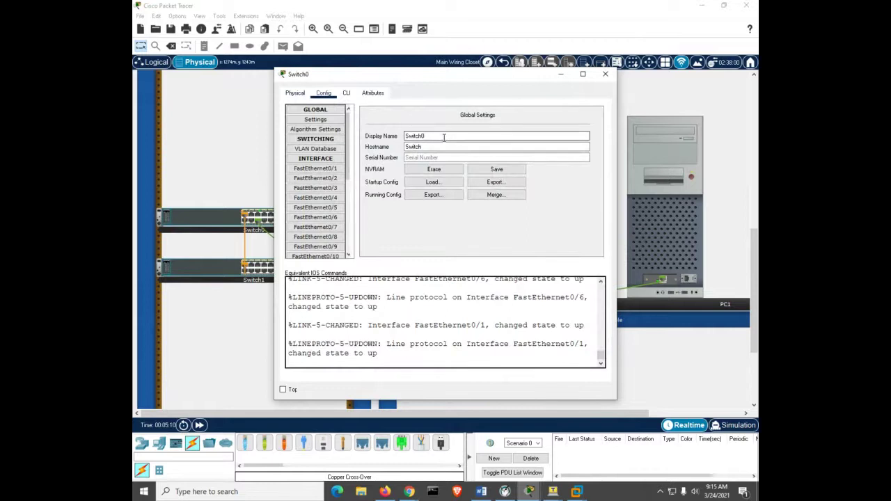
key("BackSpace")
key("BackSpace")
key("BackSpace")
key("BackSpace")
key("BackSpace")
key("BackSpace")
type("1")
left_click(605, 74)
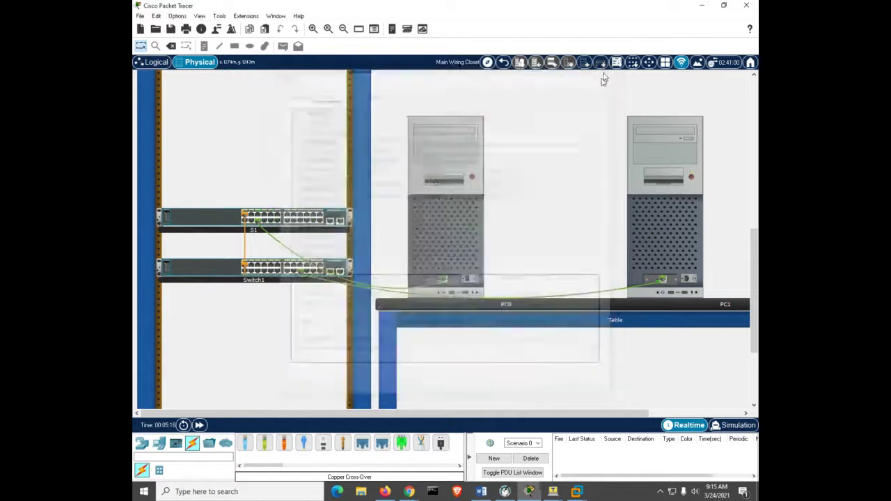
Step: Change PC1's Display Name to PC-B in its Config tab and close it
left_click(682, 199)
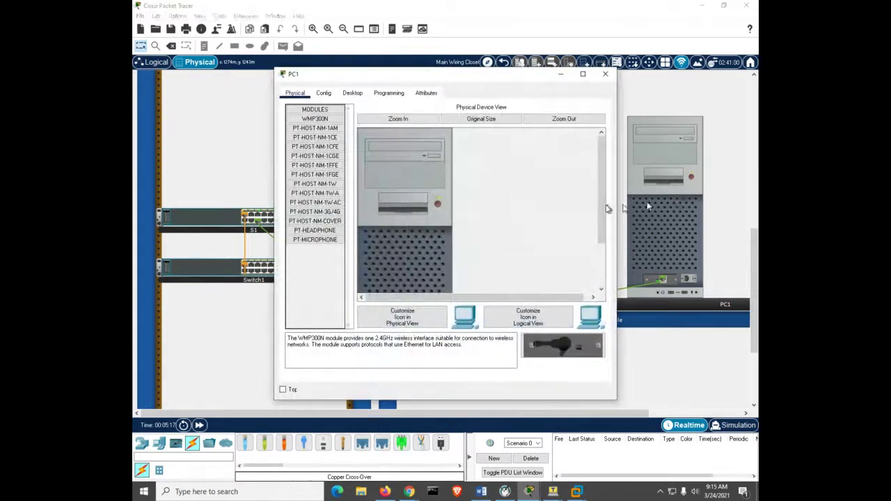
left_click(331, 94)
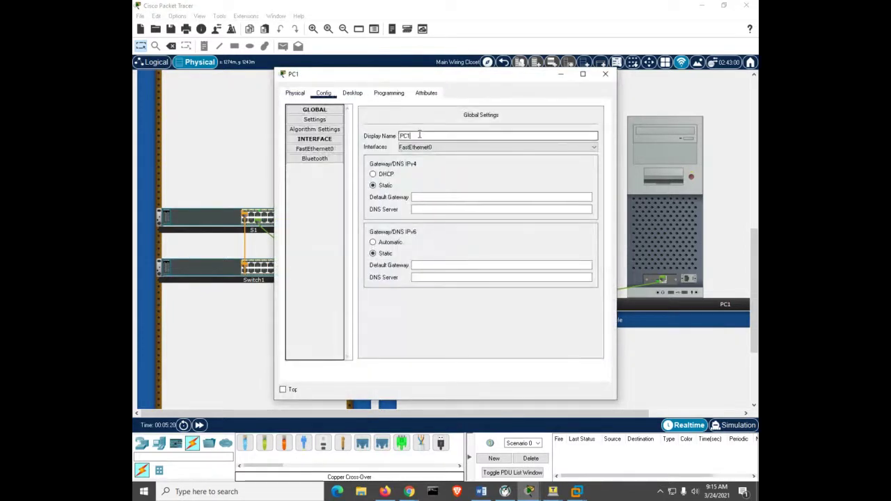
key("BackSpace")
type("-B")
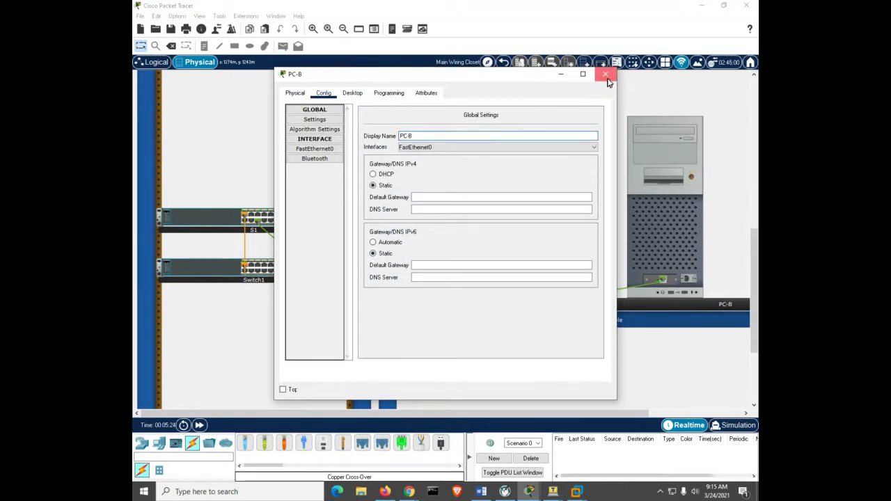
left_click(606, 74)
Step: In the Logical view, place S1 and Switch1 side by side above PC0 and PC-B
left_click(155, 62)
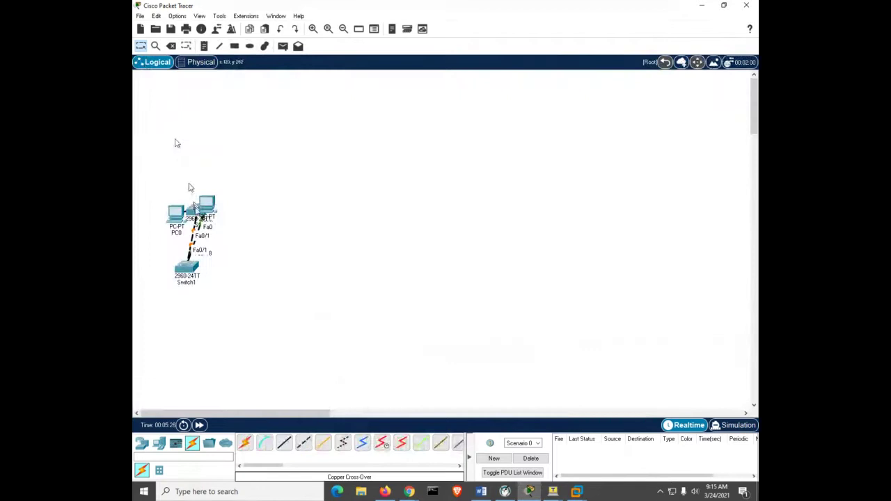
left_click_drag(176, 212, 235, 264)
left_click_drag(207, 204, 299, 260)
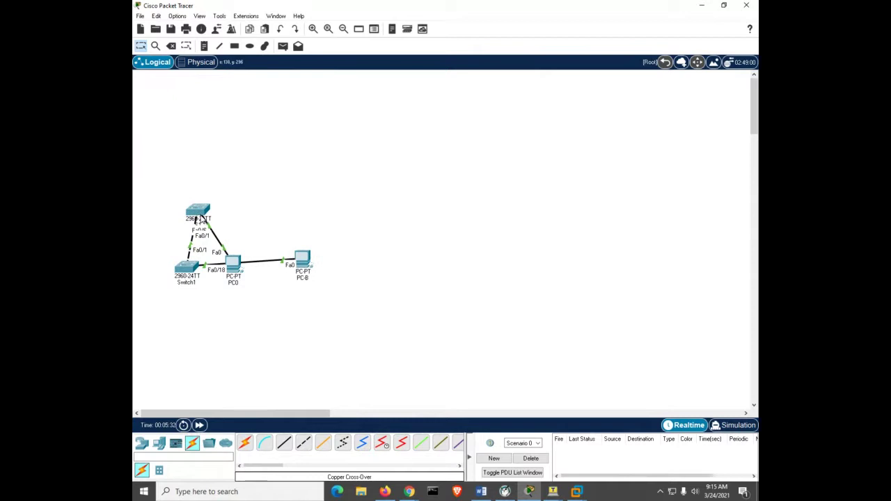
left_click_drag(200, 220, 238, 149)
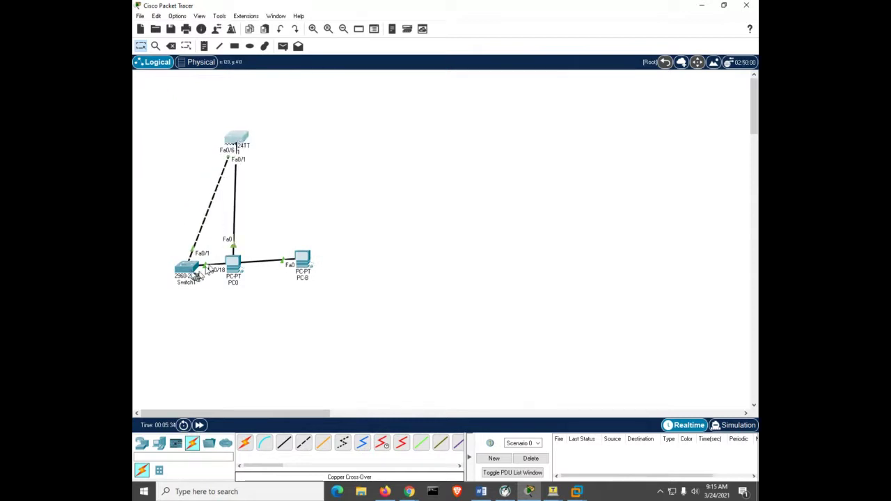
left_click_drag(197, 273, 332, 133)
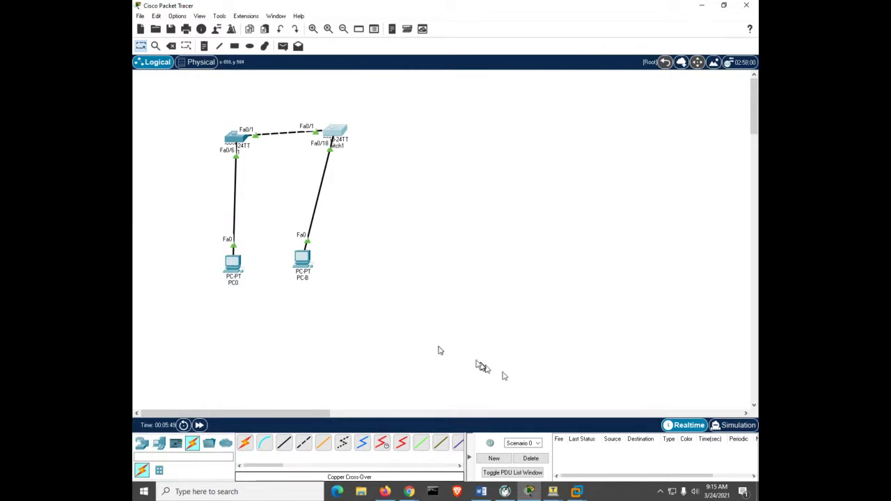
left_click(335, 132)
left_click(605, 73)
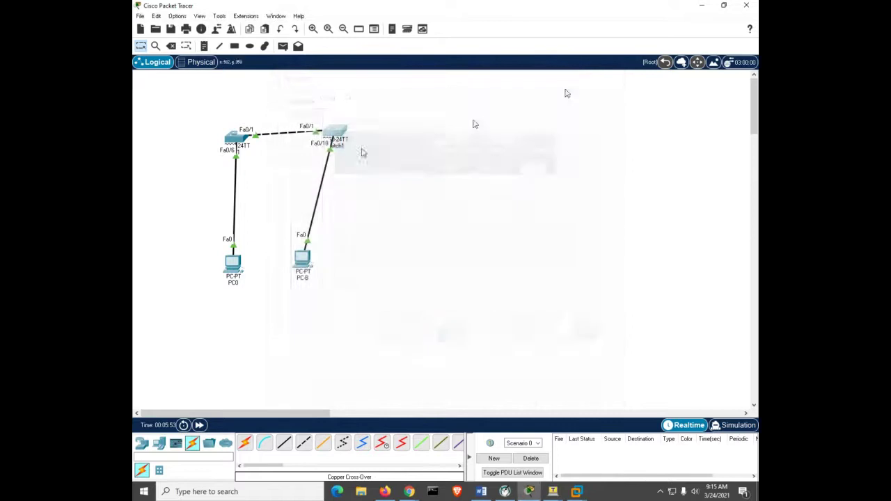
Step: Open Switch1's CLI tab from the Physical view and minimise the Packet Tracer window
left_click(201, 62)
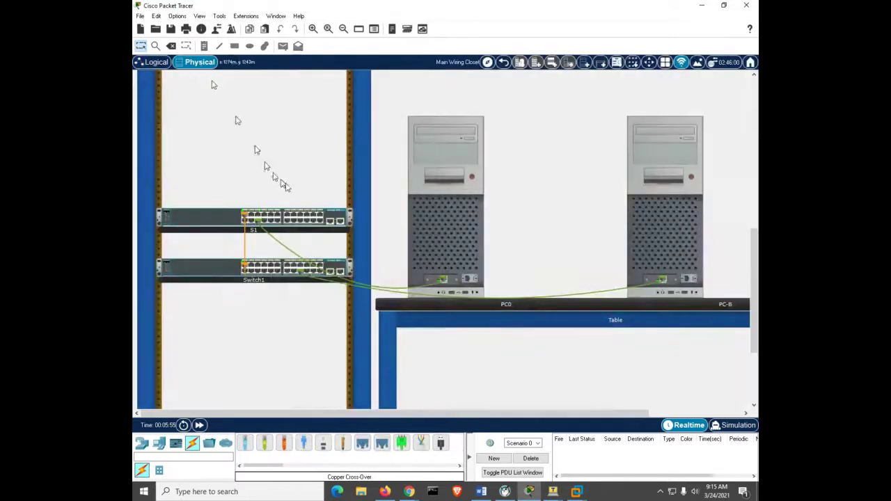
left_click(290, 273)
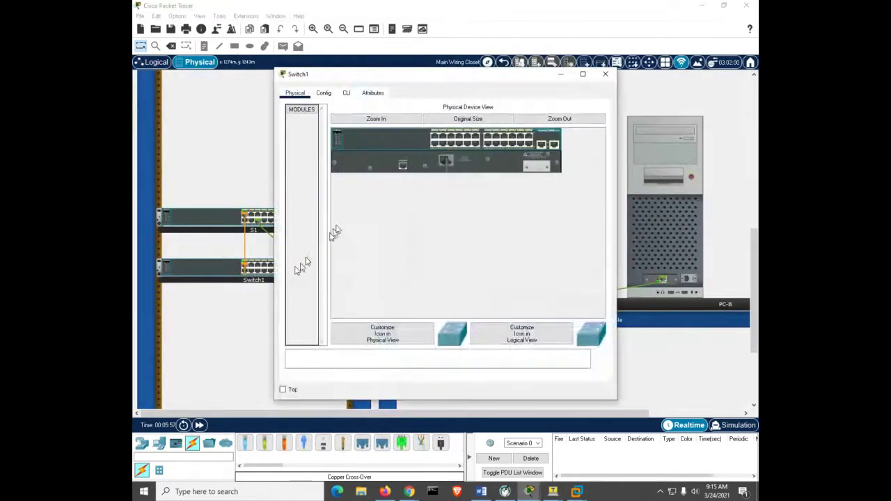
left_click(347, 95)
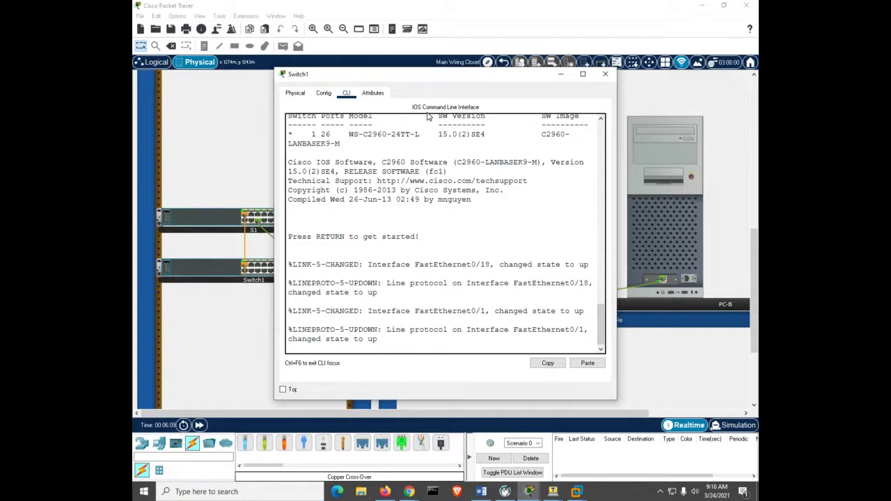
left_click(703, 5)
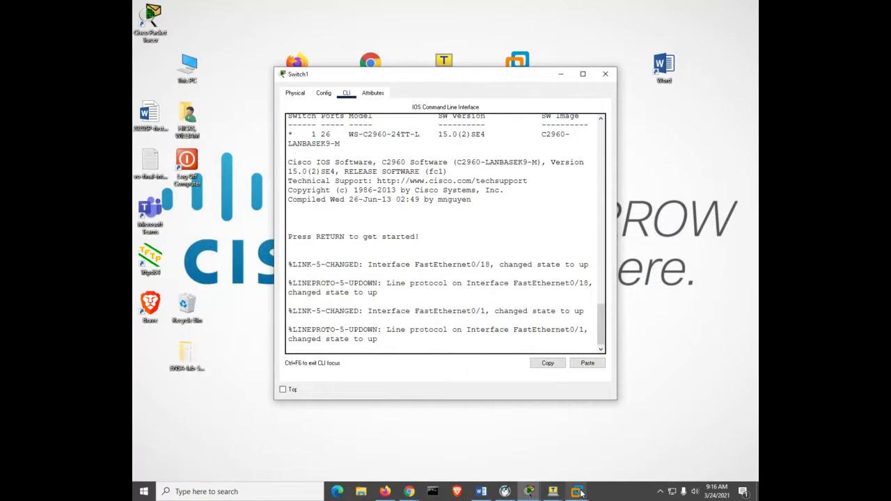
Step: Minimise the Switch1 CLI console window to leave only the desktop visible
mouse_move(576, 491)
left_click(530, 491)
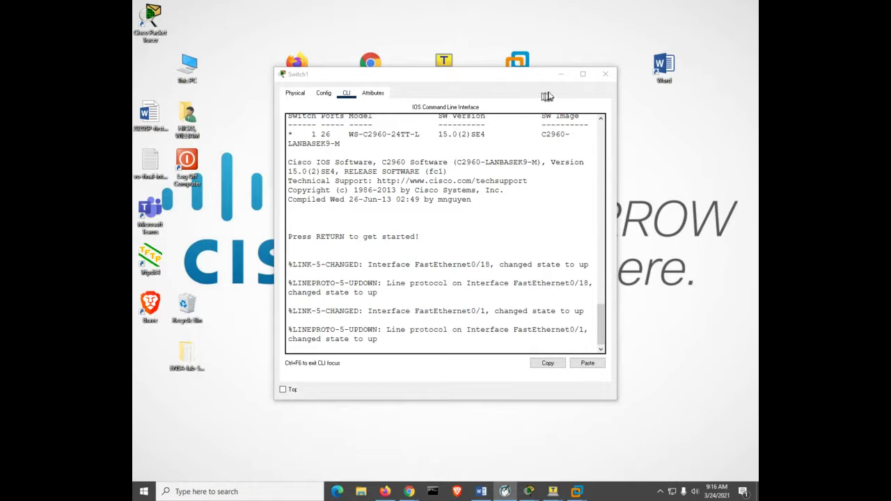
left_click(562, 74)
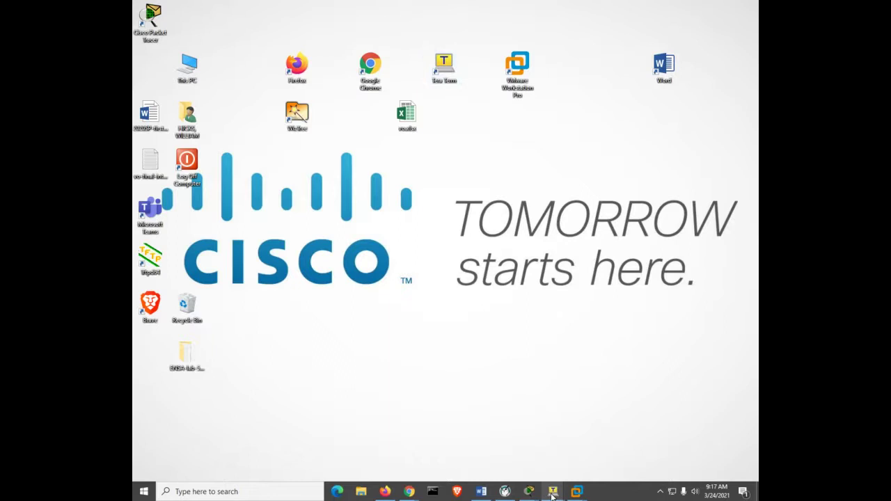
Step: Close the leftover COM4 Tera Term session and launch Tera Term's New connection dialog
mouse_move(552, 496)
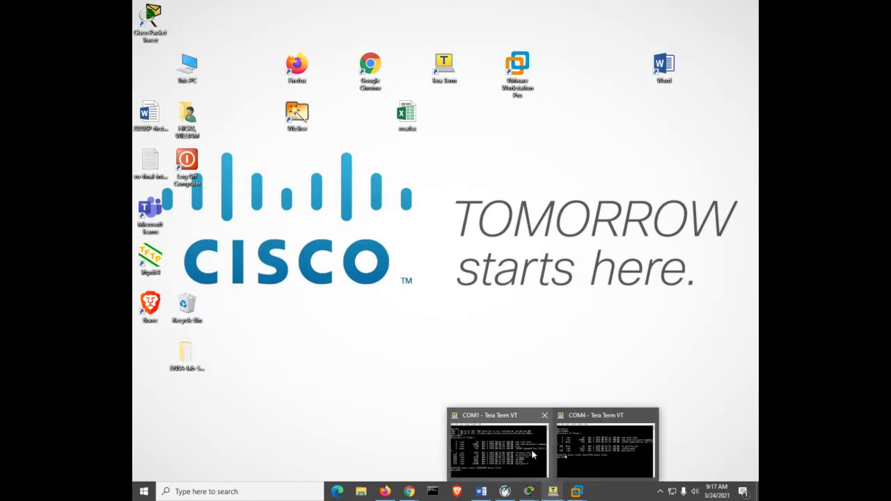
left_click(542, 415)
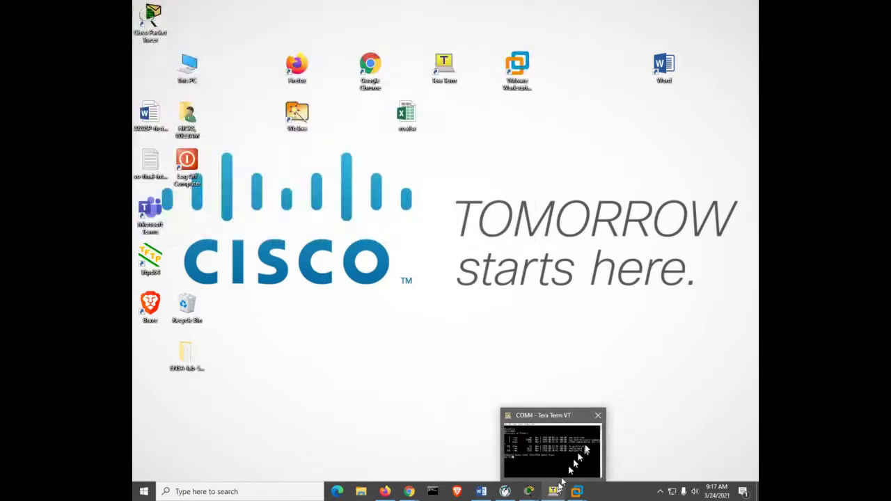
left_click(597, 416)
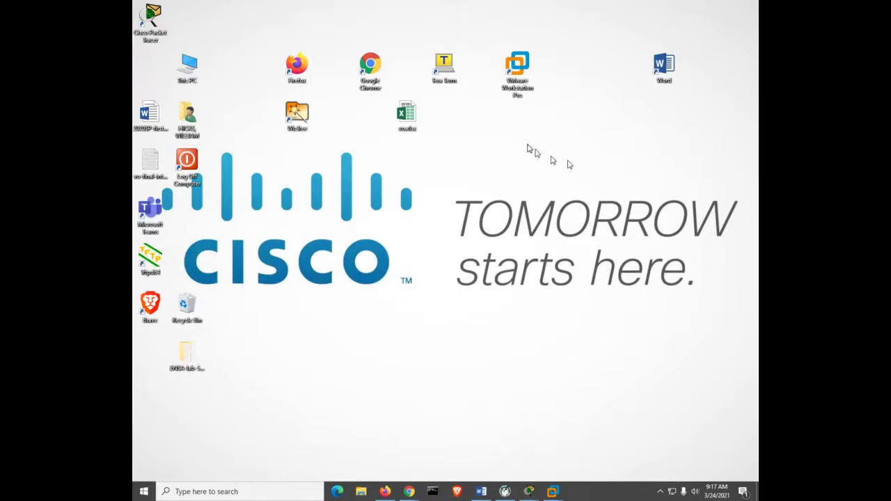
double_click(452, 66)
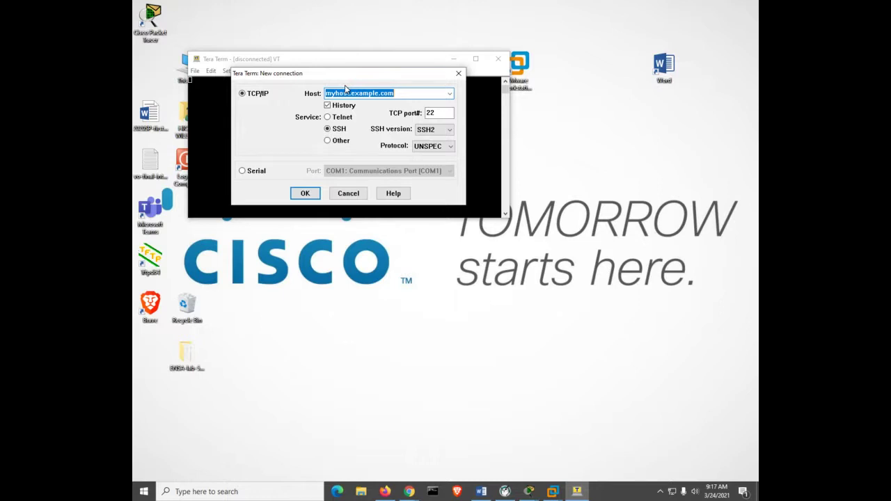
Step: Connect Tera Term to the switch over a Serial connection on port COM1
left_click(242, 172)
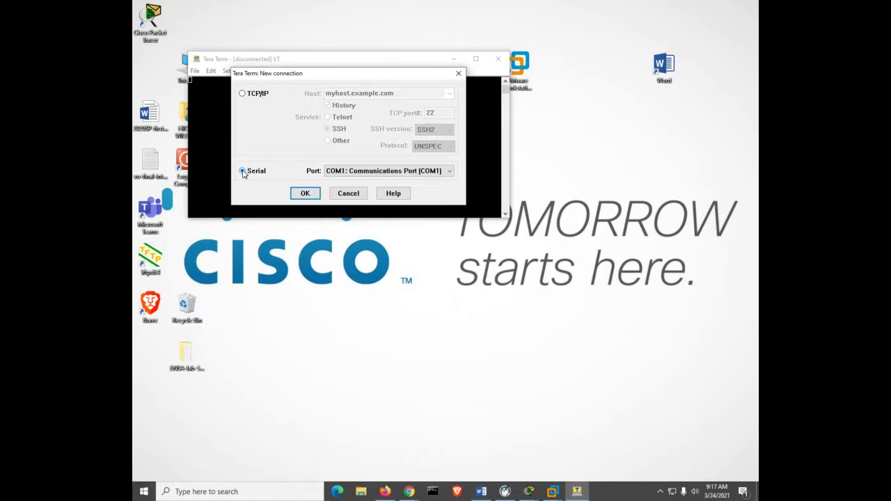
left_click(334, 173)
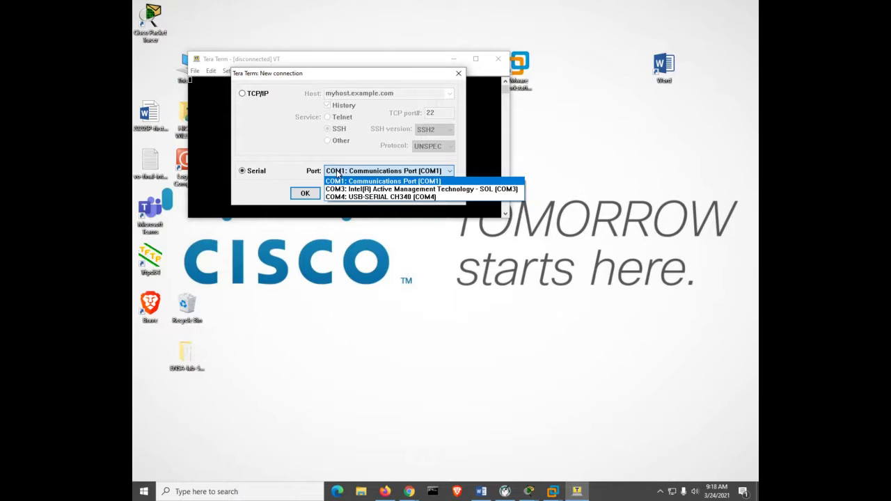
left_click(300, 159)
left_click(301, 192)
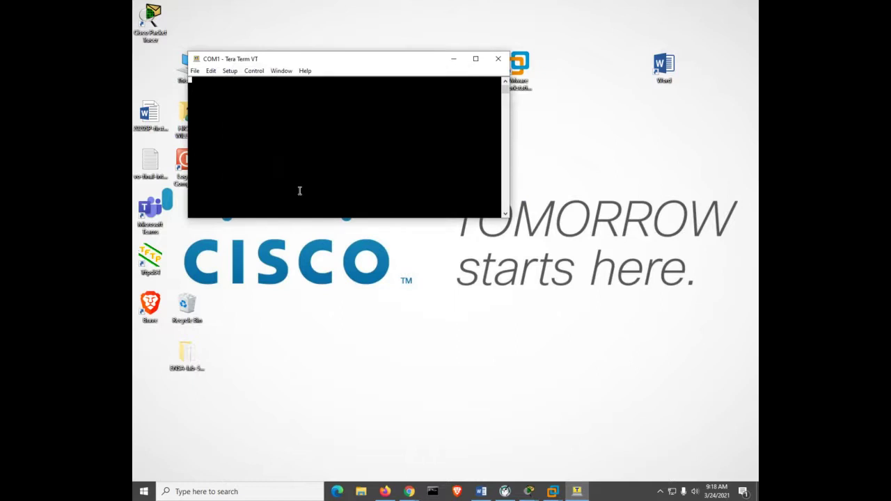
Step: Set the COM1 terminal font to 14 point, move the window upper left, and wake the switch prompt
left_click(234, 77)
mouse_move(281, 106)
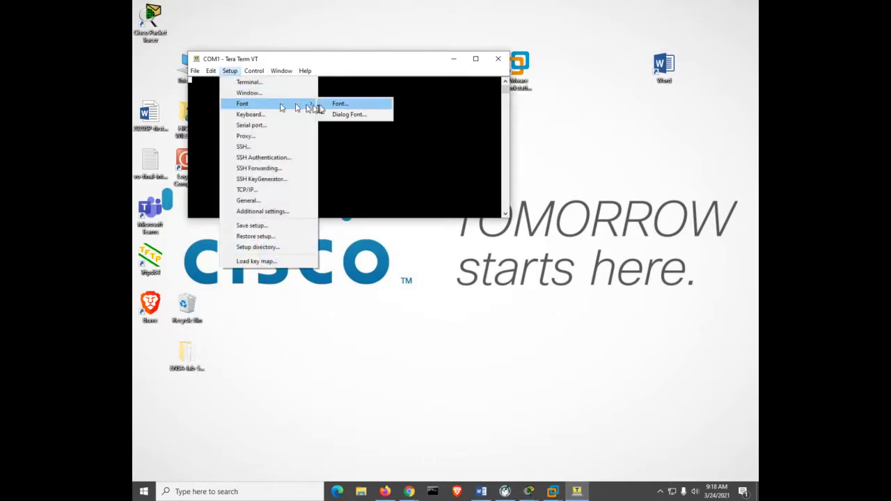
left_click(339, 104)
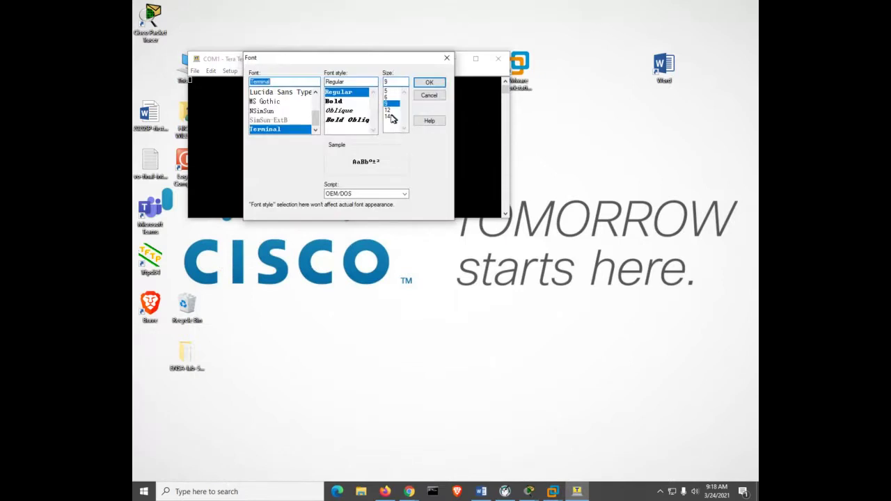
left_click(389, 117)
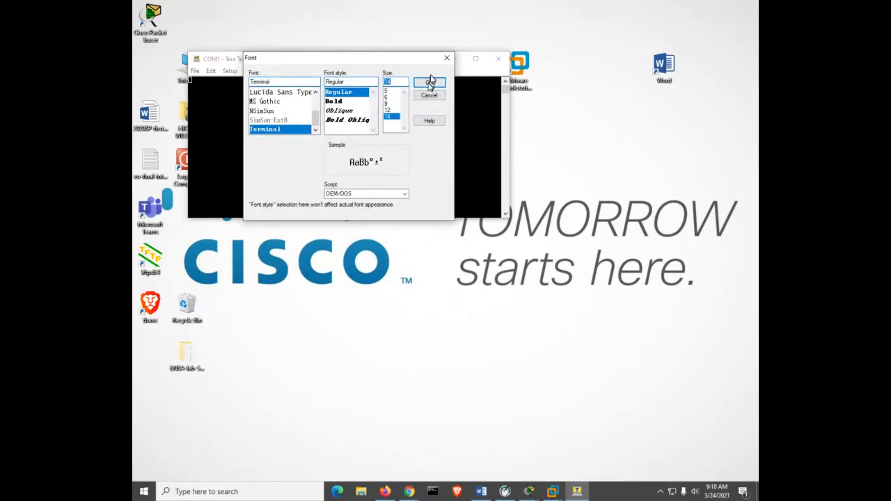
left_click(429, 82)
left_click_drag(402, 62, 354, 21)
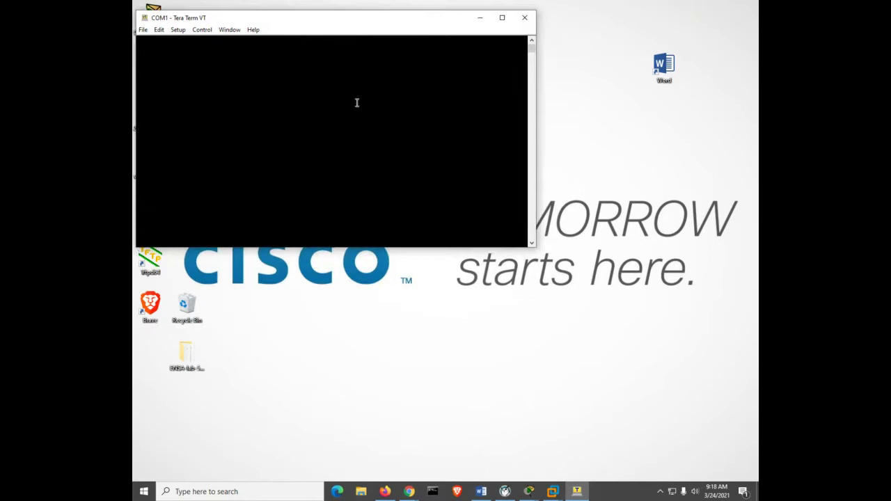
key("Return")
Step: Enter privileged mode on the COM1 switch with the enable command
type("en")
key("Tab")
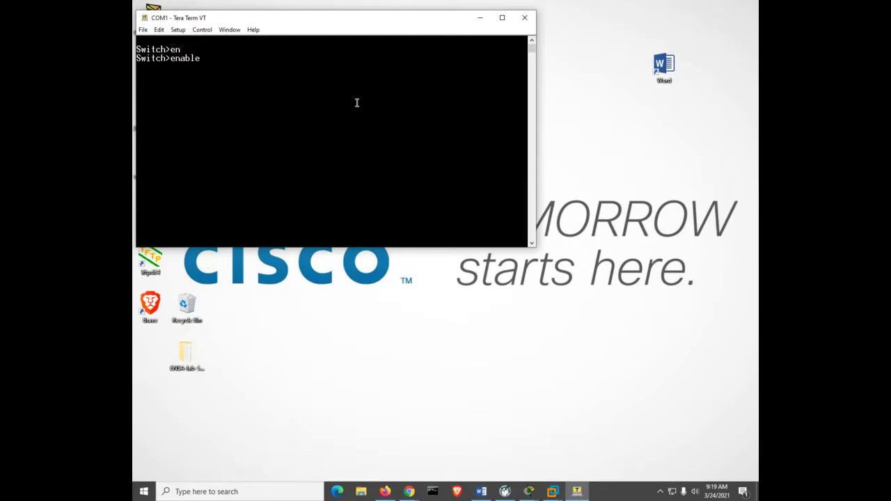
key("Return")
Step: Run show startup-config, which reports not present, then type dir
type("show star")
key("Tab")
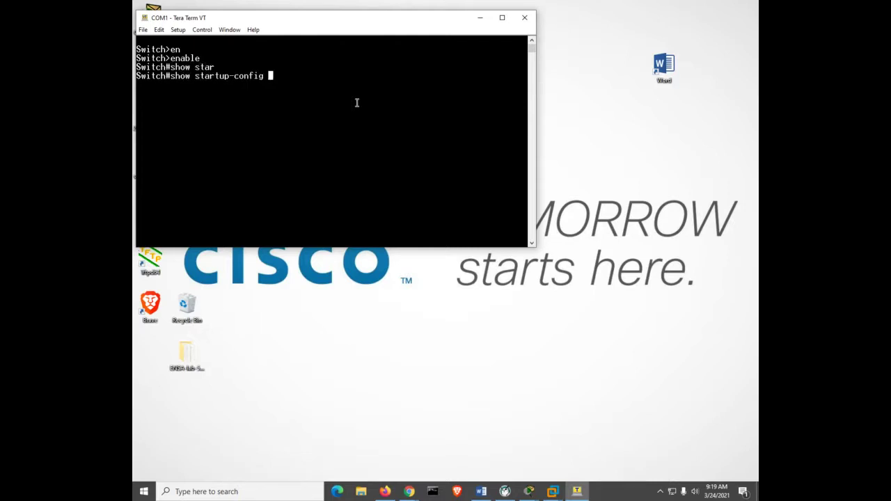
key("Return")
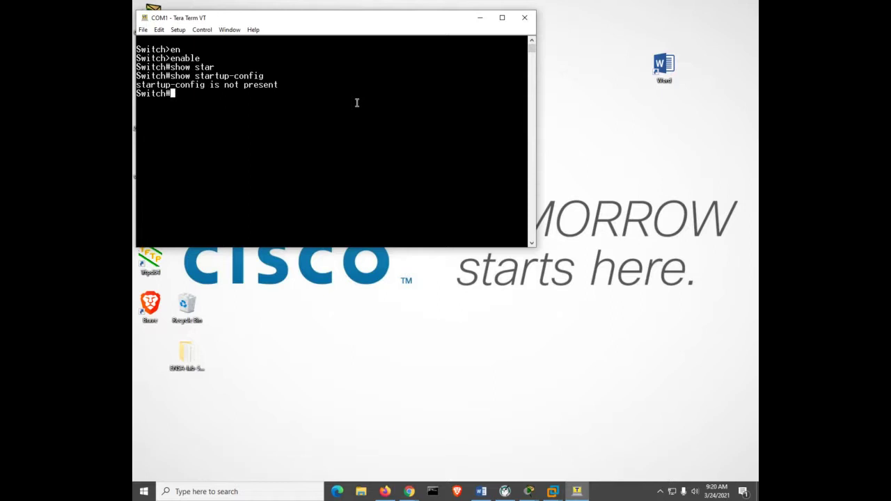
type("dir")
Step: Run dir to list the COM1 flash: 65544192 bytes total, 46431744 bytes free
key("Return")
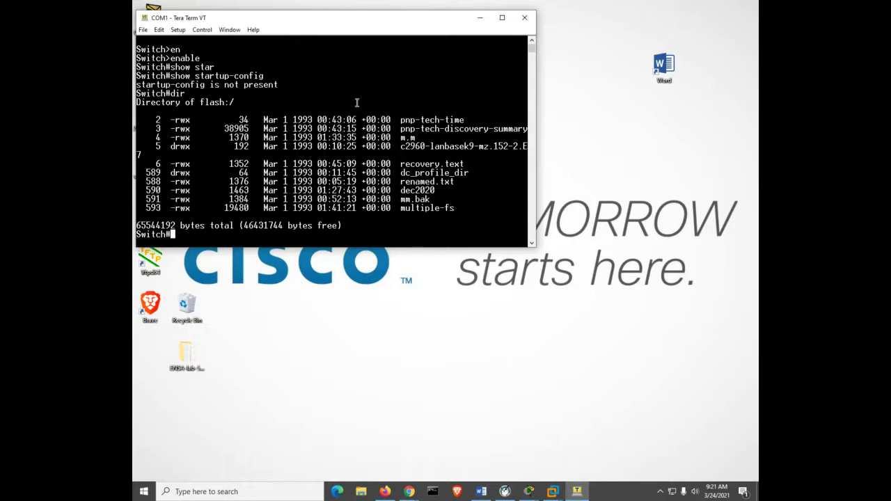
Step: Minimize COM1 and start a new Tera Term serial session on COM4 (USB-SERIAL CH340)
left_click(480, 17)
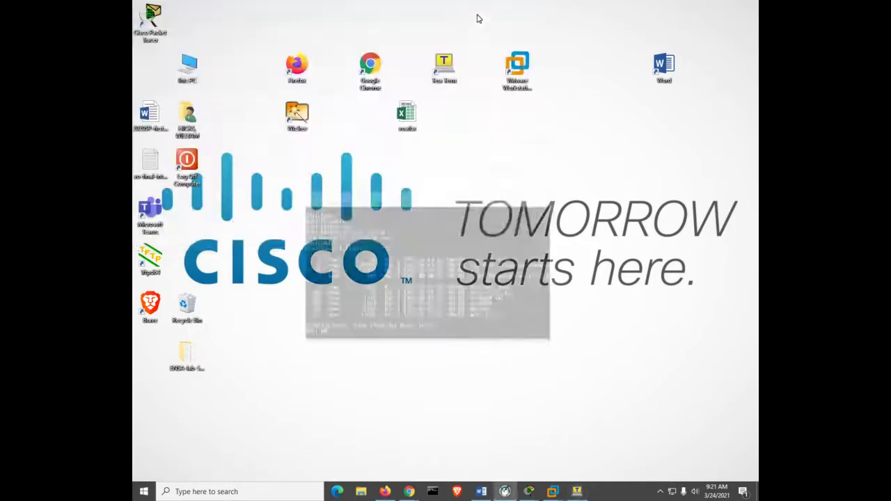
double_click(460, 72)
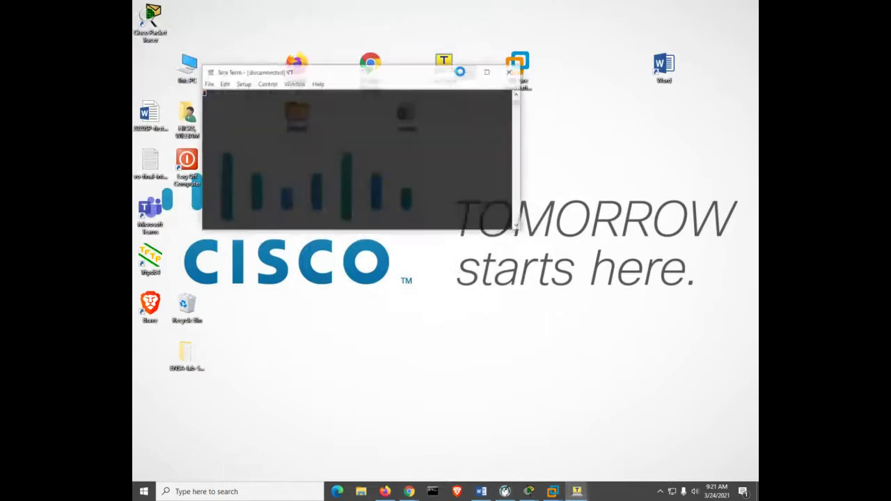
left_click(270, 185)
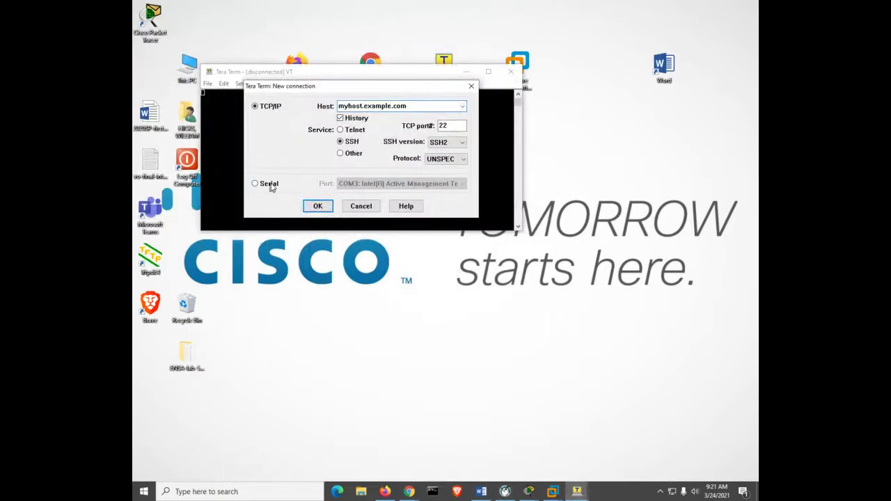
left_click(341, 185)
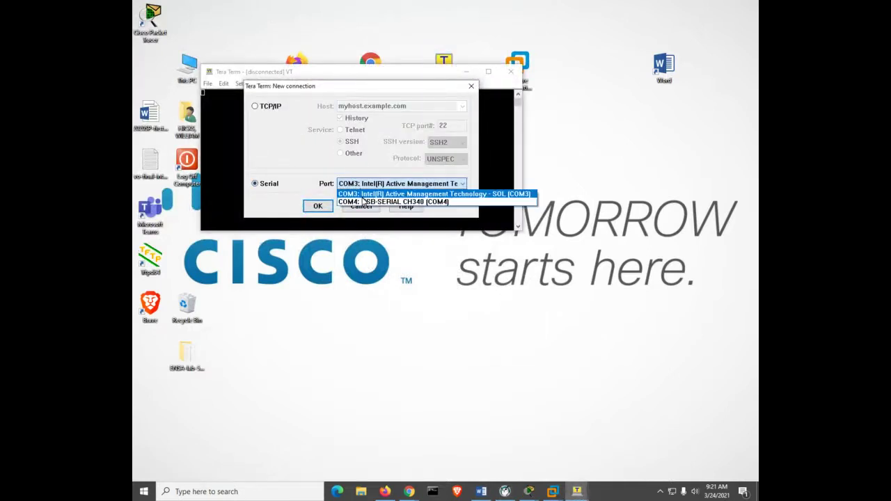
left_click(362, 203)
left_click(316, 207)
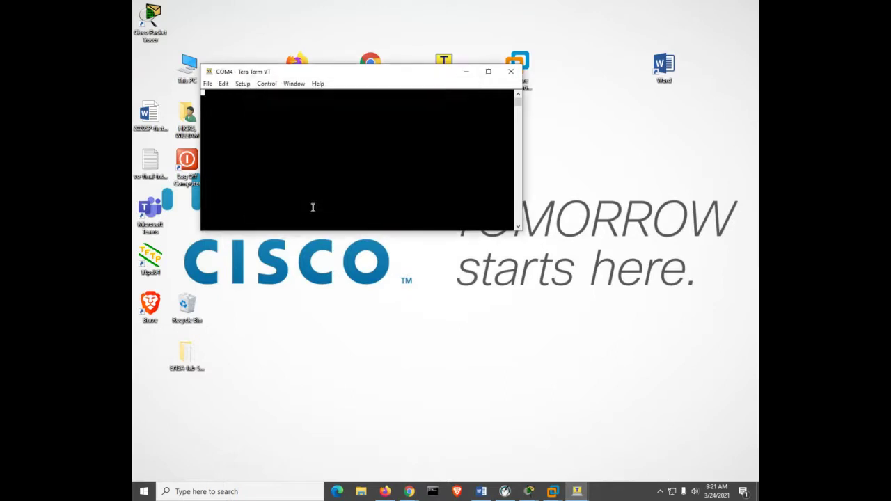
left_click(241, 83)
Step: Set the COM4 terminal font to 14 point and drag its window lower on the desktop
mouse_move(259, 118)
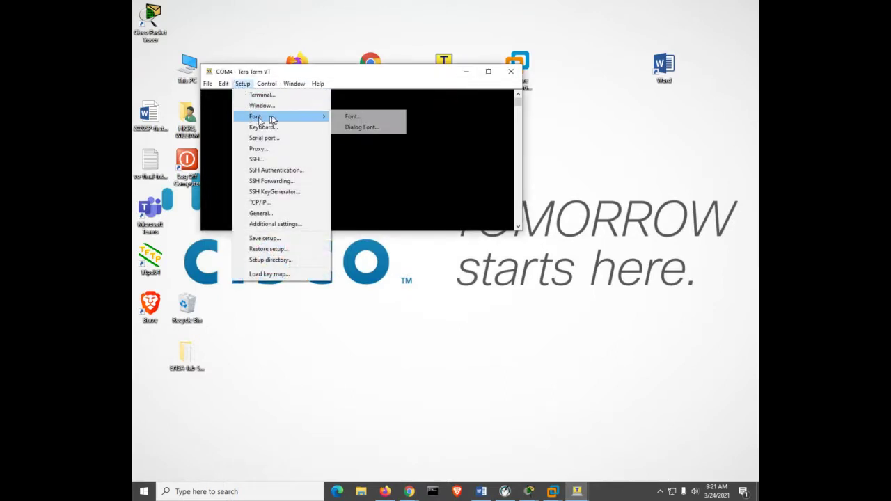
left_click(343, 116)
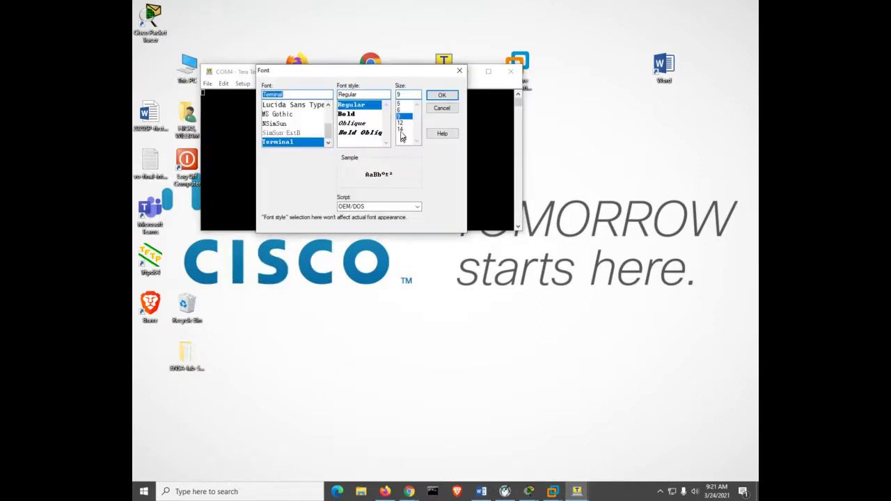
left_click(401, 129)
left_click(441, 94)
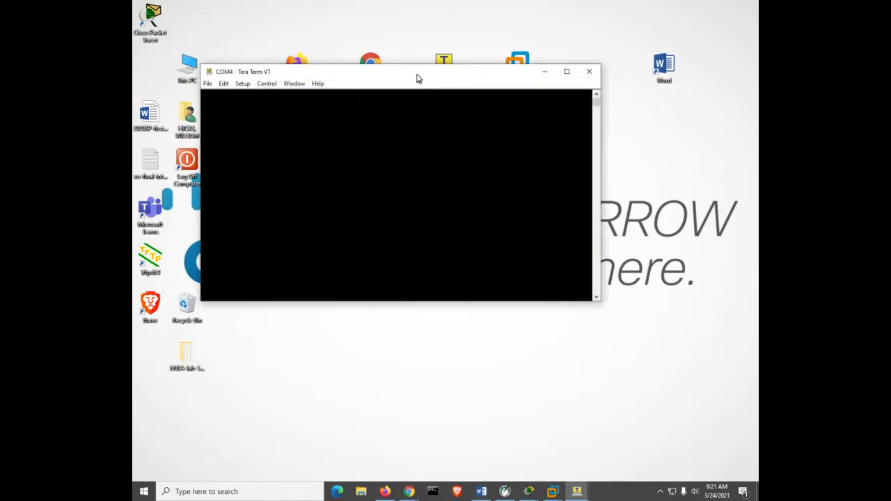
left_click_drag(418, 75, 348, 262)
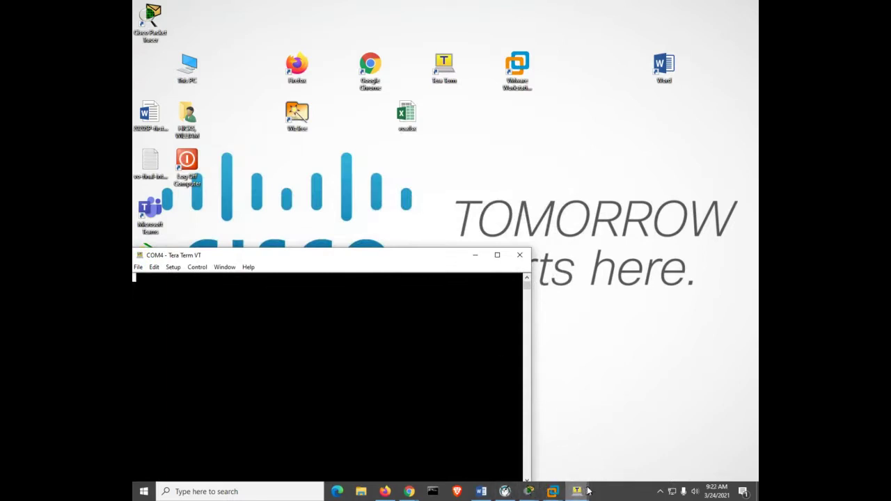
Step: Restore the COM1 window, wake the COM4 switch to a Switch> prompt, and align it beneath COM1
mouse_move(582, 491)
left_click(522, 446)
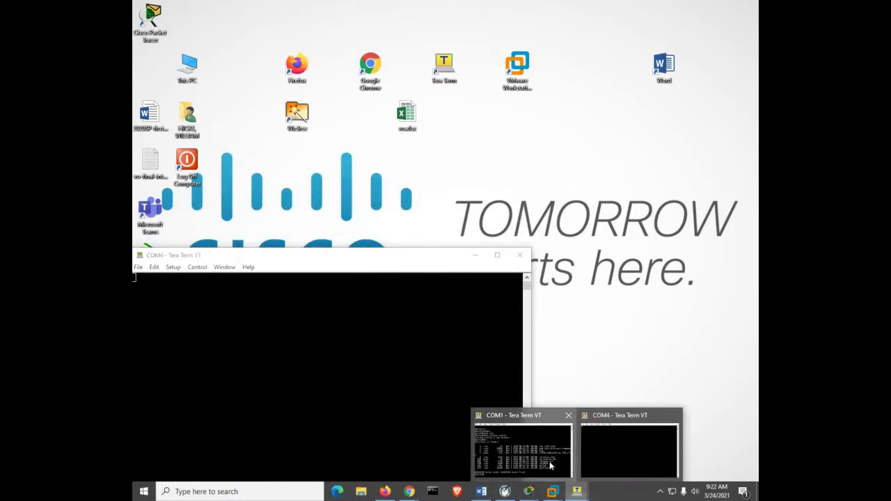
left_click(435, 341)
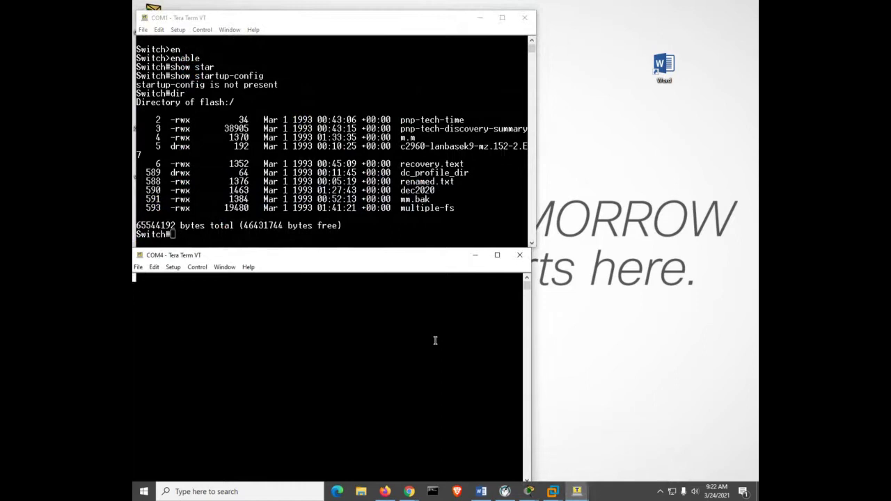
key("Return")
left_click_drag(420, 264, 426, 264)
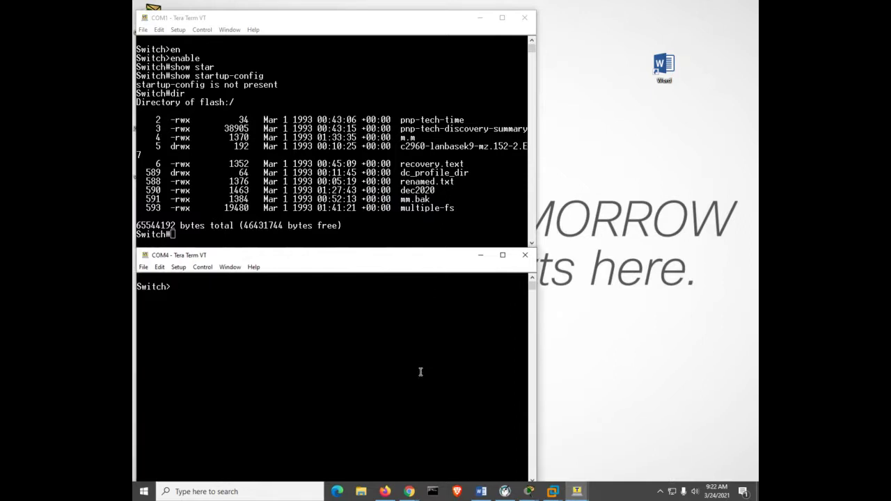
Step: Enter privileged mode on the COM4 switch with the enable command
type("en")
key("Tab")
key("Return")
Step: Run show startup-config (not present) and dir, showing 46449664 bytes free in flash
type("sho")
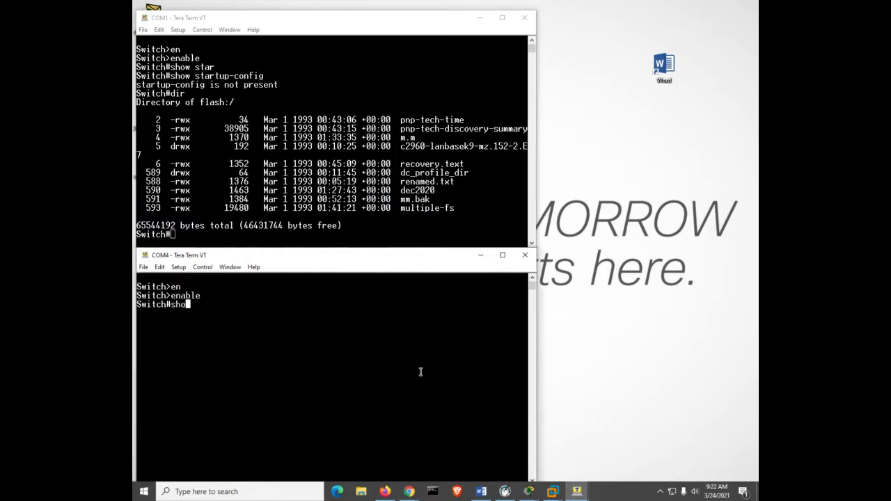
type("w star")
key("Tab")
key("Return")
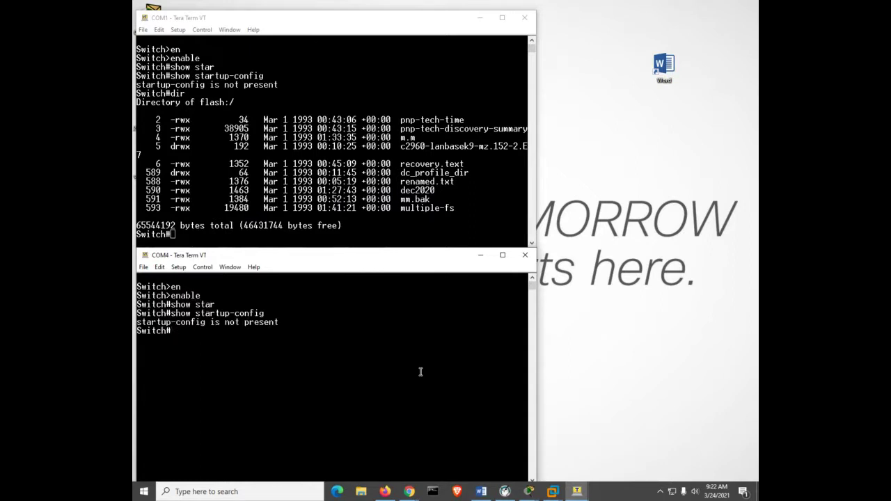
type("dir")
key("Return")
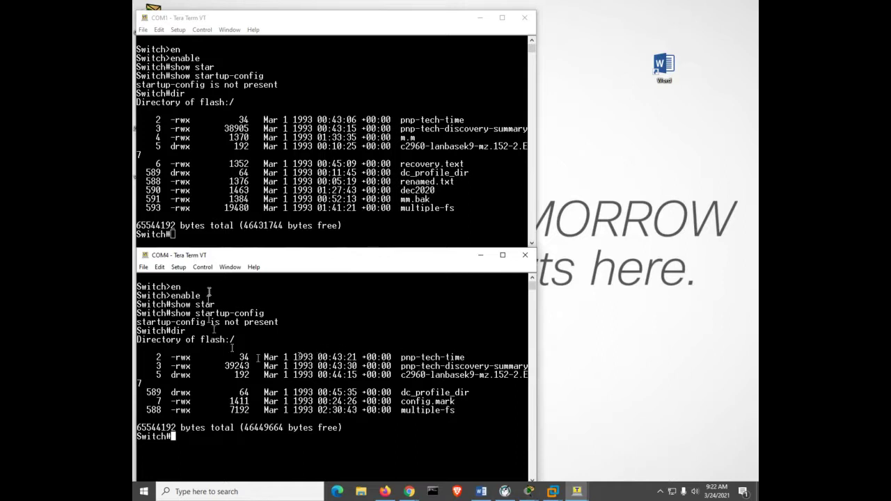
Step: Minimize both the COM1 and COM4 console windows
left_click(479, 19)
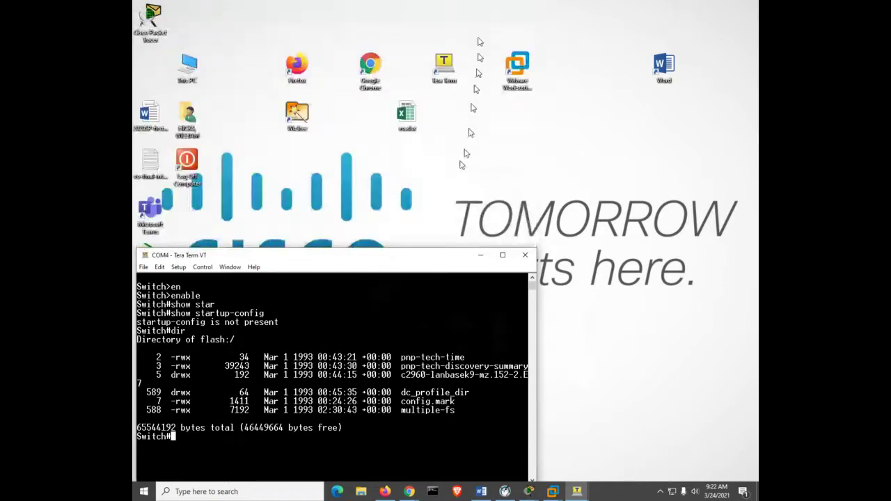
left_click(478, 254)
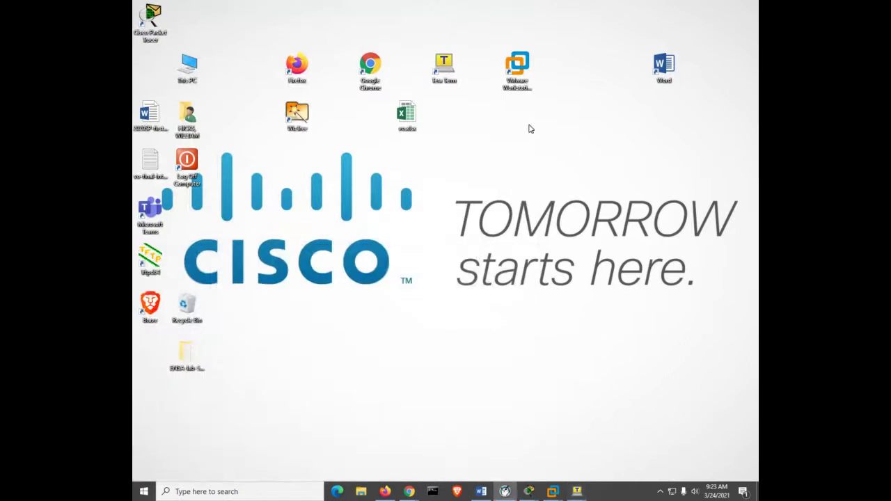
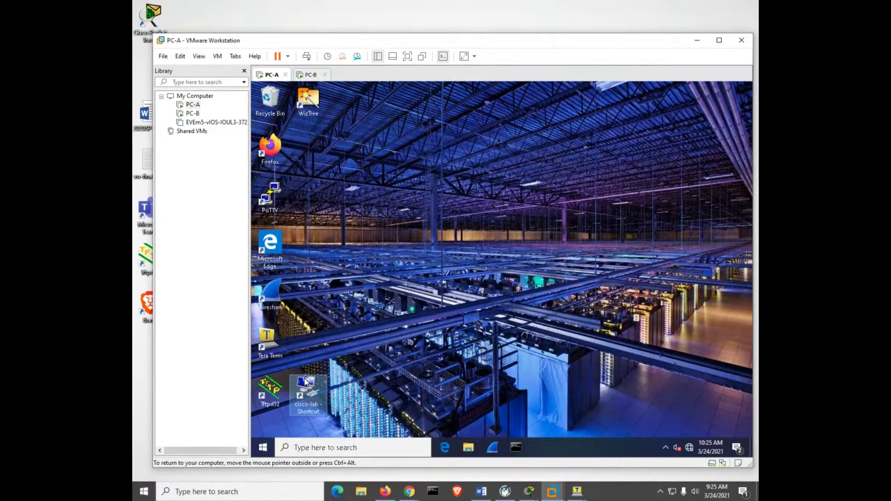
Step: Open the cisco-lab adapter's IPv4 Properties and switch it to a manually entered IP address
double_click(307, 382)
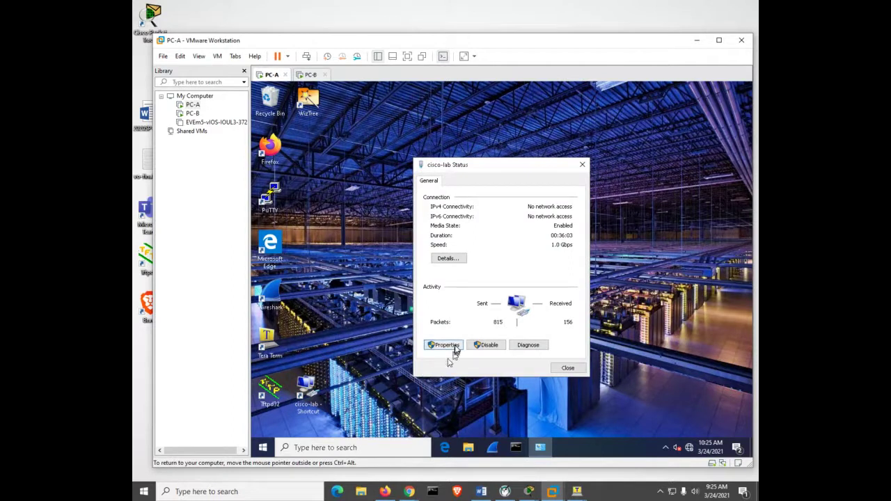
left_click(451, 345)
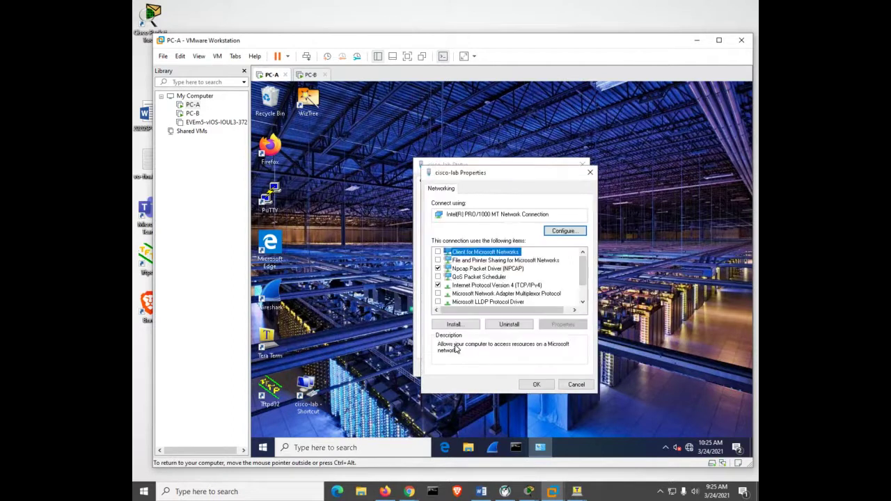
left_click(472, 285)
double_click(472, 285)
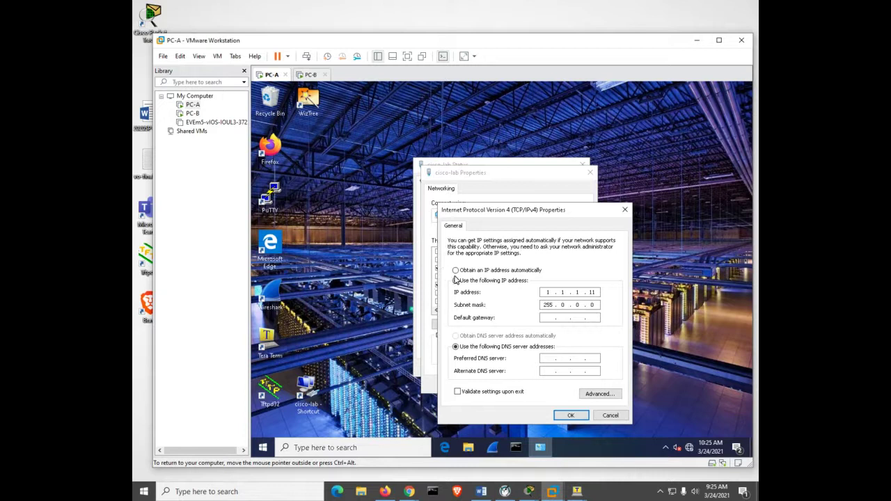
left_click(456, 270)
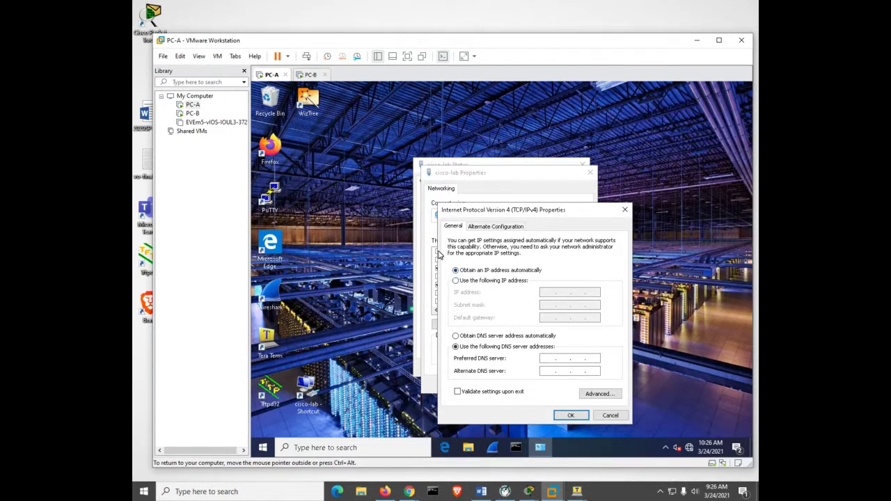
left_click(455, 280)
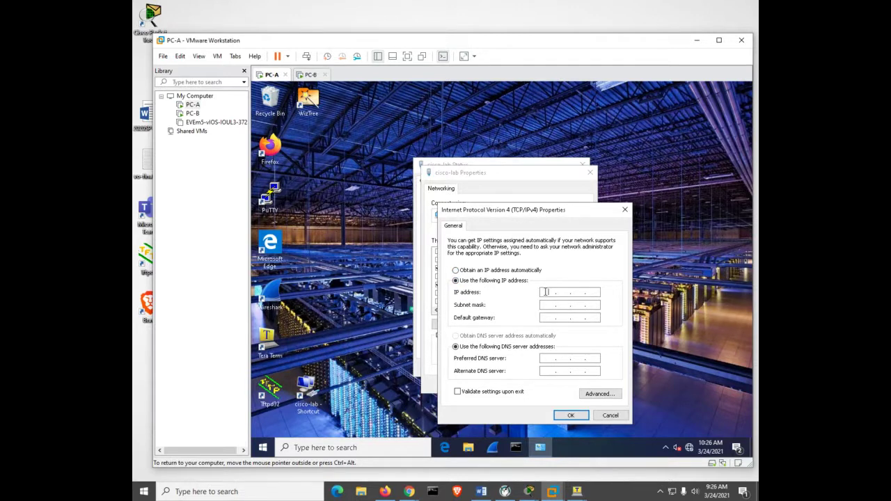
Step: Enter IP address 192.168.1.10 with subnet mask 255.255.255.0 and apply it
left_click(546, 292)
type("192 .")
type("168")
type("1 .")
type("10")
key("Tab")
left_click(570, 415)
Step: Close the network dialogs and run ipconfig to confirm 192.168.1.10 with mask 255.255.255.0
left_click(545, 386)
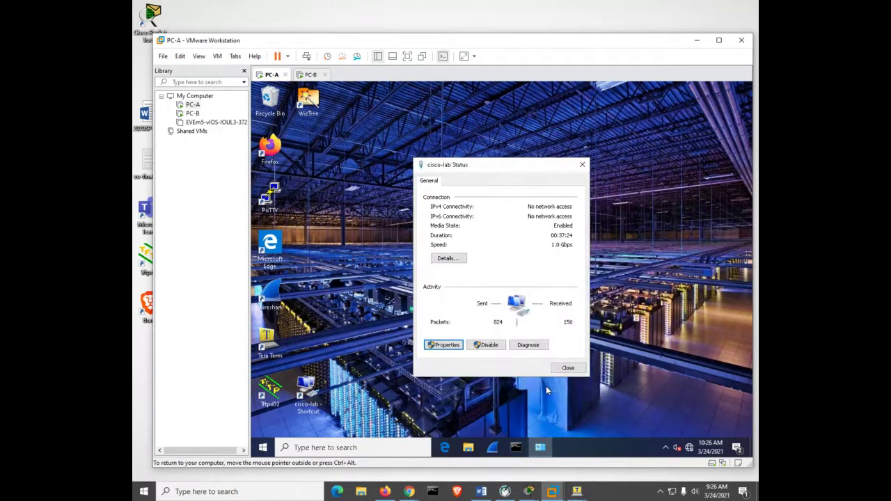
left_click(565, 369)
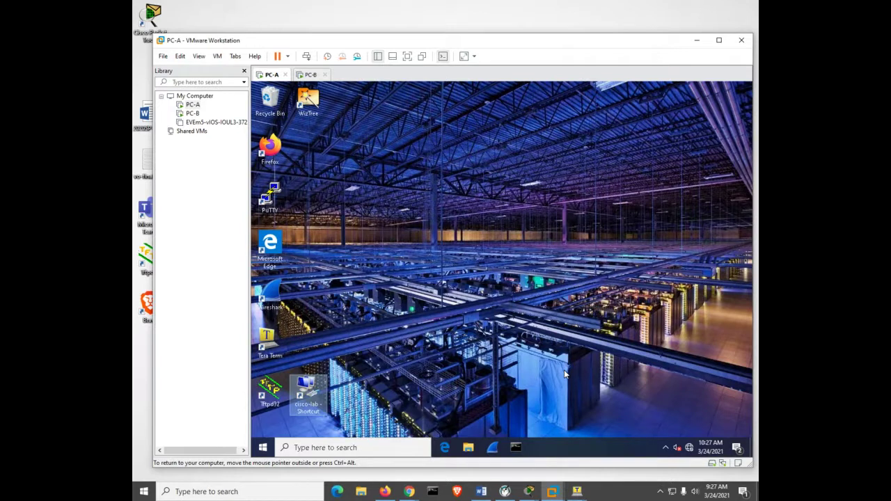
left_click(516, 448)
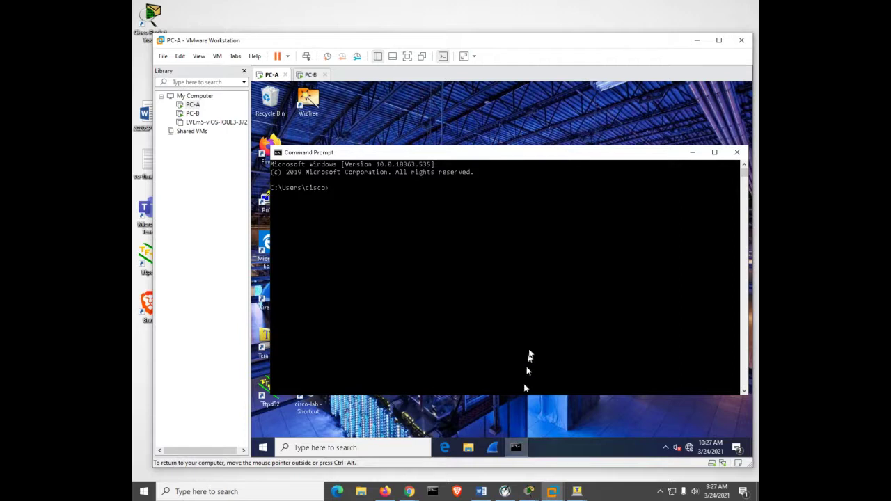
left_click(531, 323)
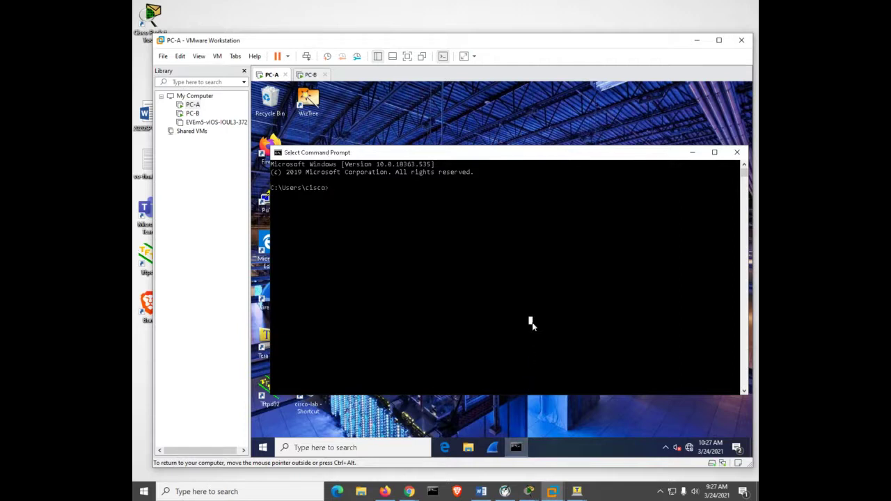
type("ipconfig")
key("Return")
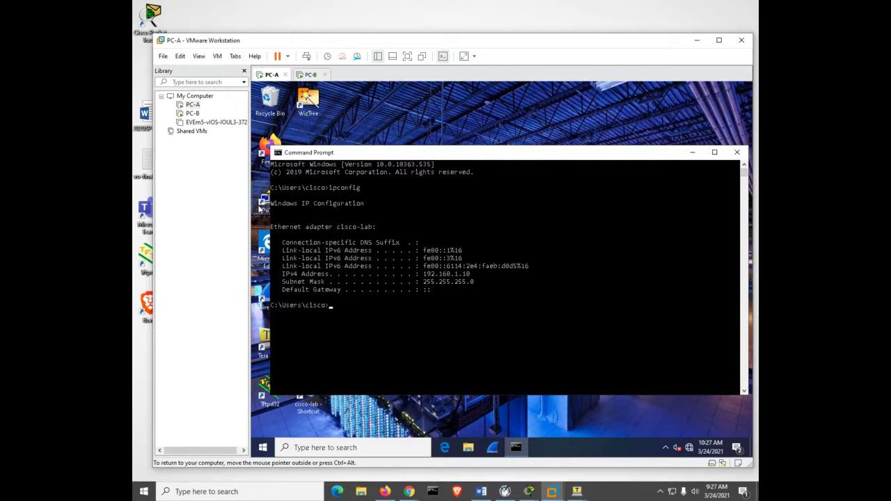
Step: On PC-B, give cisco-lab IP 192.168.1.11 with mask 255.255.255.0 and close the network dialogs
left_click(193, 113)
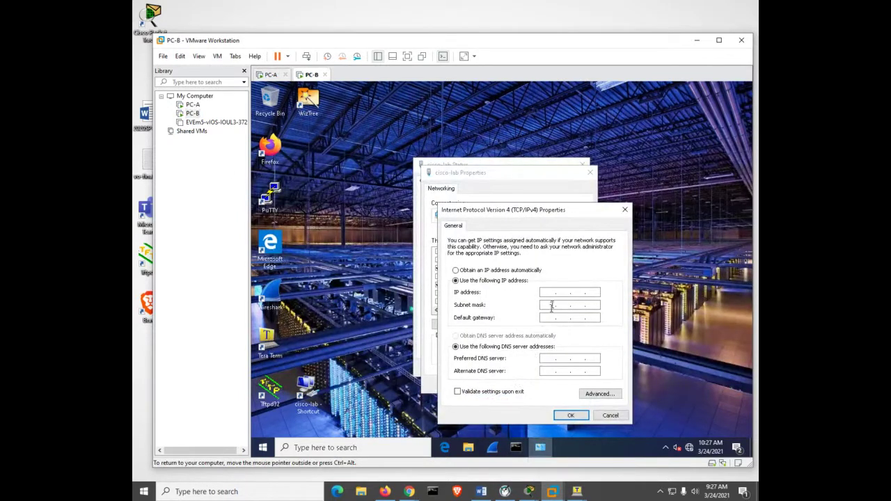
left_click(550, 292)
type("192 . 168 . 1 . 11")
key("Tab")
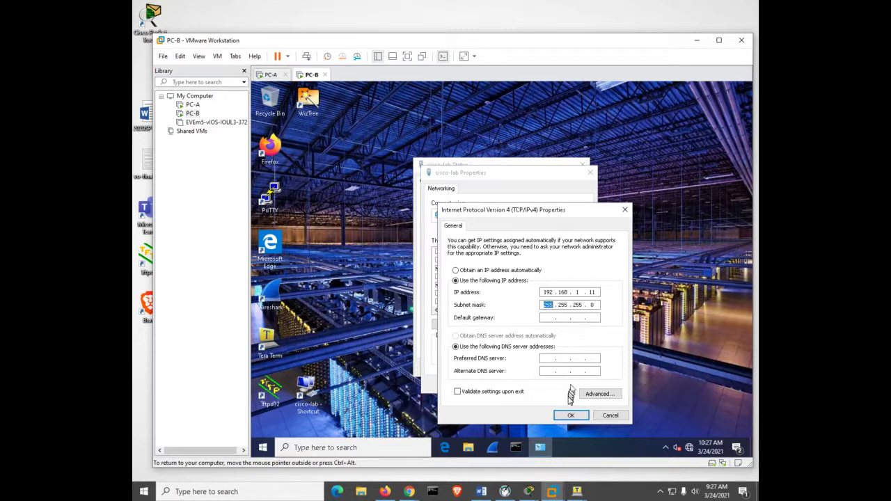
left_click(568, 415)
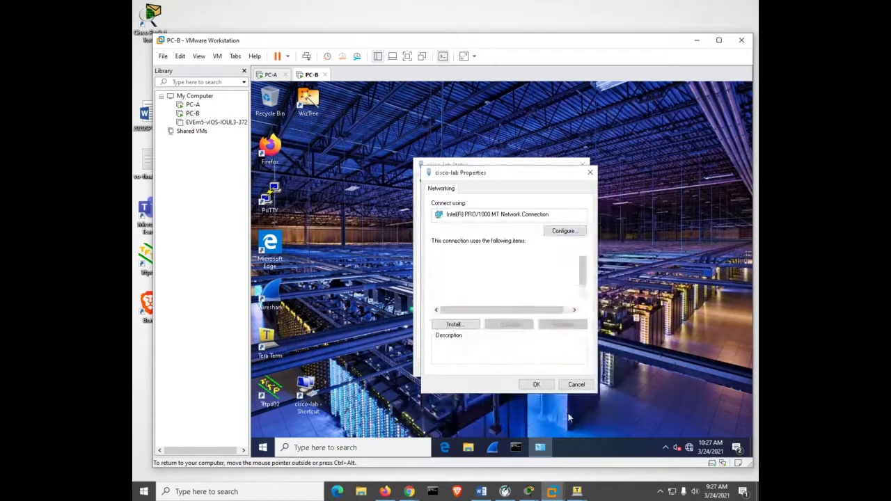
left_click(539, 385)
left_click(558, 370)
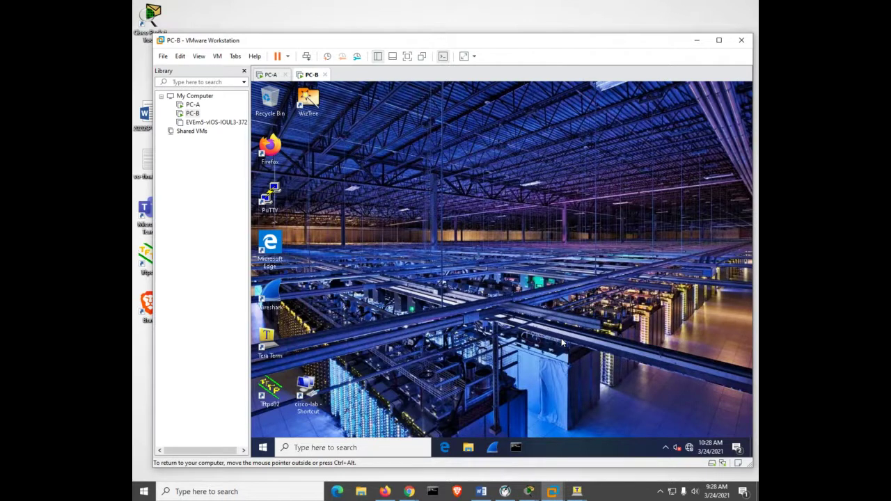
Step: Open Command Prompt on PC-B and run ipconfig and ipconfig /all to confirm 192.168.1.11
left_click(374, 452)
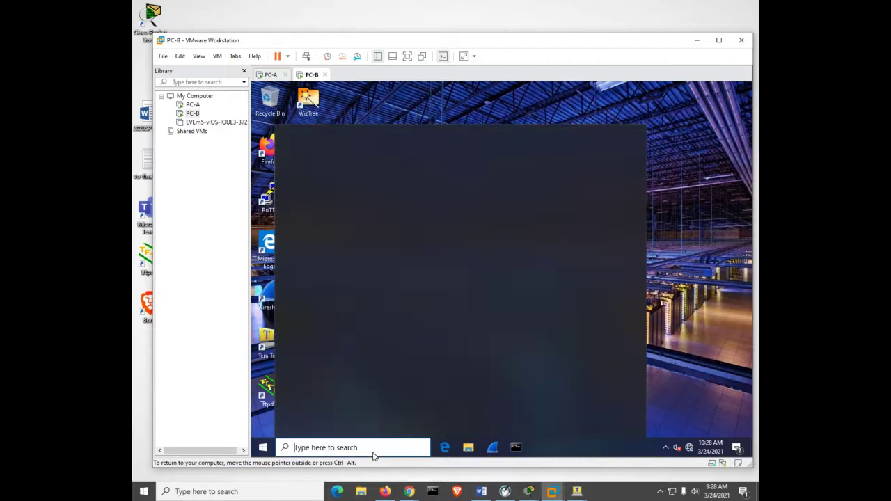
type("cmd")
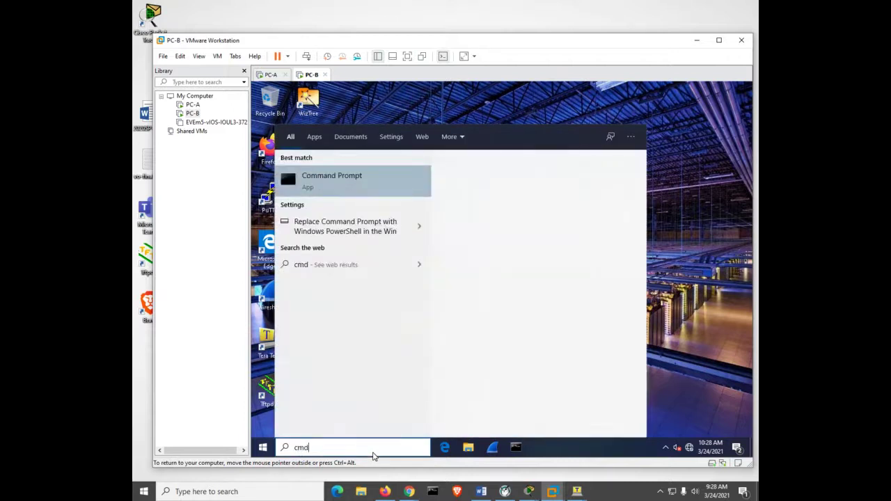
key("Return")
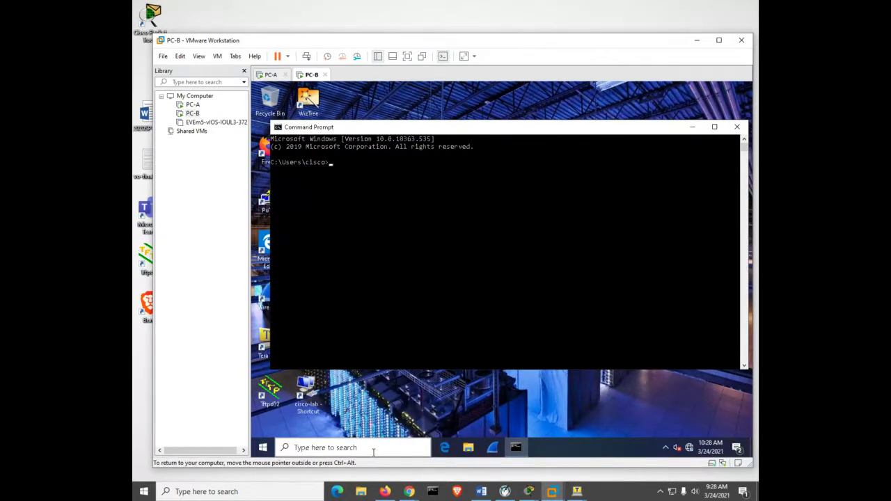
type("ipconfig")
key("Return")
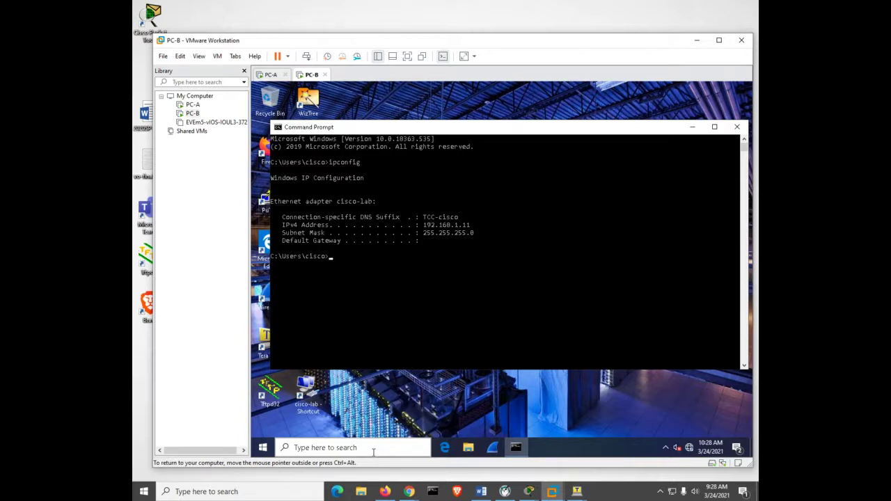
type("ipconfig /all")
key("Return")
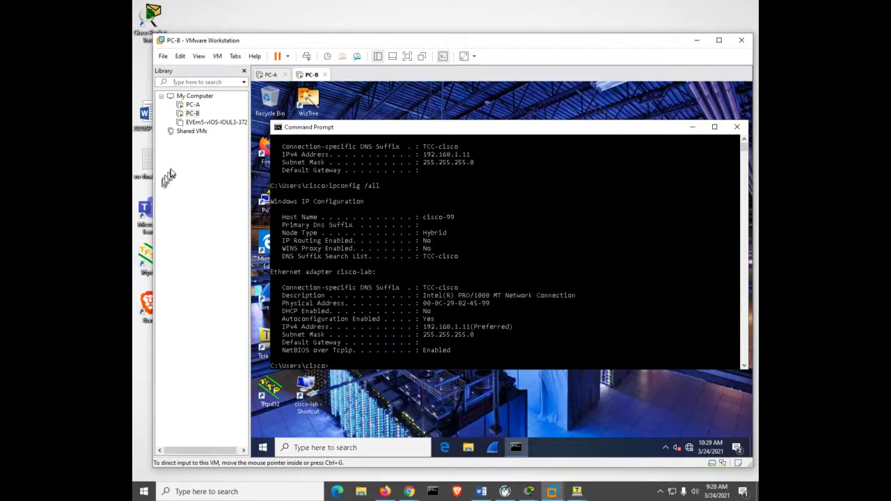
Step: From PC-A's Command Prompt, ping PC-B at 192.168.1.11 and get 4 of 4 replies
left_click(270, 74)
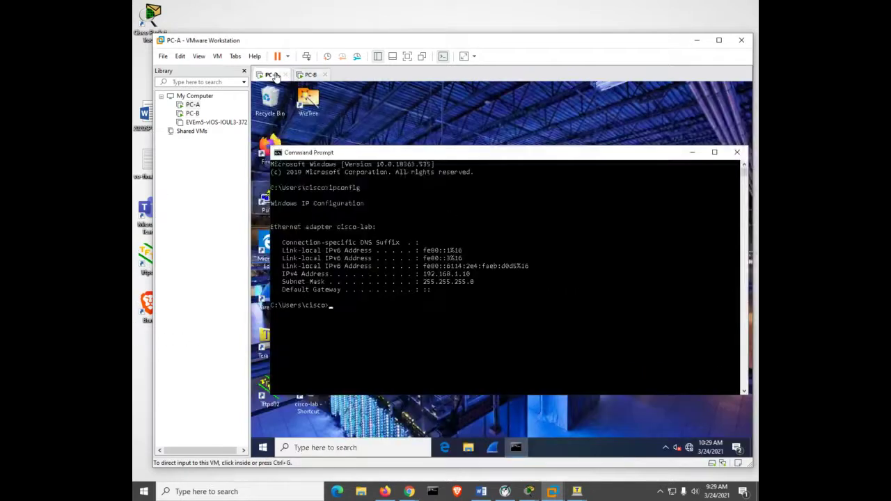
left_click(560, 350)
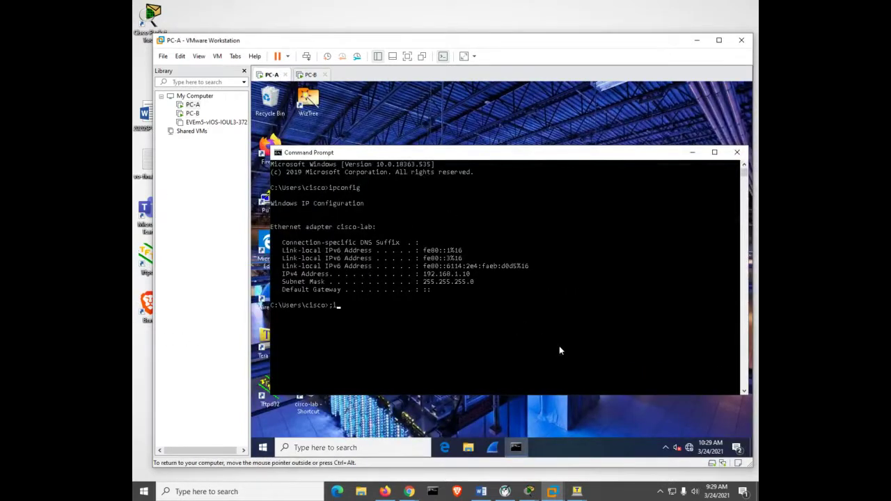
type(";")
type("ping")
type("192.168")
type(".1.11")
key("Return")
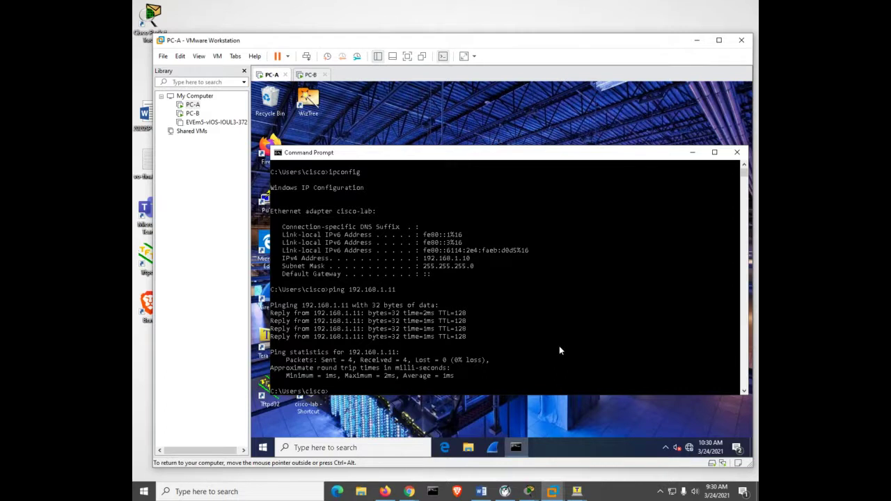
Step: Wake the COM1 switch console, then close it and the remaining COM4 Tera Term window
mouse_move(574, 492)
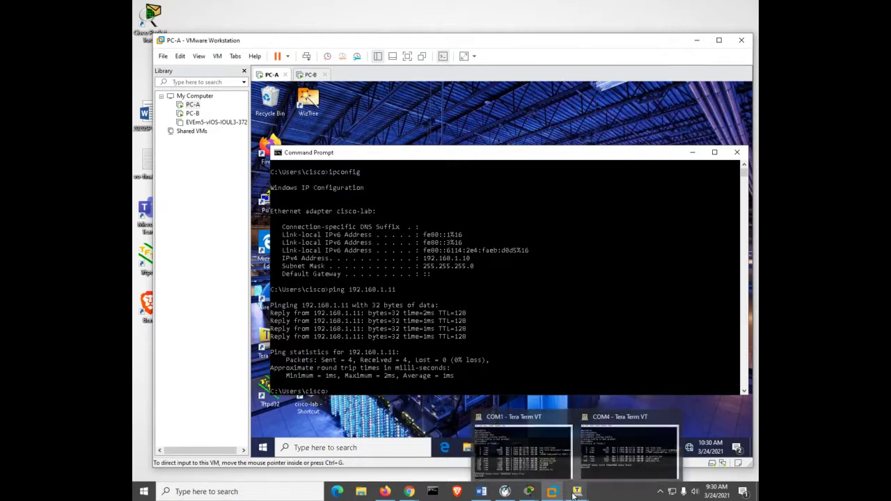
left_click(554, 470)
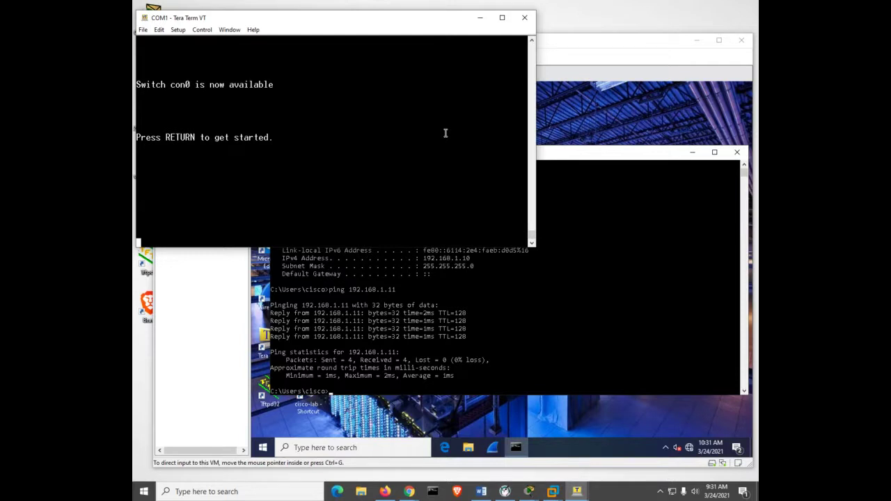
key("Return")
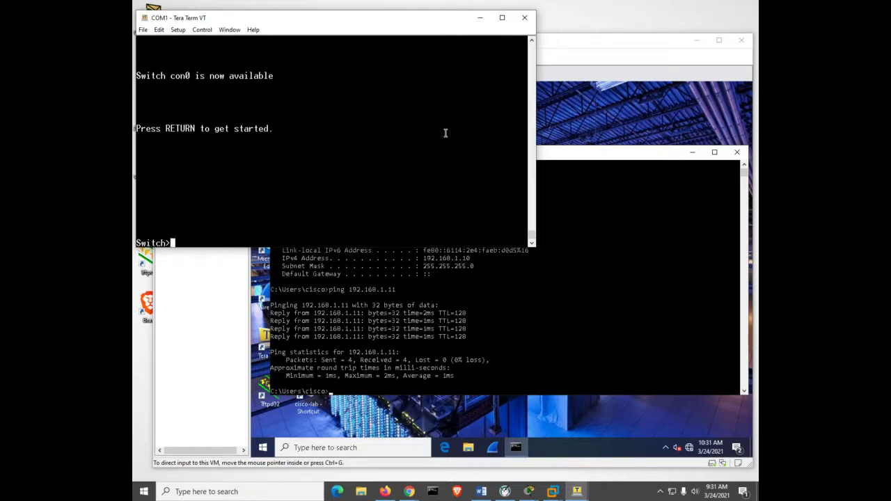
left_click(527, 19)
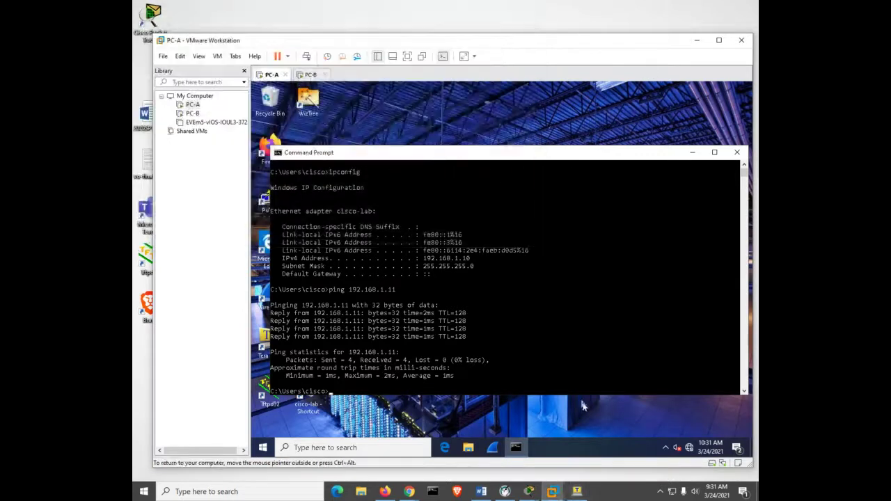
right_click(577, 492)
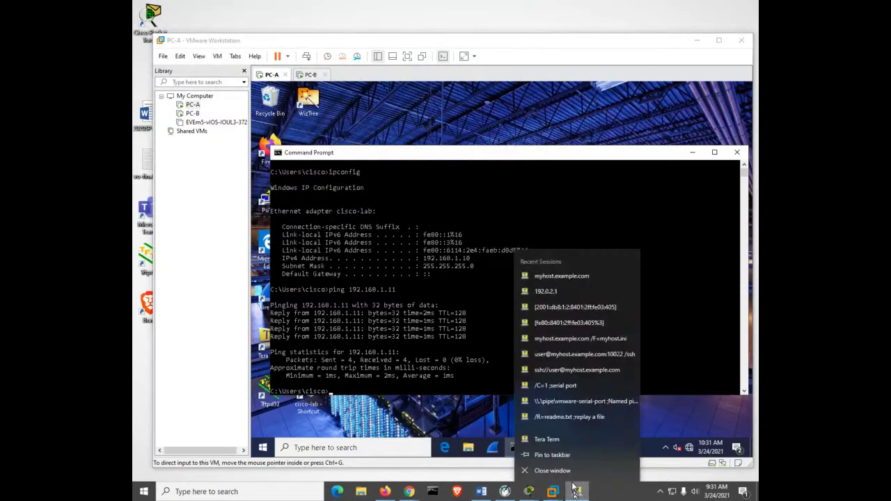
left_click(565, 471)
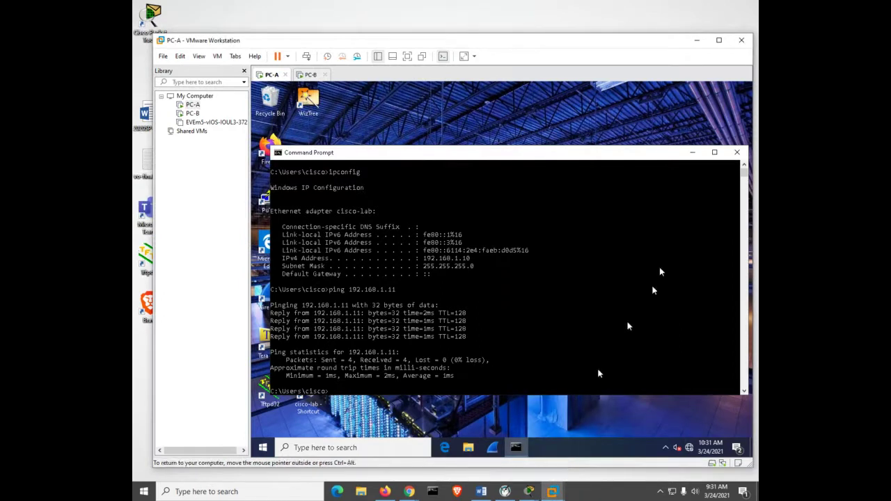
Step: Minimize VMware and start a new Tera Term serial connection on COM1
left_click(696, 42)
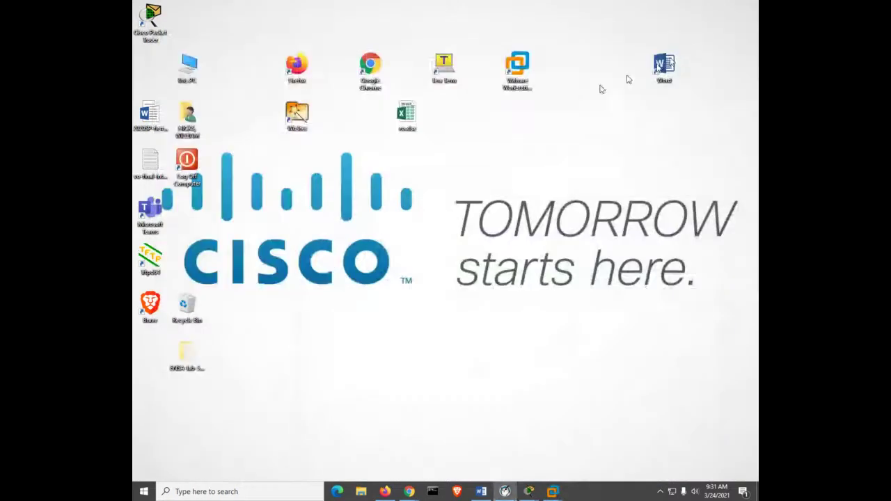
double_click(454, 64)
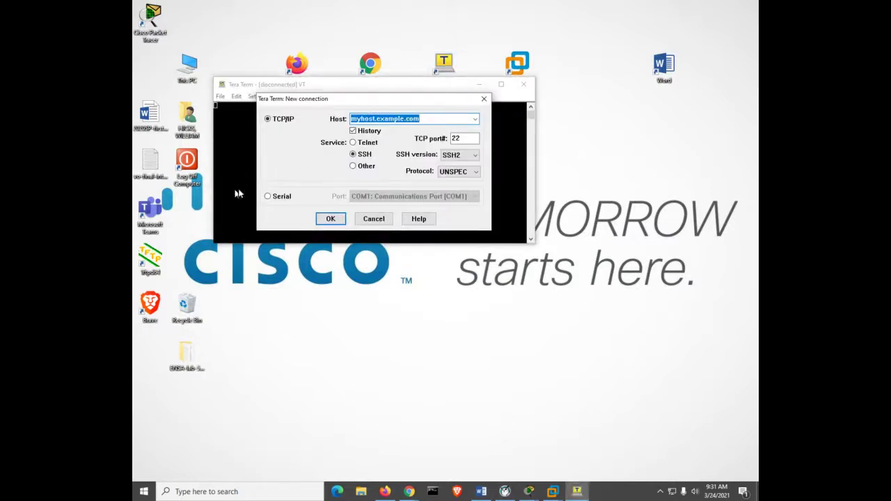
left_click(267, 197)
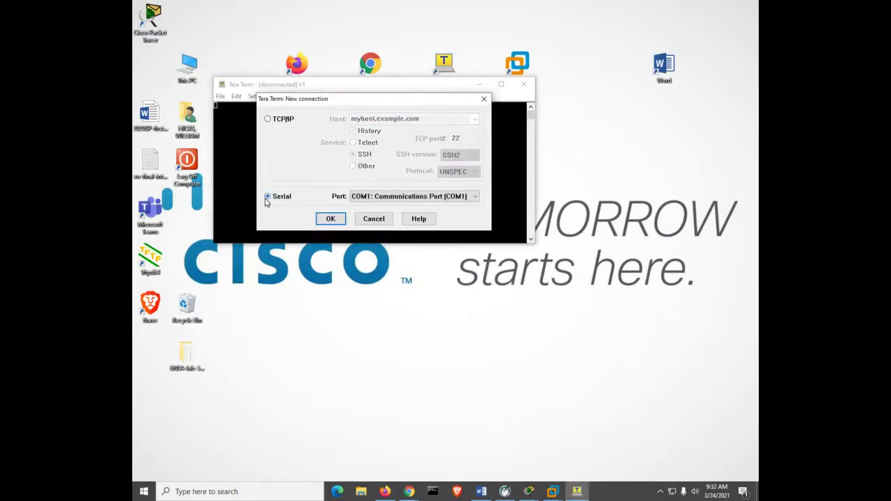
left_click(329, 219)
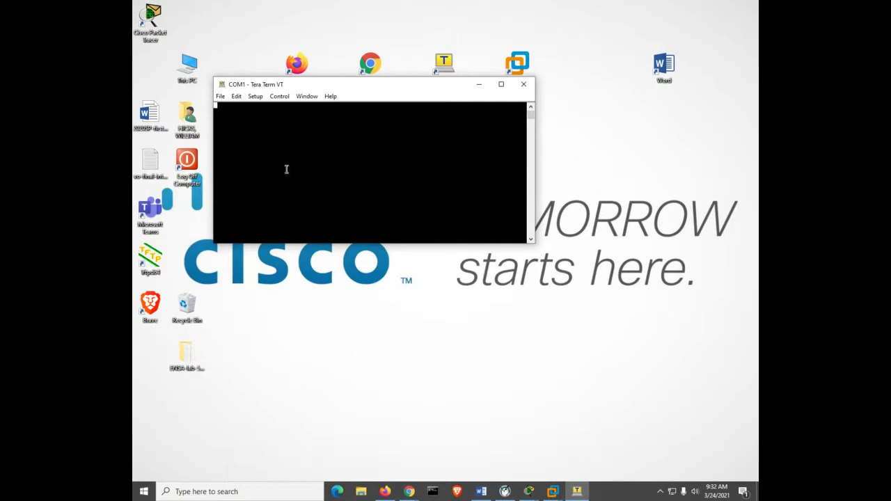
Step: Set the Terminal font, move the window to the top, and bring up a Switch> prompt
left_click(255, 96)
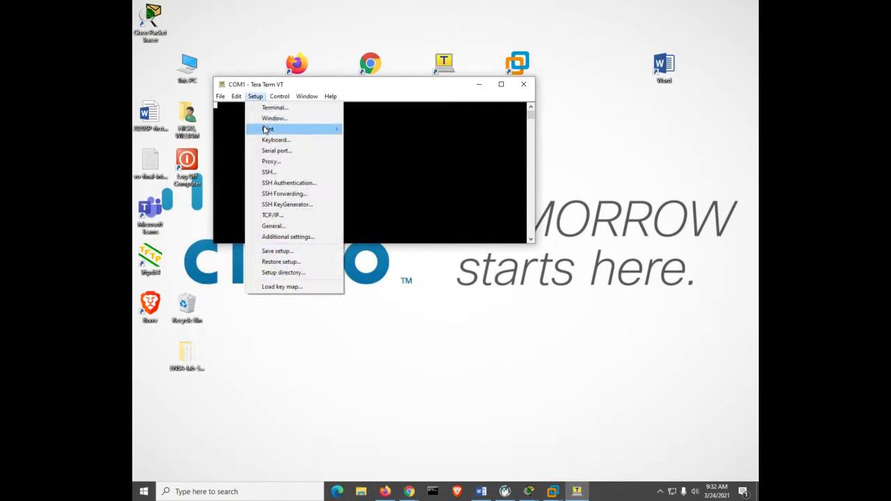
mouse_move(268, 130)
left_click(357, 129)
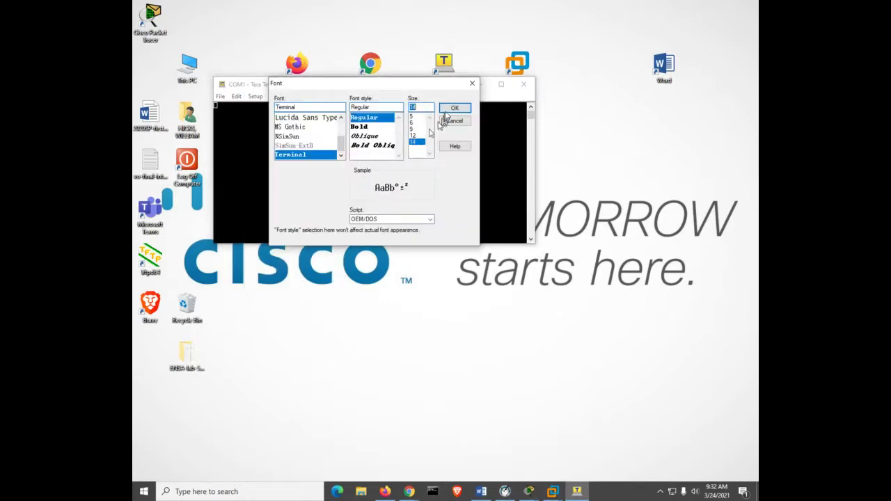
left_click(454, 109)
left_click_drag(382, 90, 307, 22)
key("Return")
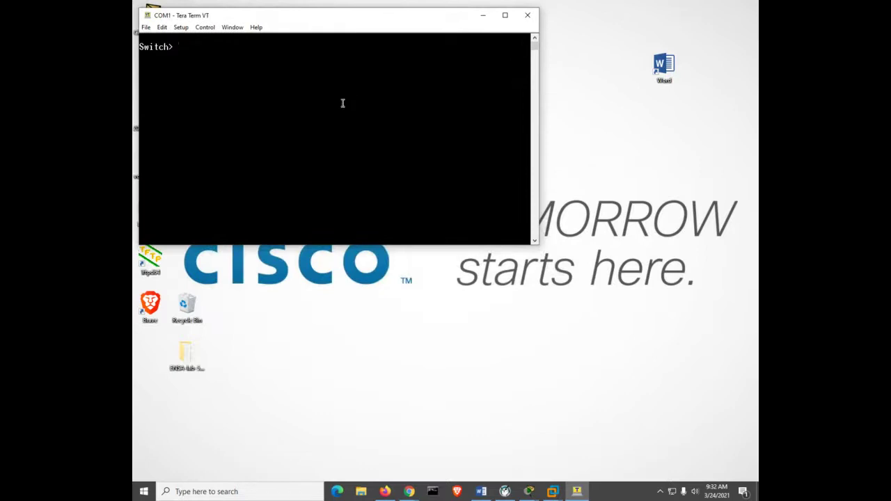
Step: Enter privileged Switch# mode with the enable command
key("Return")
key("Return")
key("Return")
key("Return")
key("Return")
key("Return")
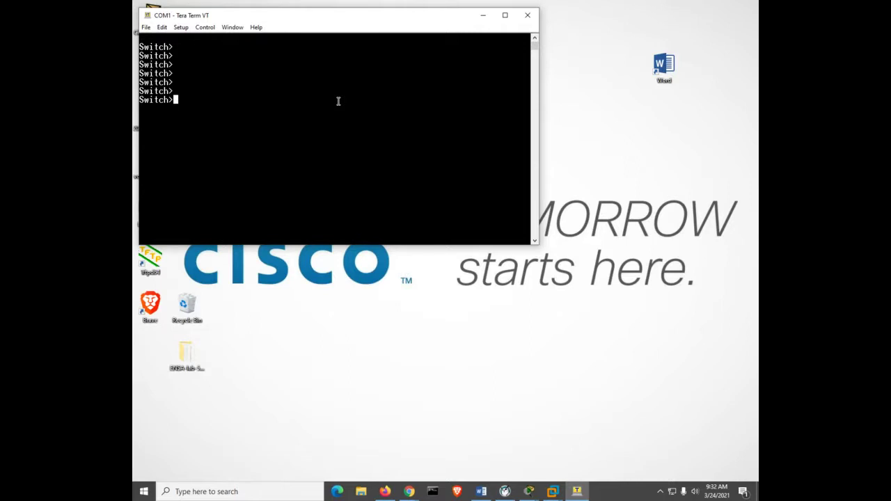
type("en")
key("Tab")
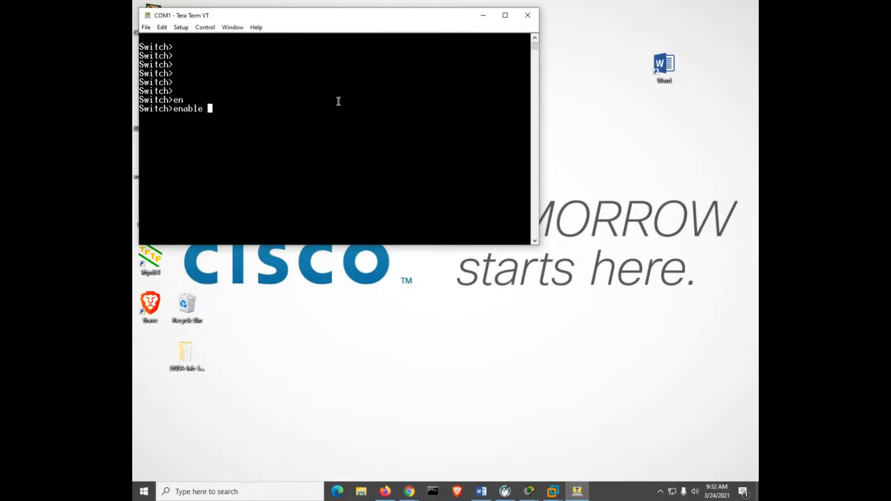
key("Return")
Step: List the commands starting with c using c? and complete configure at the prompt
type("ch#")
key("Return")
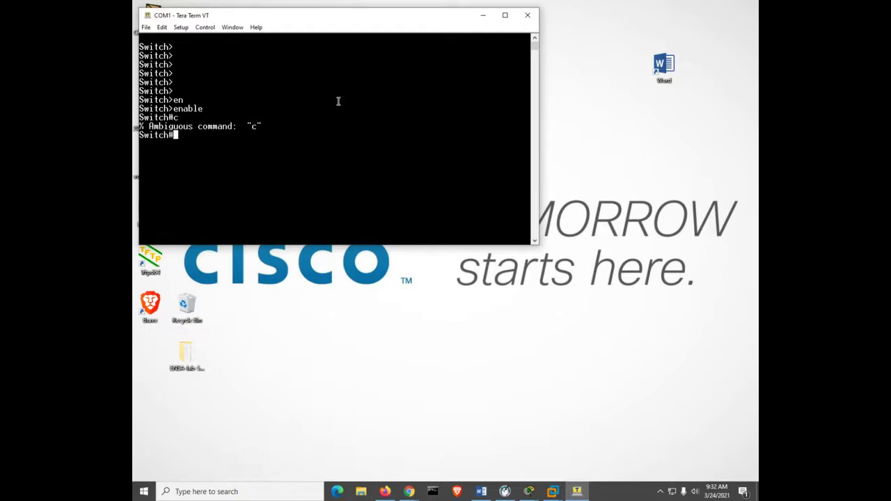
type("c?")
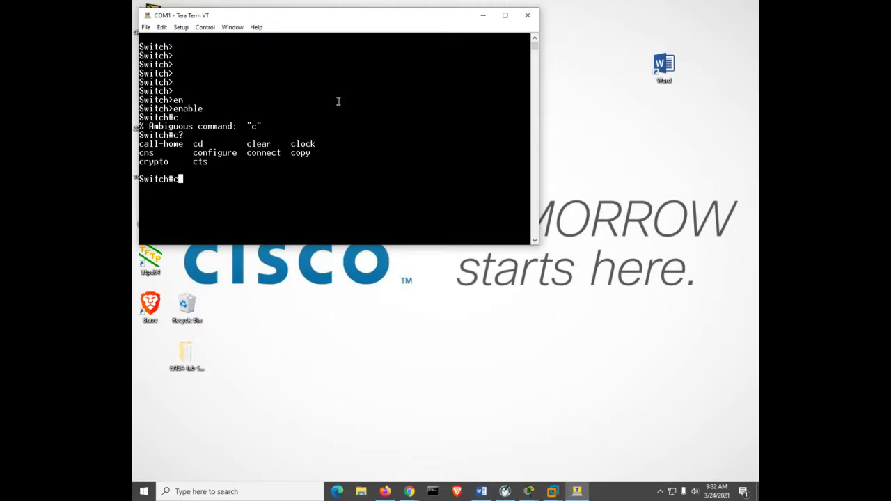
type("o")
type("nf")
key("Tab")
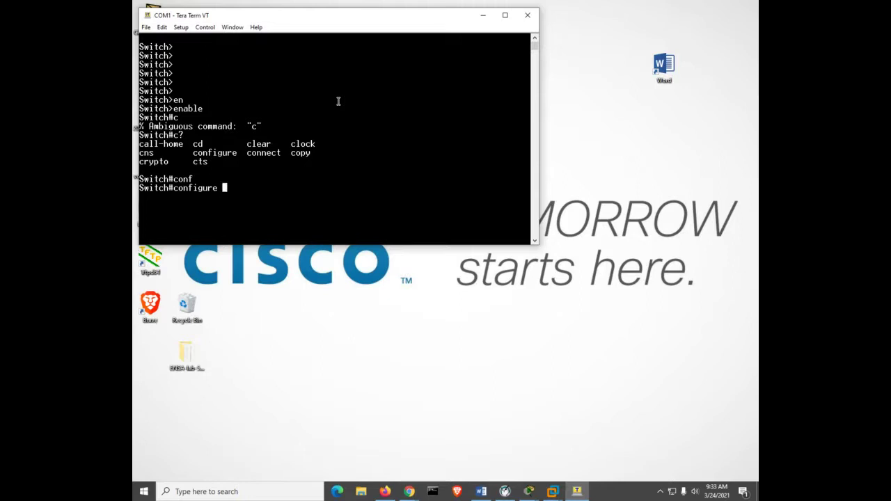
Step: Enter configure terminal, exit with Ctrl+Z, then re-enter global configuration with conf t
type("t")
key("Tab")
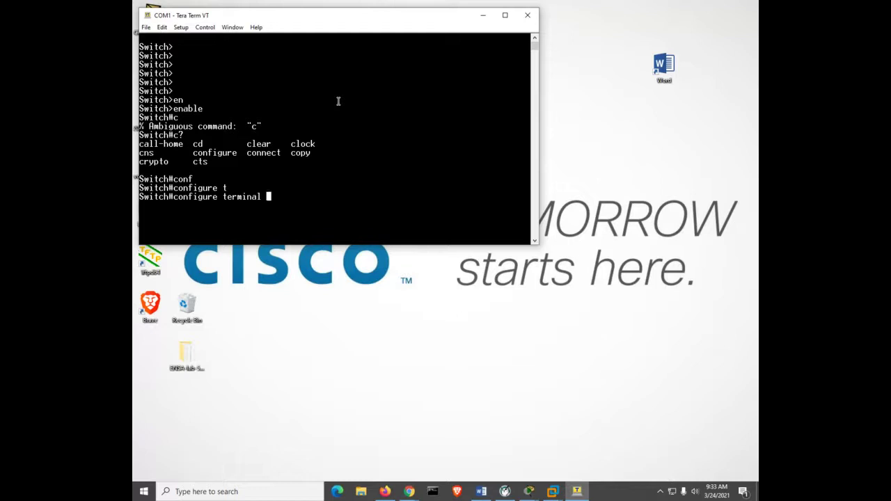
key("Return")
key("ctrl+z")
key("Return")
key("Return")
key("Return")
key("Return")
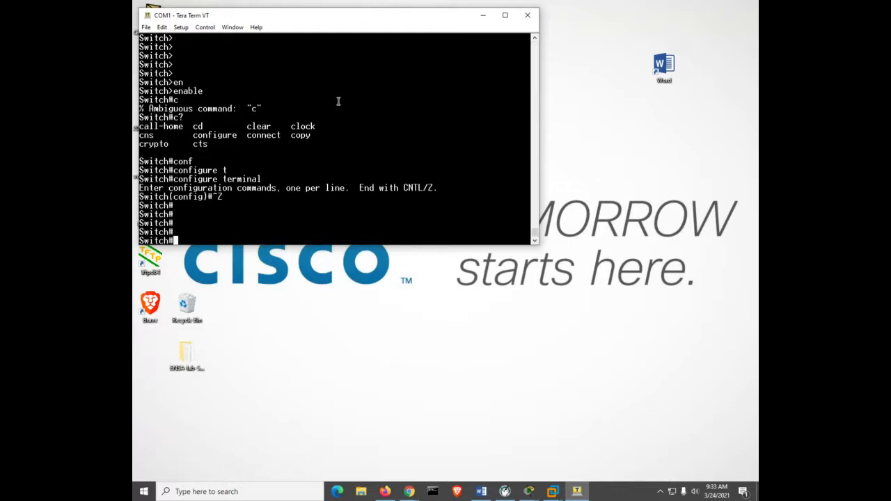
type("conf")
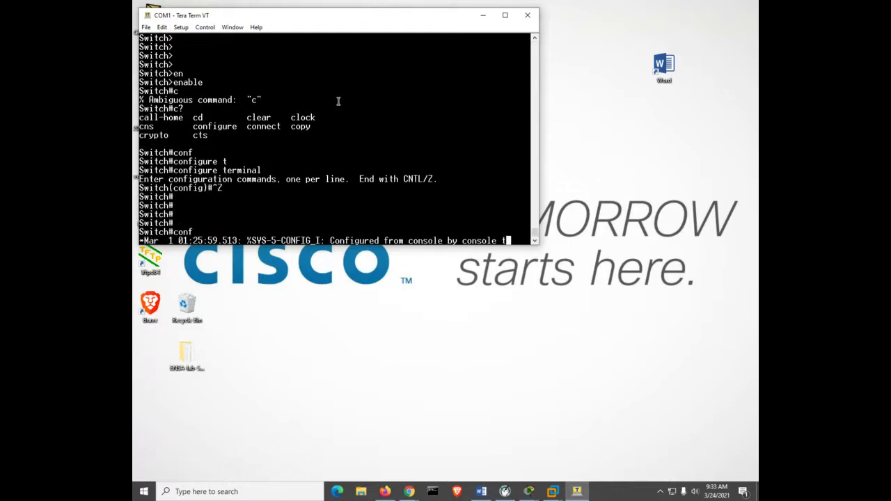
type(" t")
key("ctrl+r")
key("ctrl+r")
key("ctrl+r")
key("ctrl+r")
key("ctrl+r")
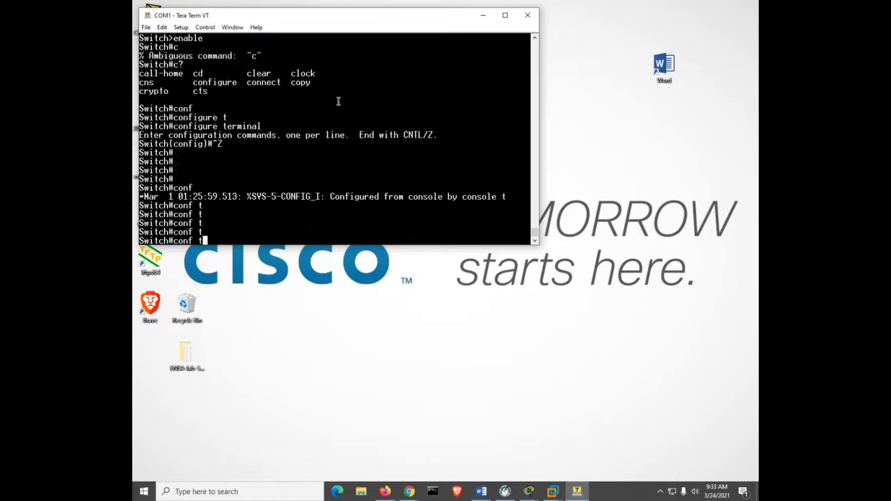
key("Return")
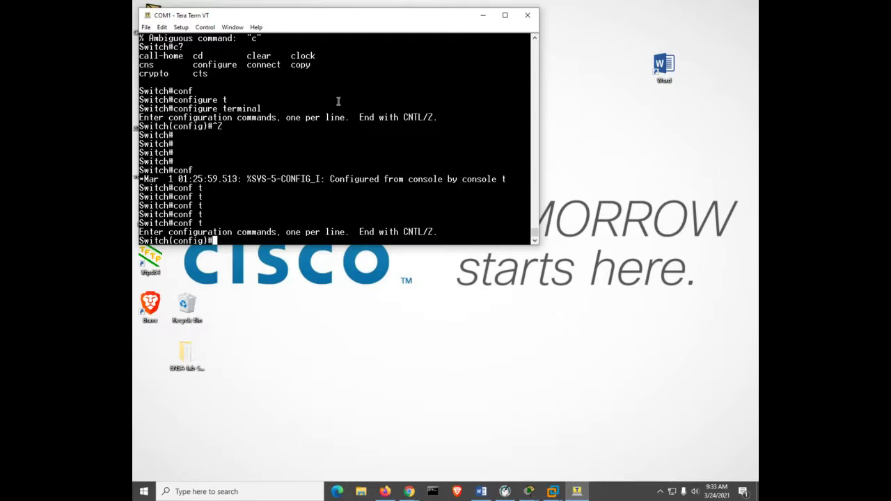
Step: Set the switch hostname to S1
type("ho")
key("Tab")
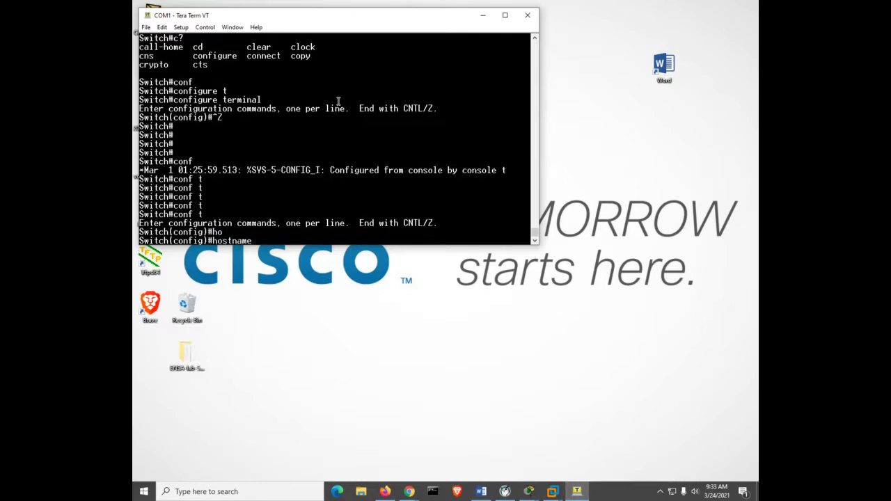
type("S1")
key("Return")
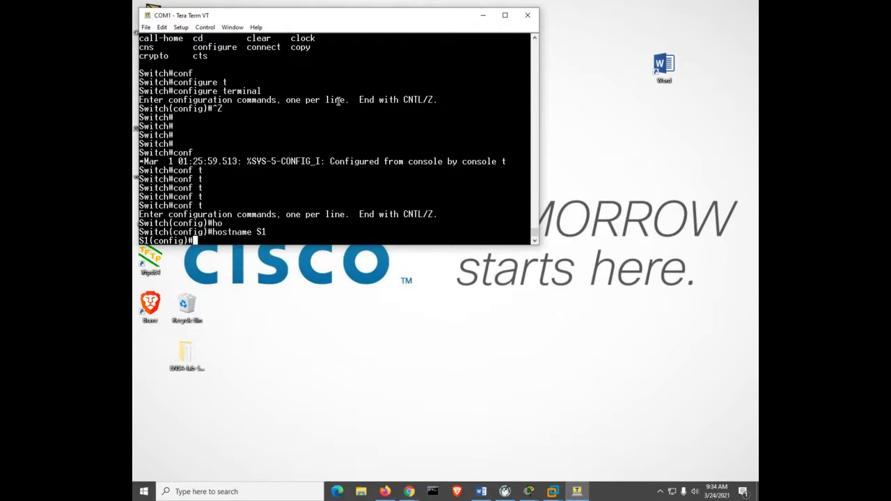
Step: Return to privileged mode and display S1's running-config
key("ctrl+z")
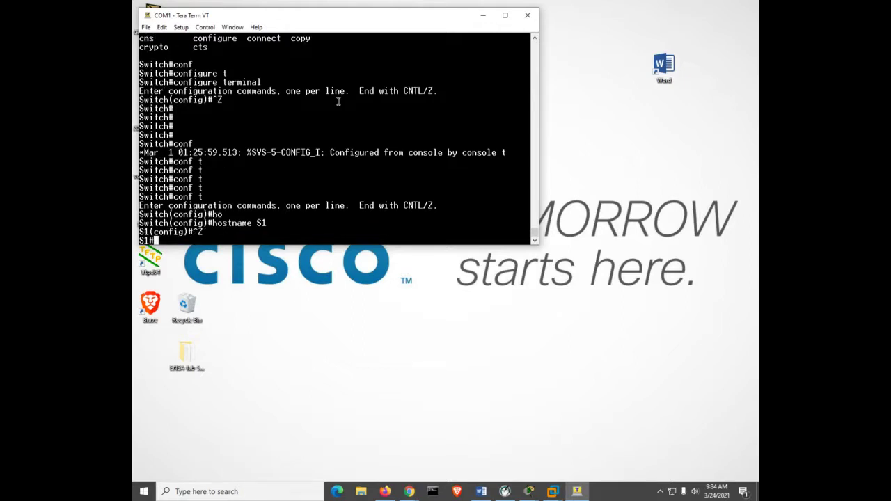
type("sh")
key("Tab")
type("run")
key("Tab")
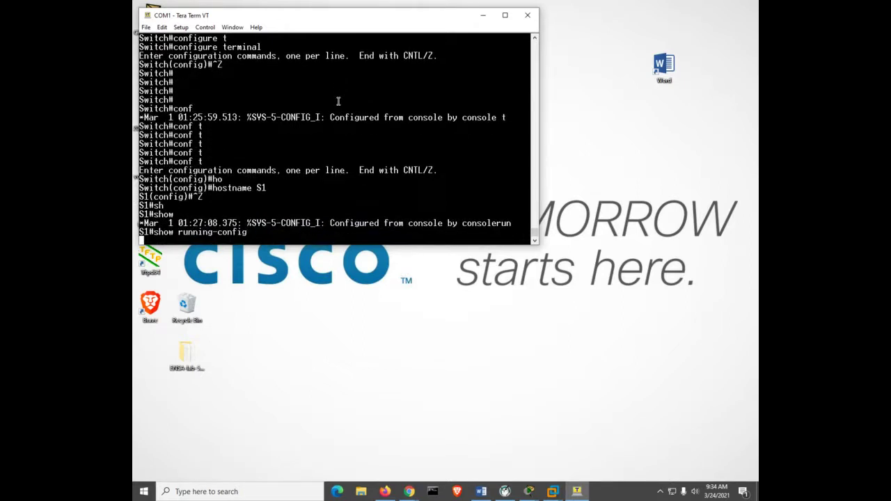
key("Return")
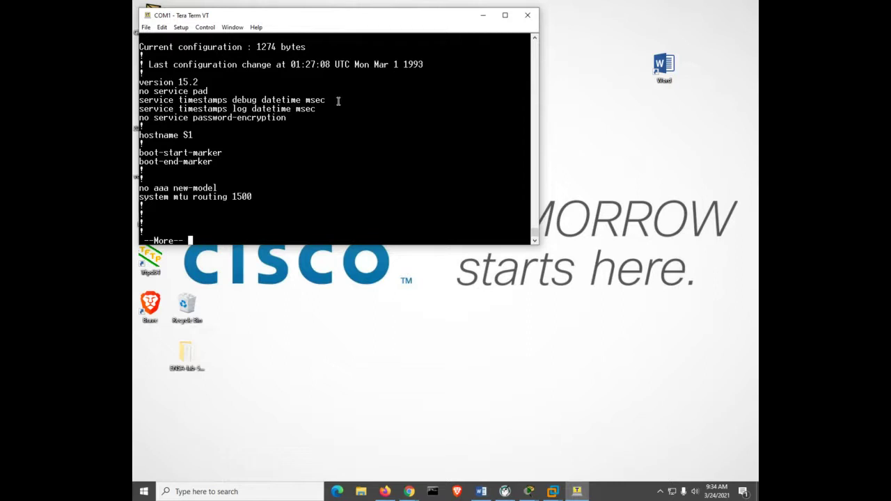
Step: Quit the pager and run show startup-config, which reports it is not present
type("q")
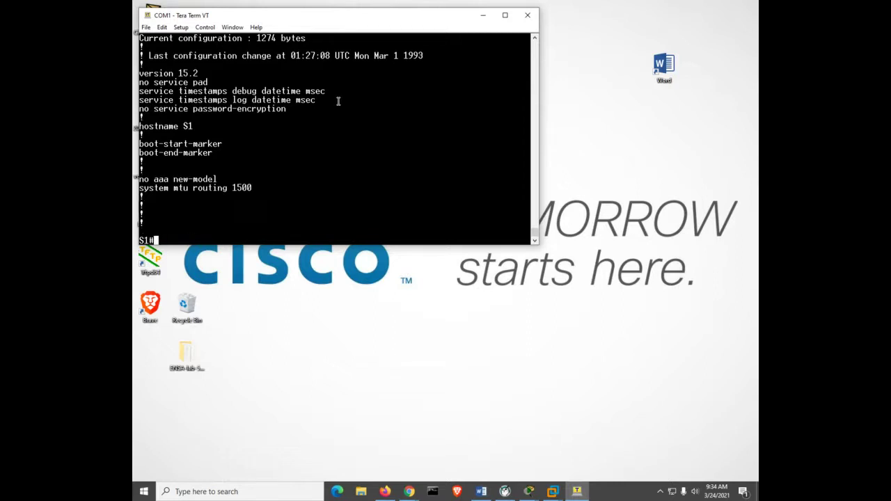
type("sho")
key("Tab")
type("star")
key("Tab")
key("Return")
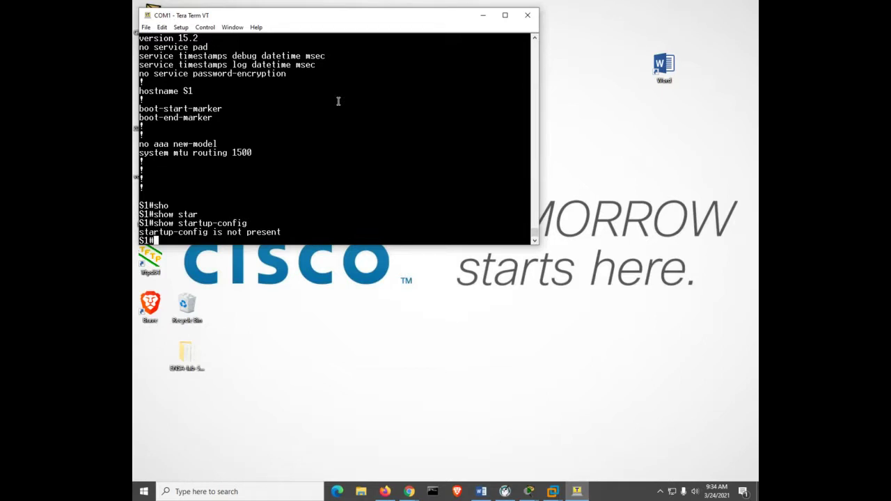
Step: Re-enter global configuration mode with configure terminal
type("conf")
key("Tab")
type("t")
key("Tab")
key("Return")
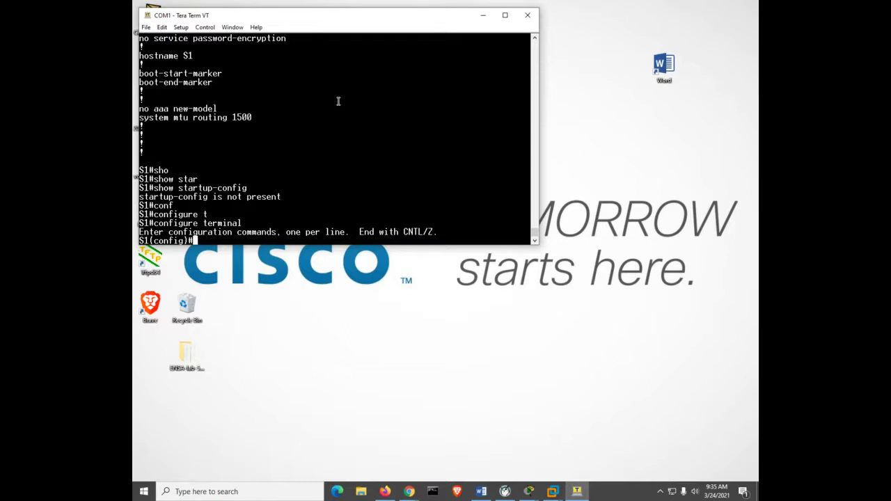
Step: Disable IP domain lookup with 'no ip domain lookup' and test it with the mistyped command 'mmmmm'
type("no ip do")
key("Tab")
type("lo")
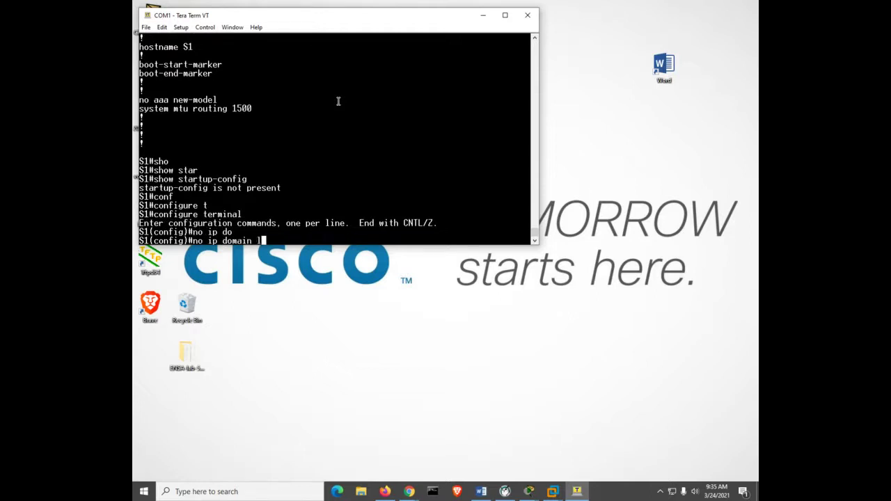
key("Tab")
key("Return")
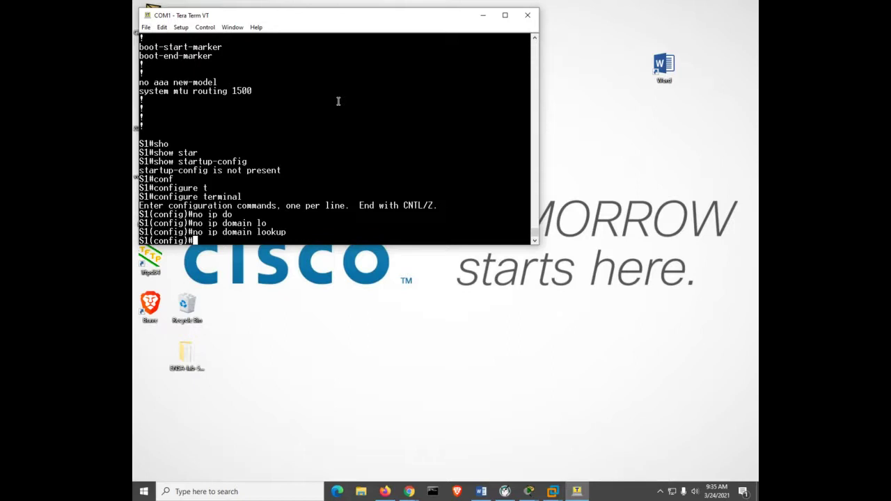
type("mmmmm")
key("Return")
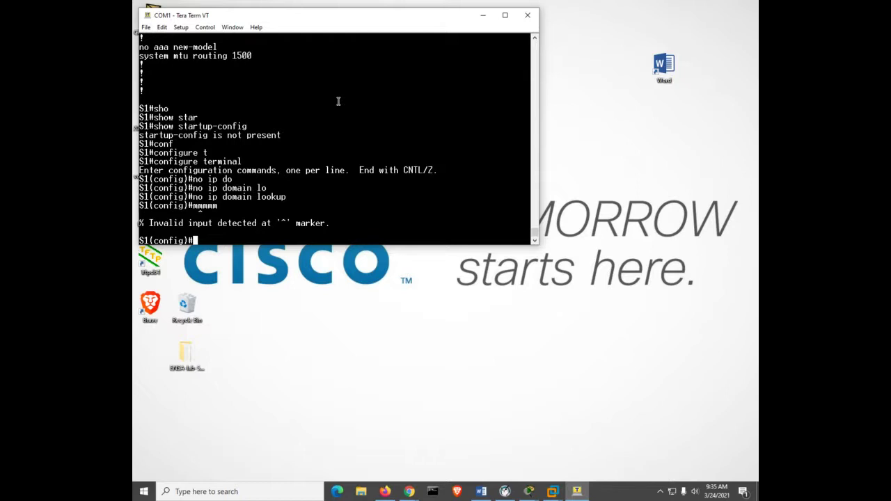
Step: Leave configuration mode with Ctrl+Z and re-enter global configuration mode with 'conf t'
type("en")
key("Return")
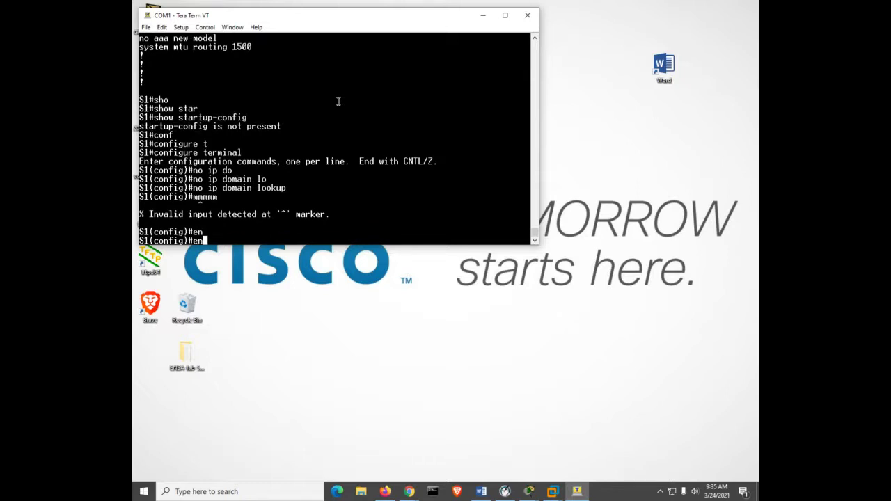
type("en")
key("ctrl+z")
type("conf")
key("Tab")
type("t")
key("Tab")
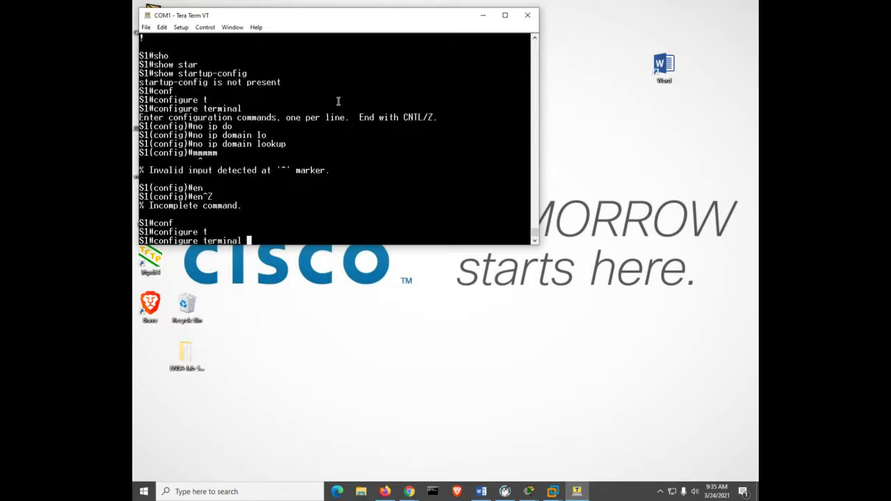
key("Return")
type("en")
key("Tab")
Step: Set the privileged-mode enable secret on S1
type("a")
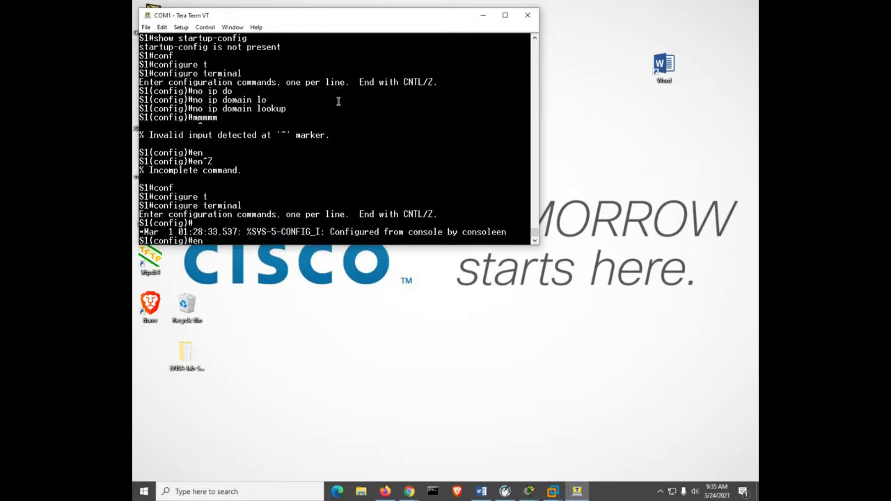
key("Tab")
type("se")
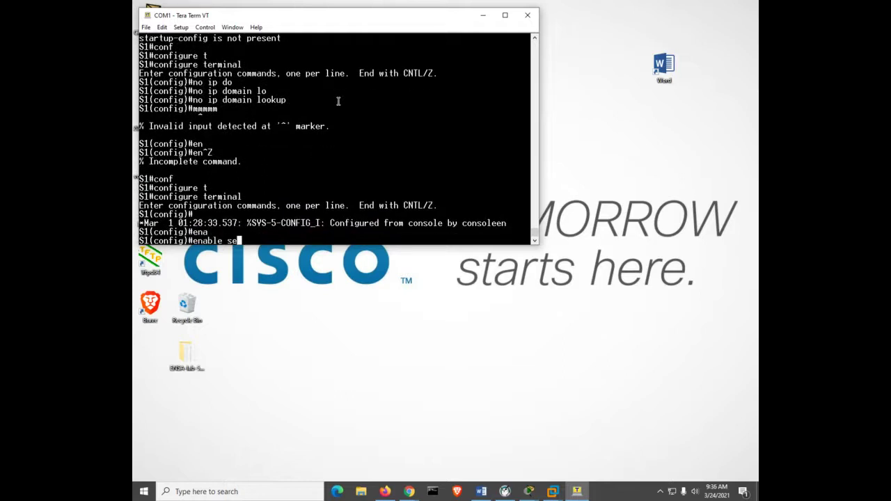
key("Tab")
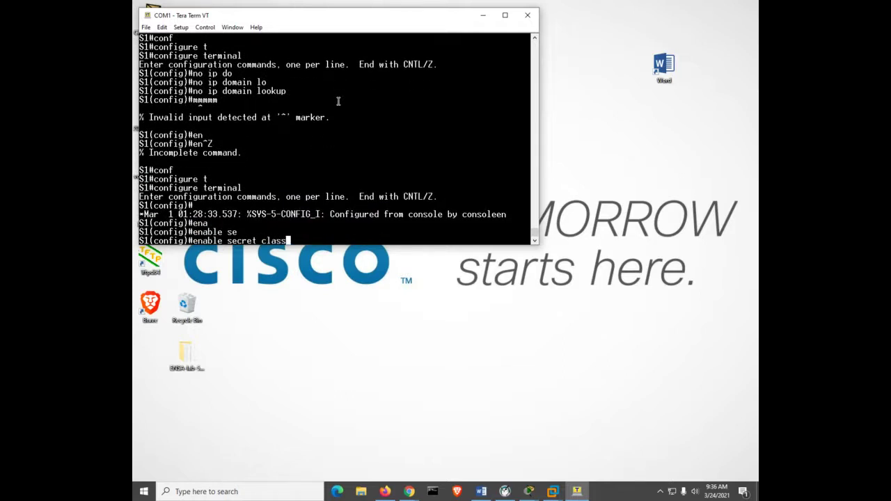
key("Return")
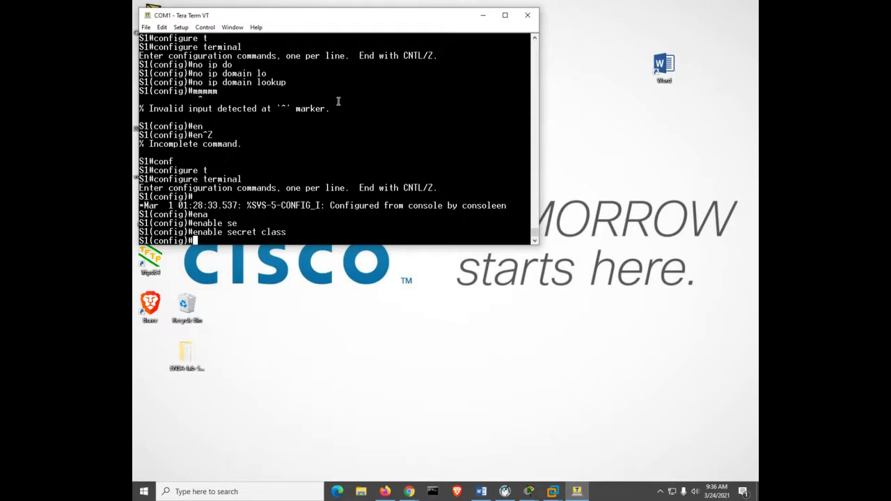
Step: Give console line 0 a password with login required, then exit configuration mode
type("line con 0")
key("Return")
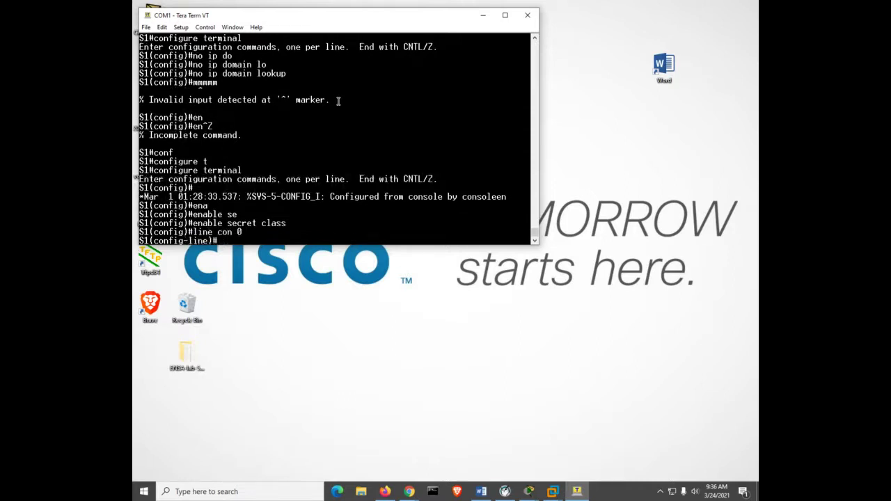
type("pas")
key("Tab")
key("Return")
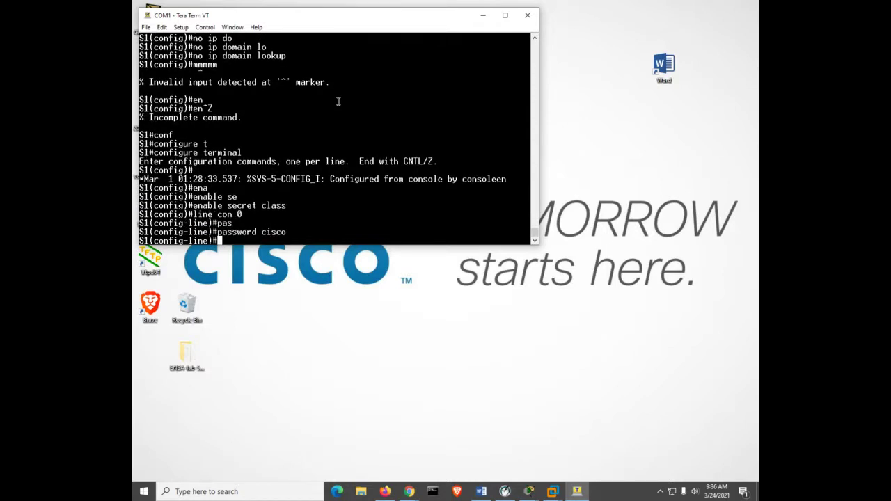
type("logi")
type("n")
key("Return")
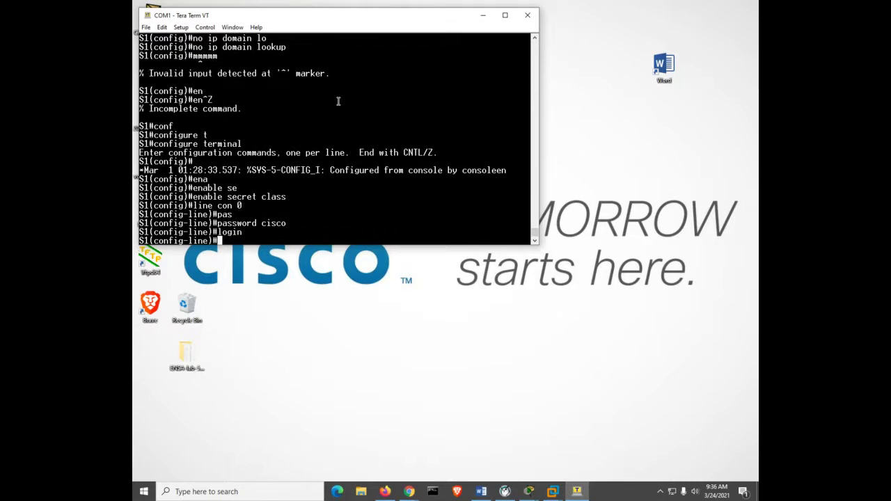
key("ctrl+z")
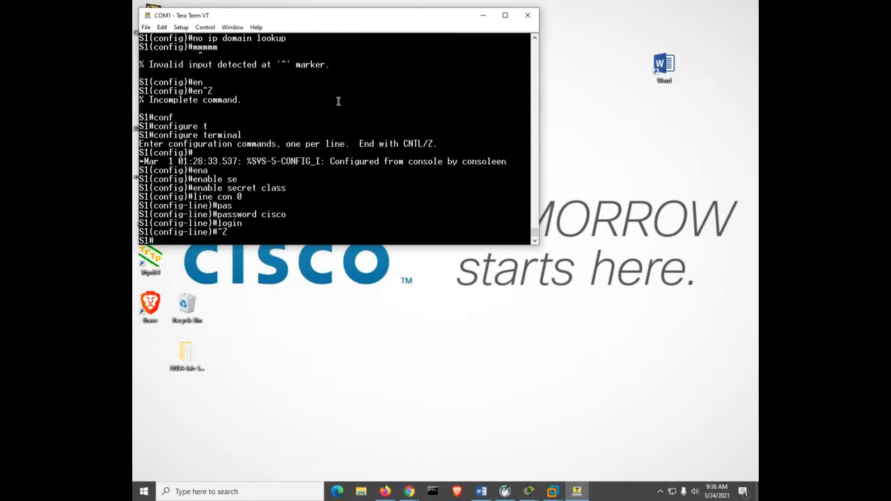
Step: Log out of the console, then log back in with the console password and enable secret to reach S1#
type("exit")
key("Return")
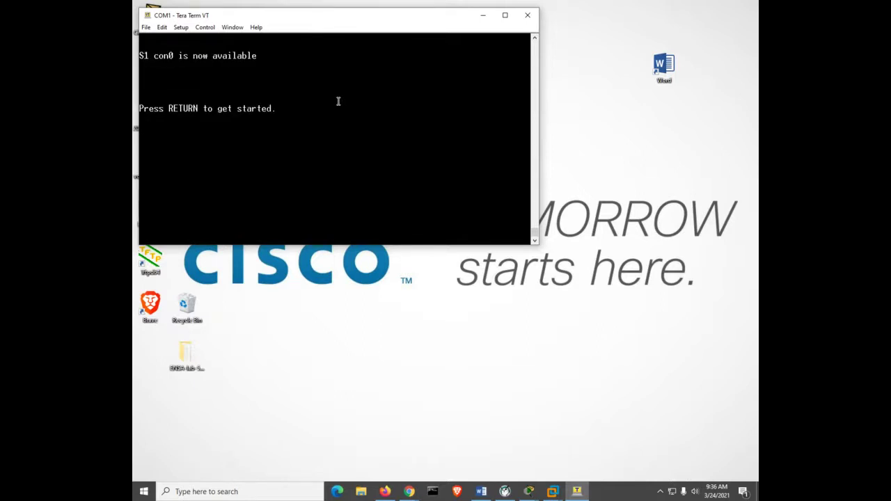
key("Return")
key("Return")
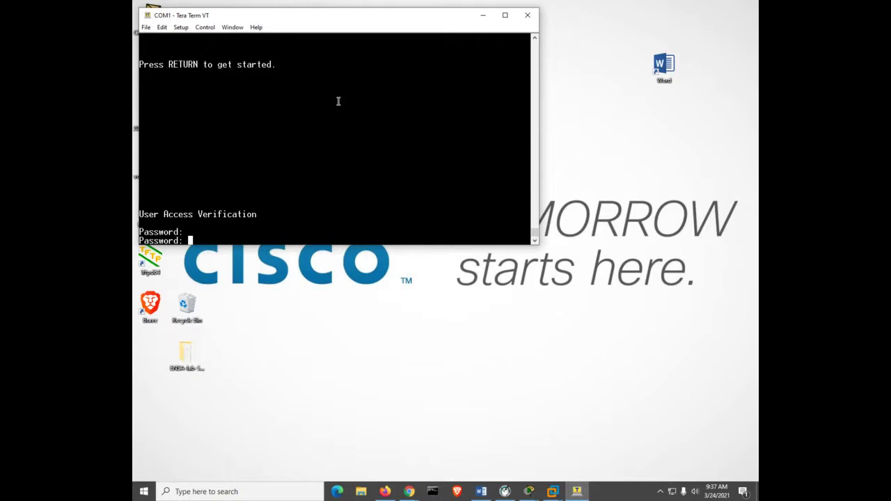
key("Return")
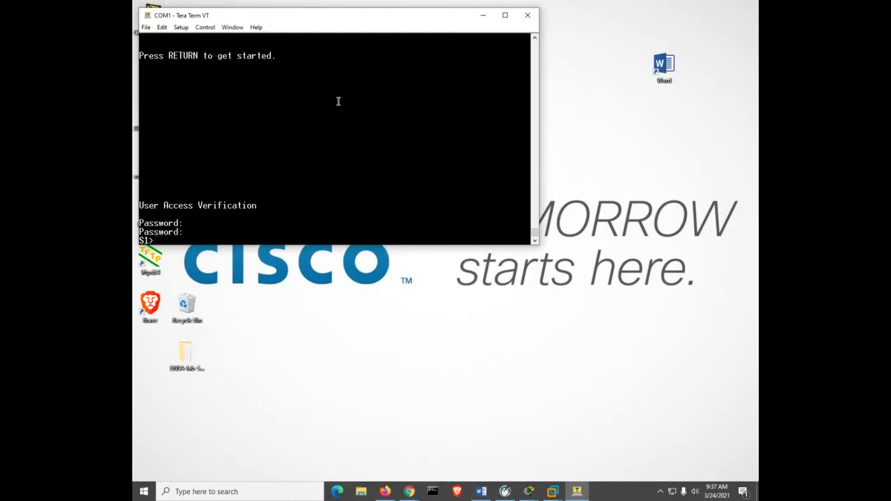
type("en")
key("Tab")
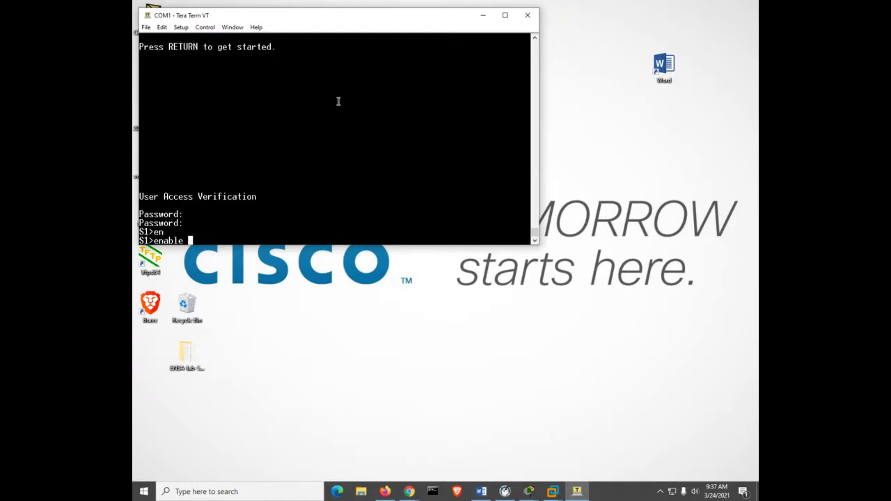
key("Return")
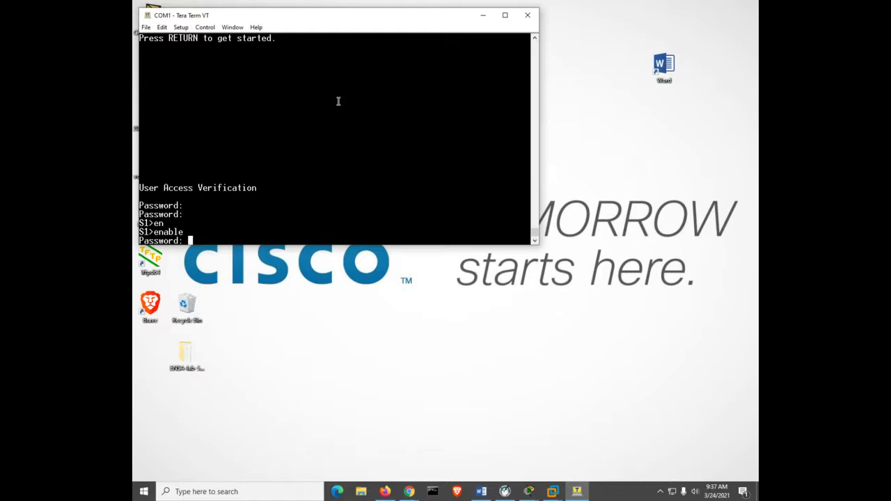
key("Return")
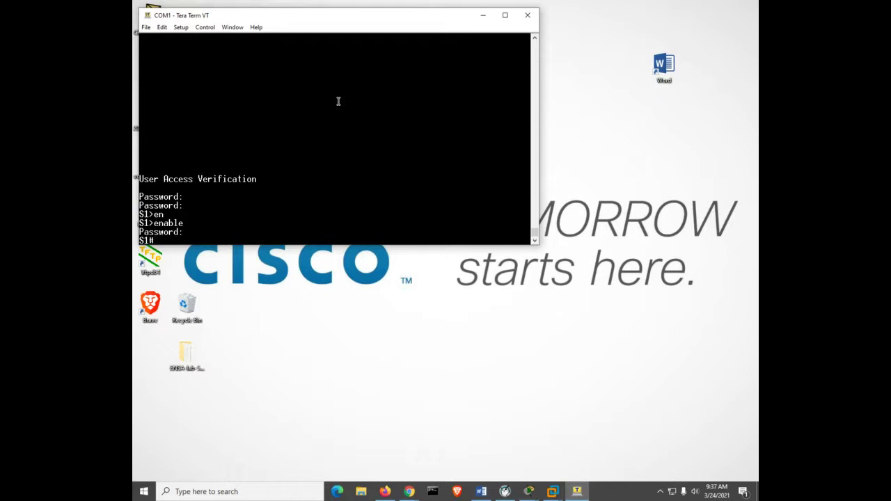
Step: Log out and back in, retrying the console password, then enter privileged mode with the enable secret
type("exit")
key("Return")
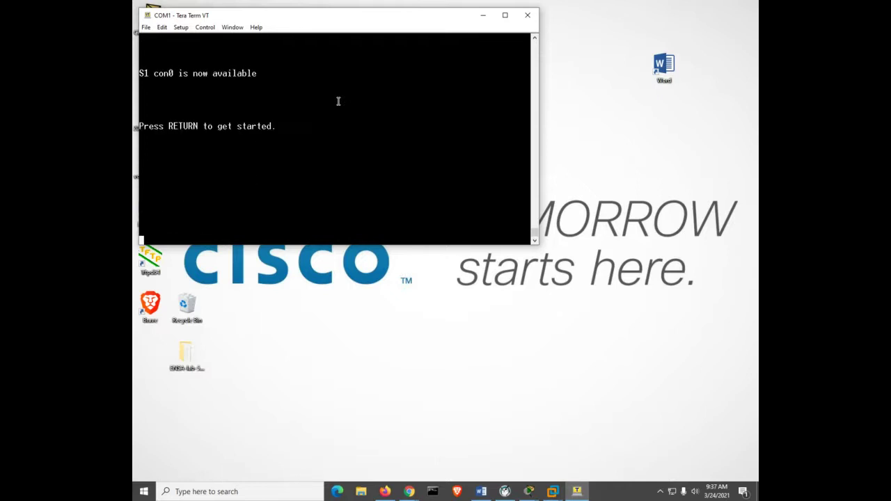
key("Return")
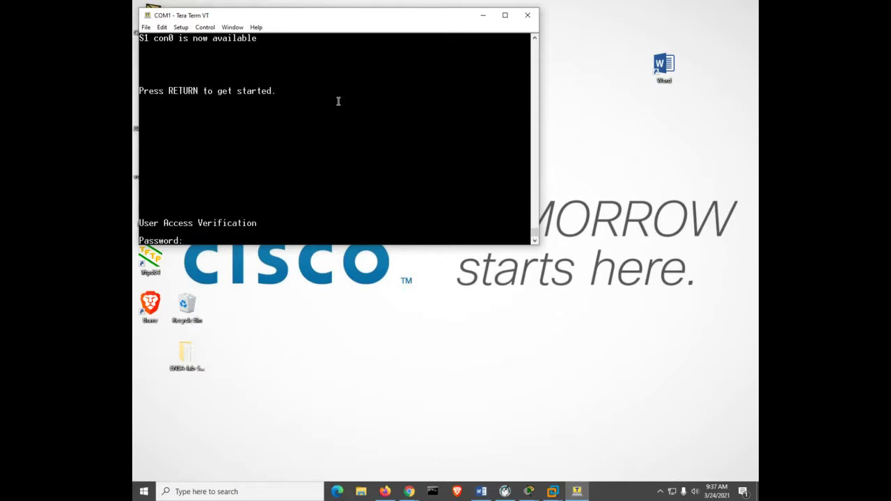
key("Return")
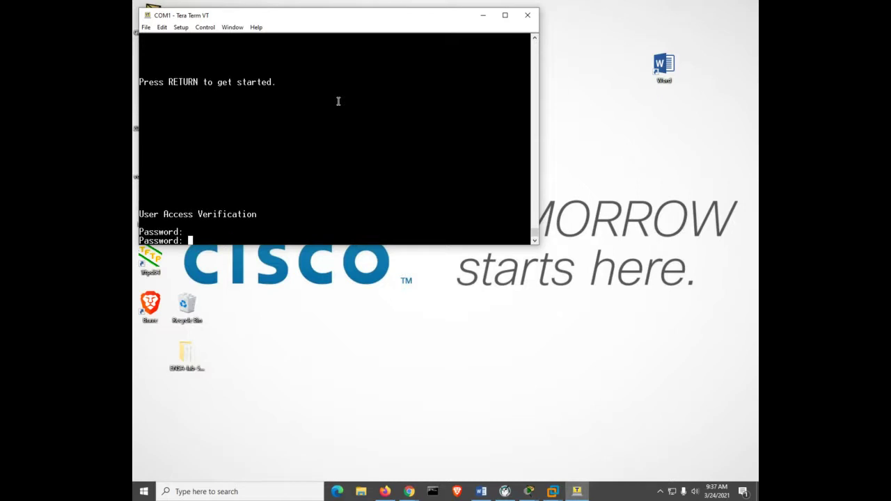
key("Return")
key("Return")
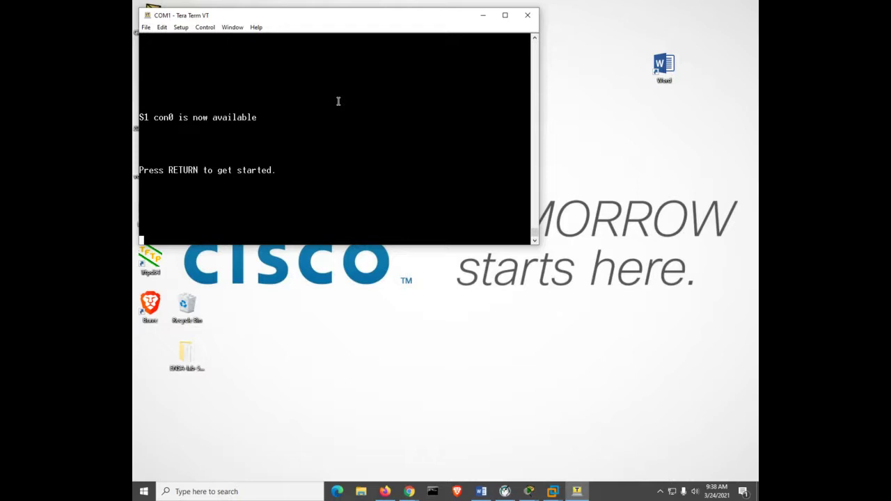
key("Return")
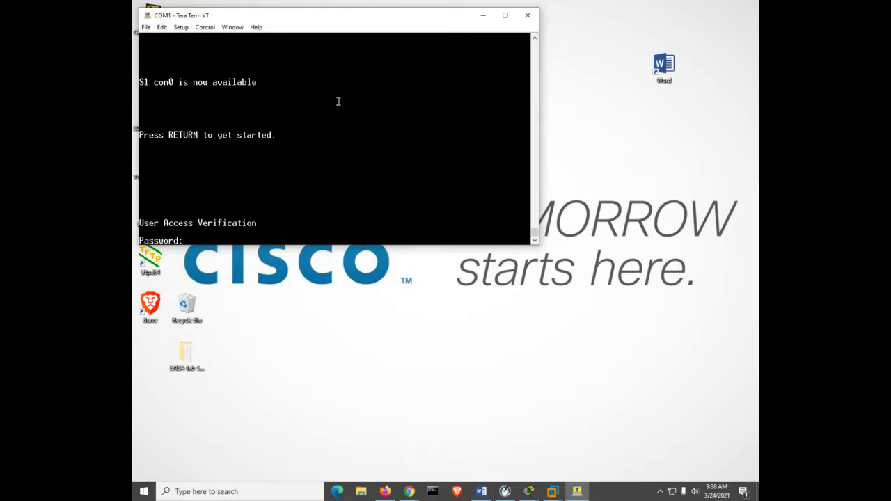
key("Return")
type("en")
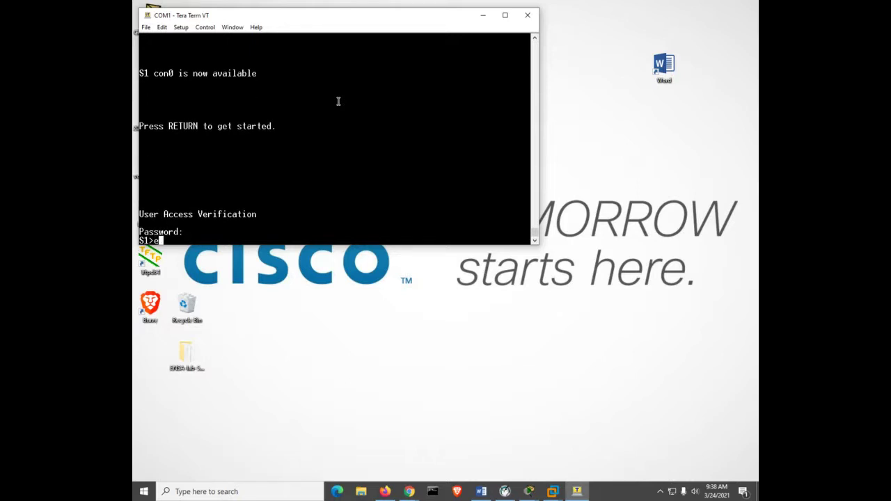
key("Tab")
key("Return")
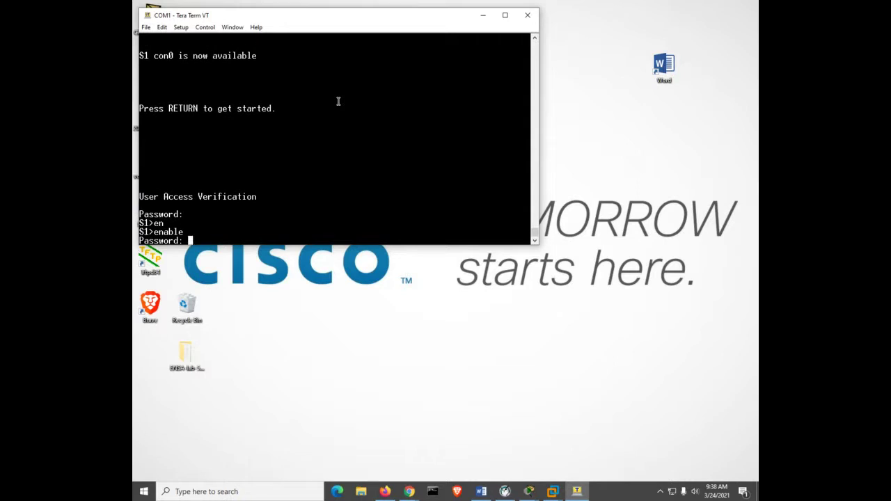
key("Return")
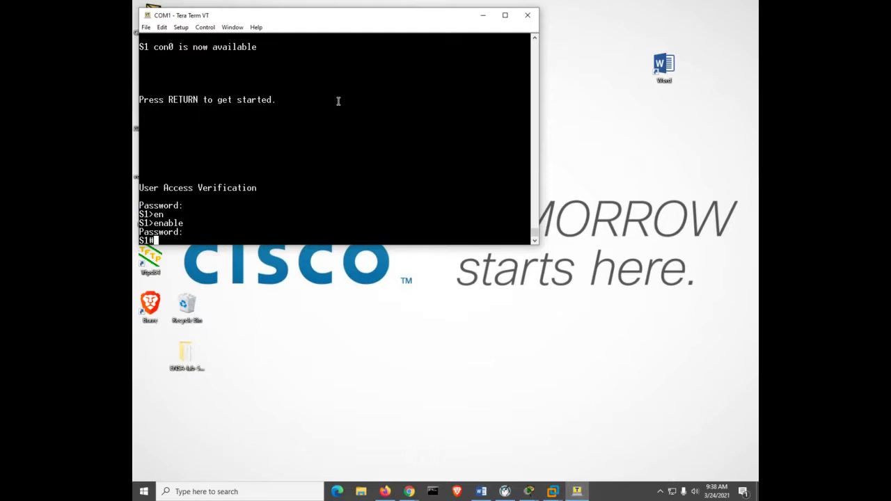
Step: After a rejected banner command at S1#, enter global configuration mode with 'conf t'
type("ban")
key("Tab")
type("n")
key("Tab")
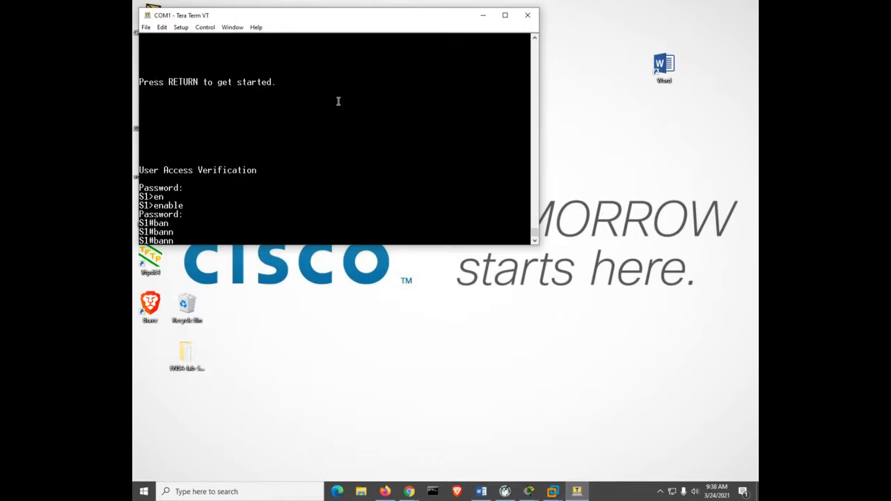
key("Return")
key("Return")
key("Return")
type("conf")
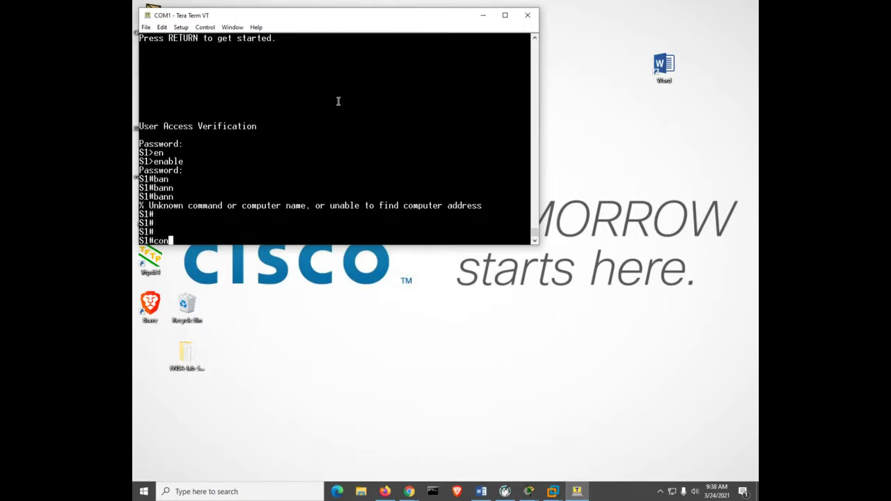
key("Tab")
type("t")
key("Tab")
key("Return")
Step: Configure the MOTD banner '# Warning Will robinson #'
type("ban")
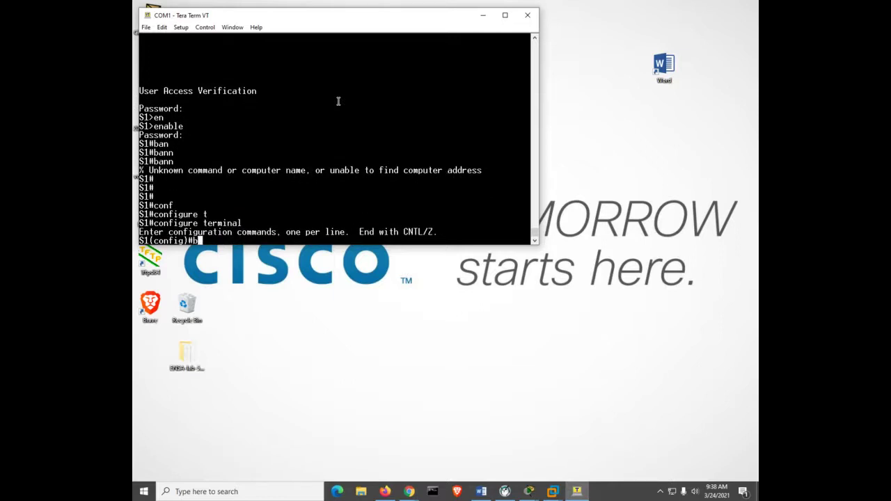
key("Tab")
type("m")
key("Tab")
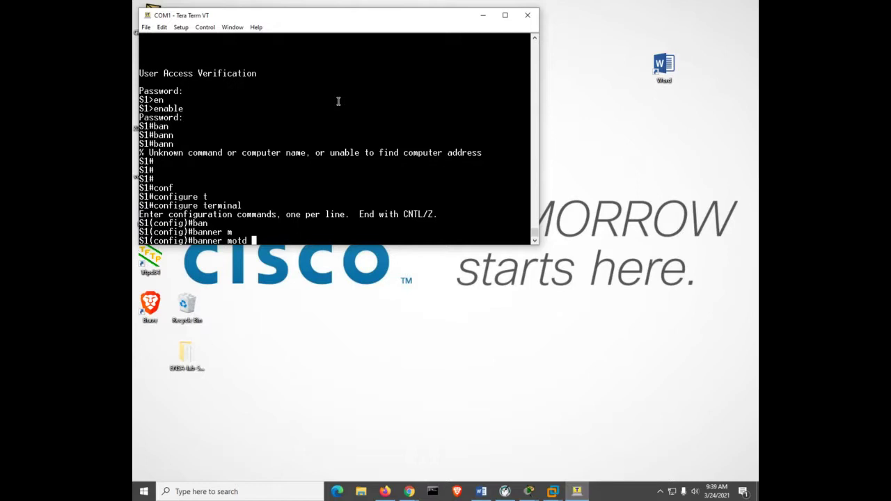
type("# Warning Will robinson")
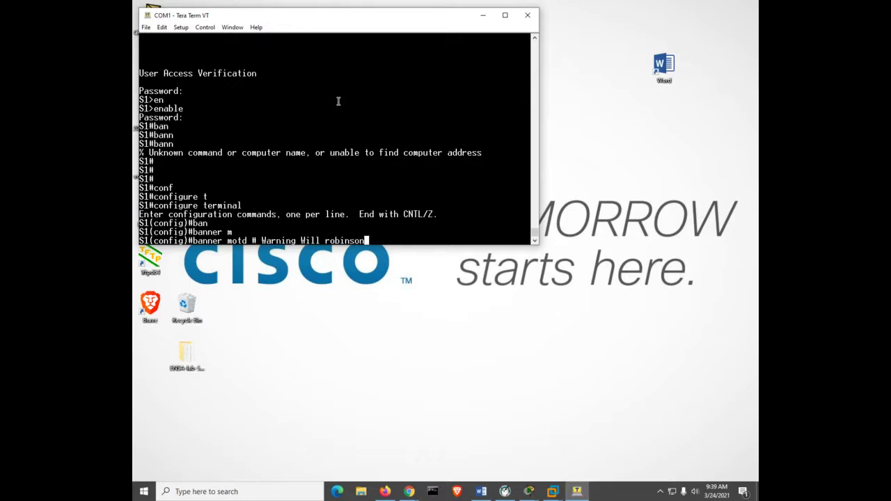
type(" #")
key("Return")
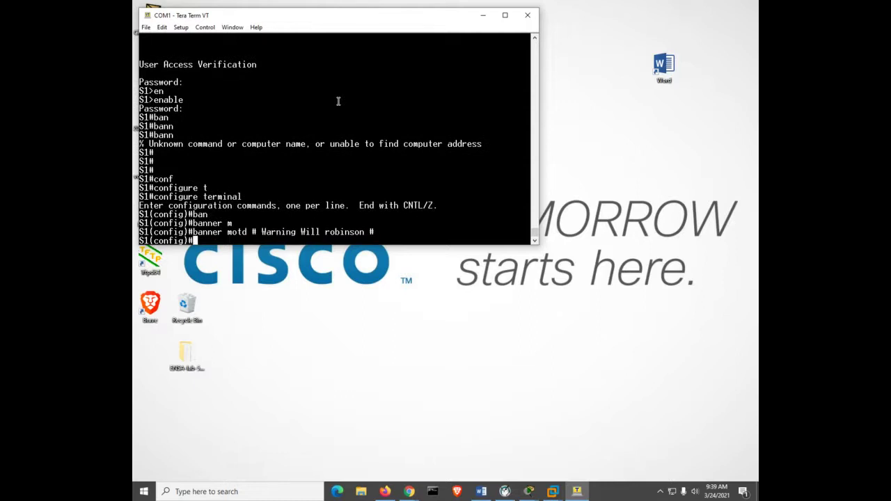
Step: Log out and start a new login to view the Warning Will robinson banner, retrying the console password
key("ctrl+z")
type("exit")
key("Return")
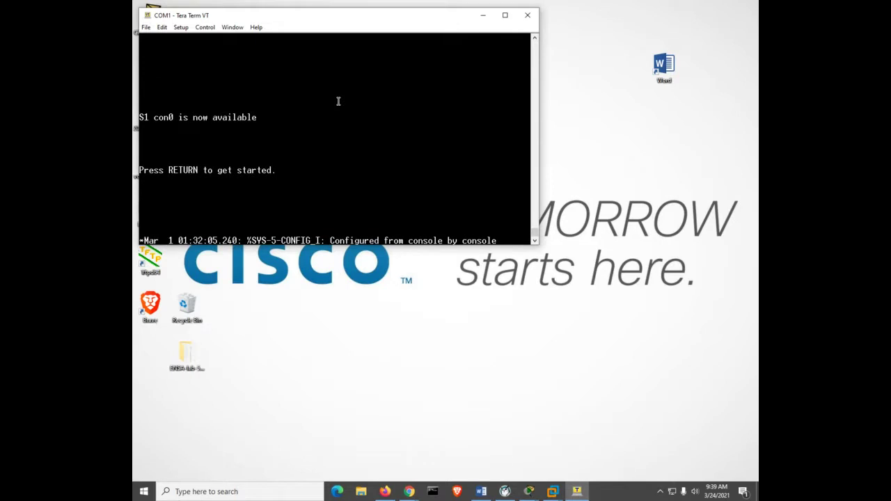
key("Return")
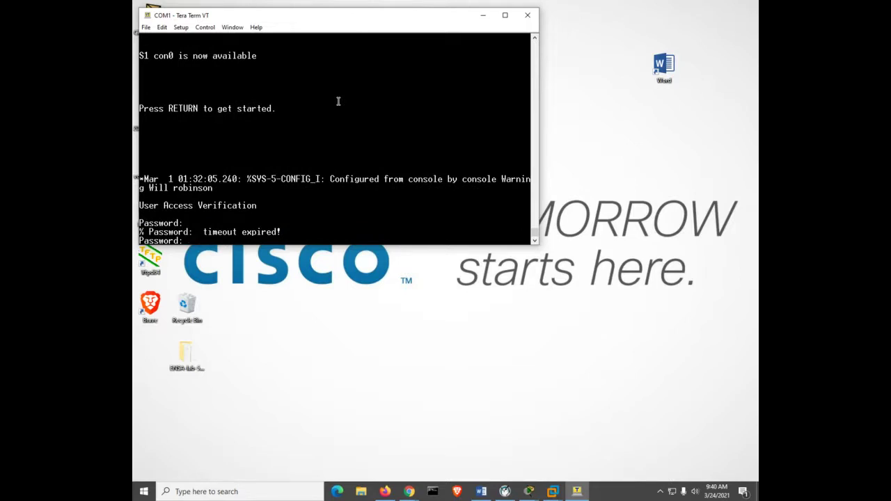
key("Return")
key("Return")
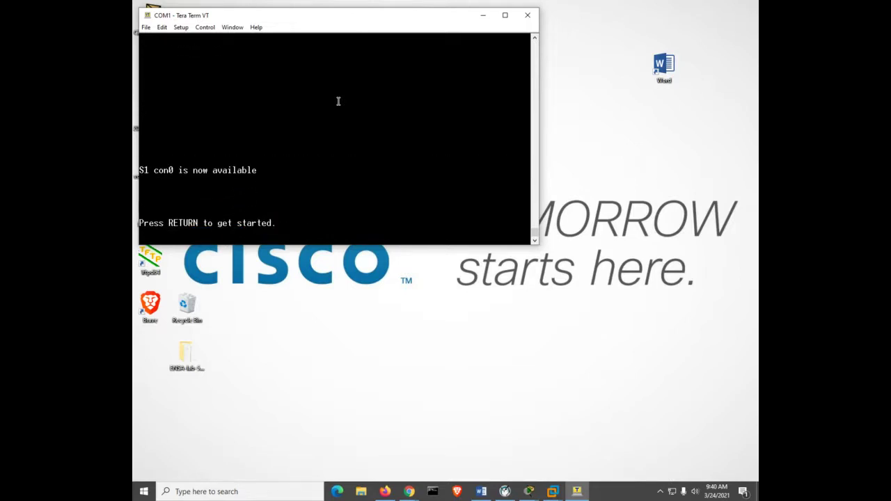
key("Return")
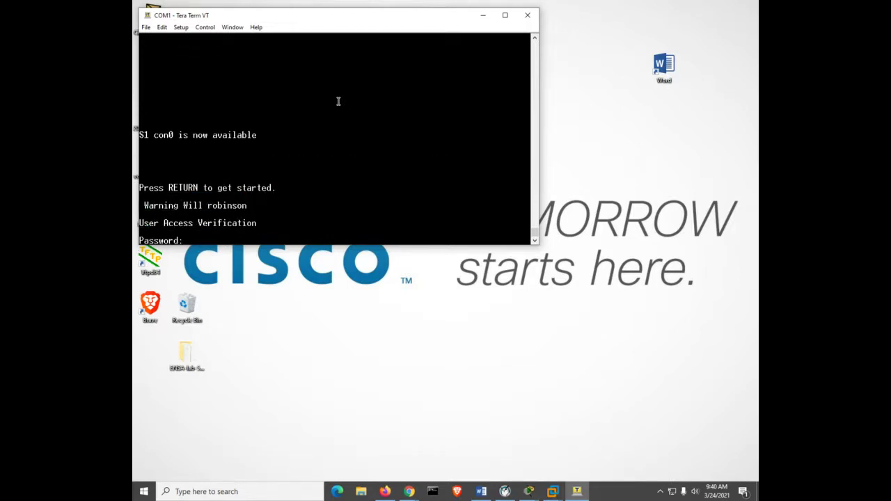
Step: Enter privileged mode with the enable secret, then return to global configuration mode with 'conf t'
key("Return")
type("e")
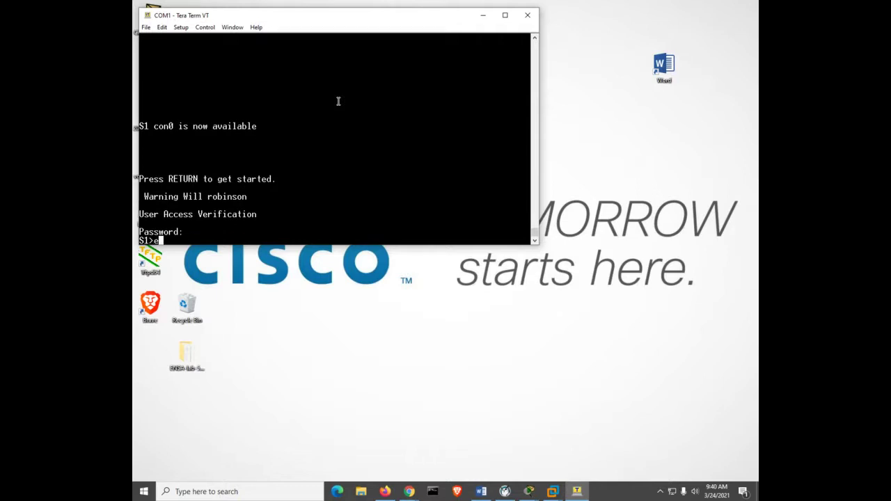
type("n")
key("Tab")
key("Return")
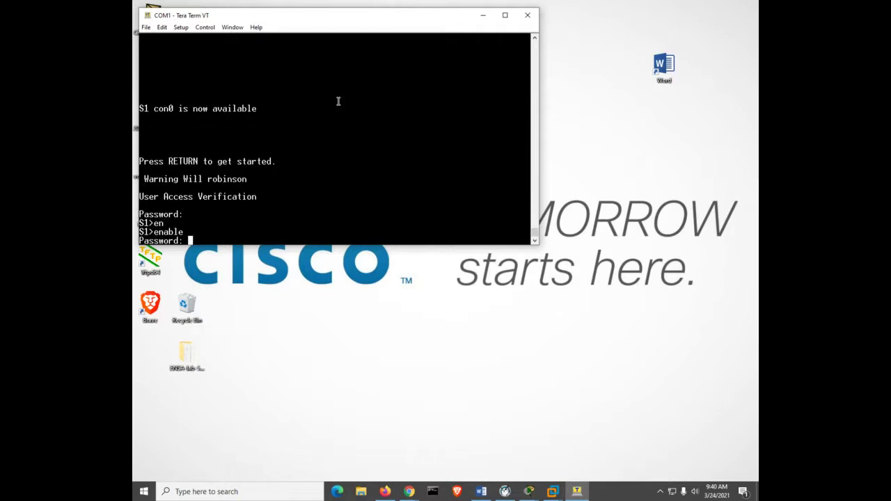
key("Return")
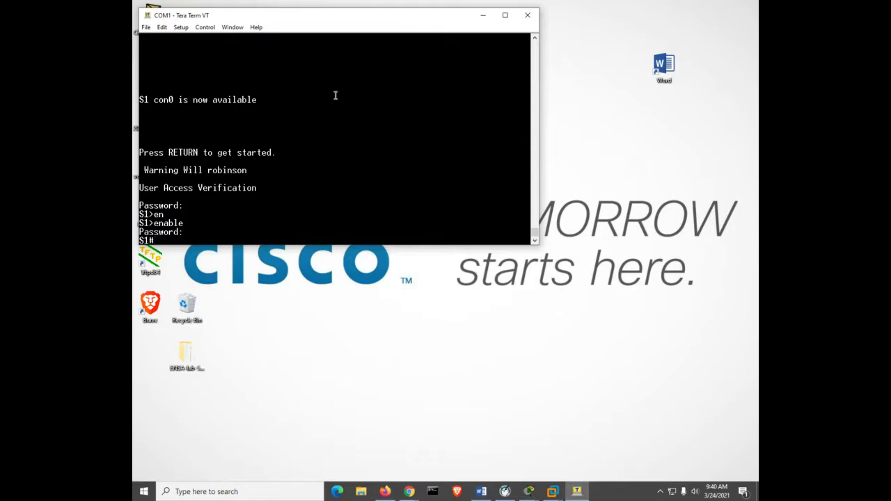
type("conf")
key("Tab")
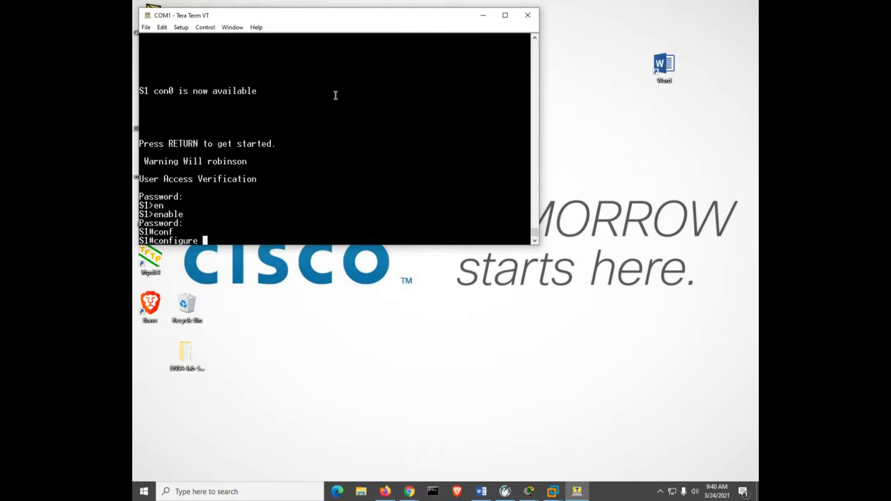
type("t")
key("Tab")
key("Return")
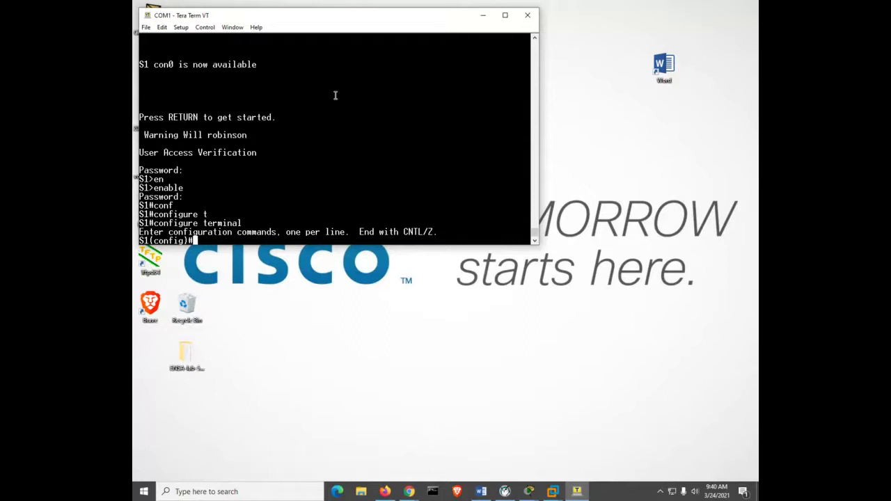
Step: Try 'copy run start' in config mode, where it is rejected, then return to the S1# prompt
type("copy run start")
key("Return")
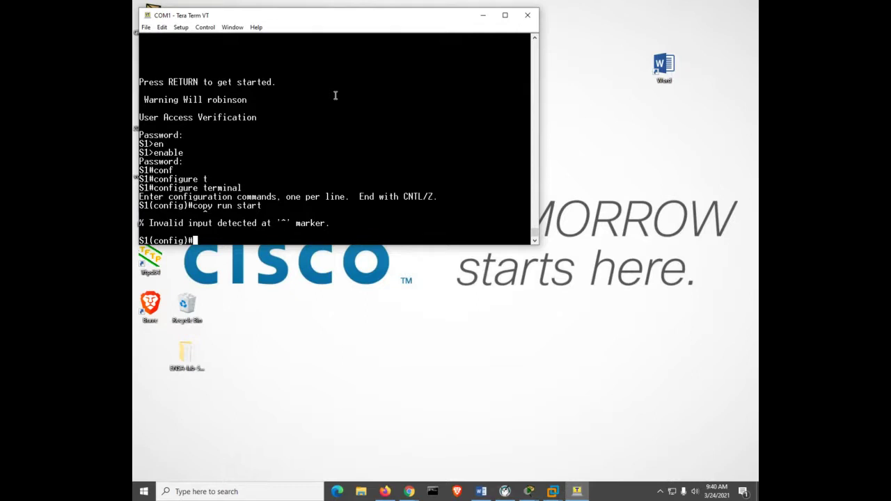
key("ctrl+z")
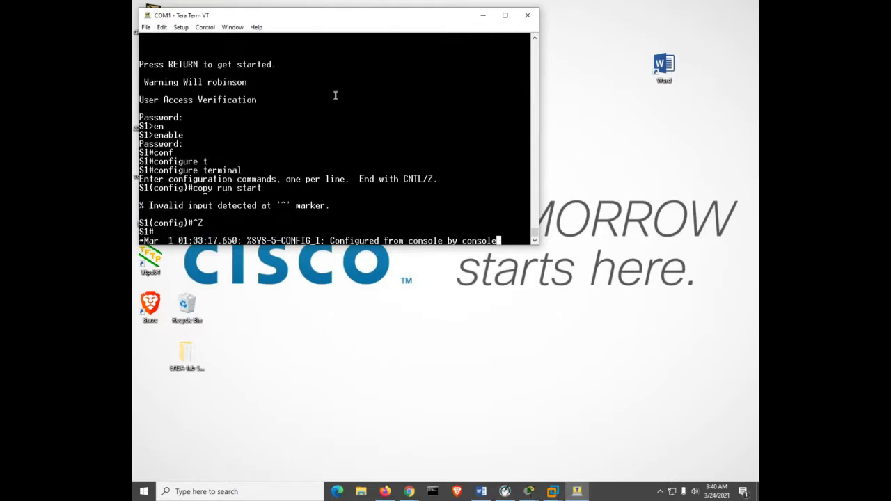
key("Return")
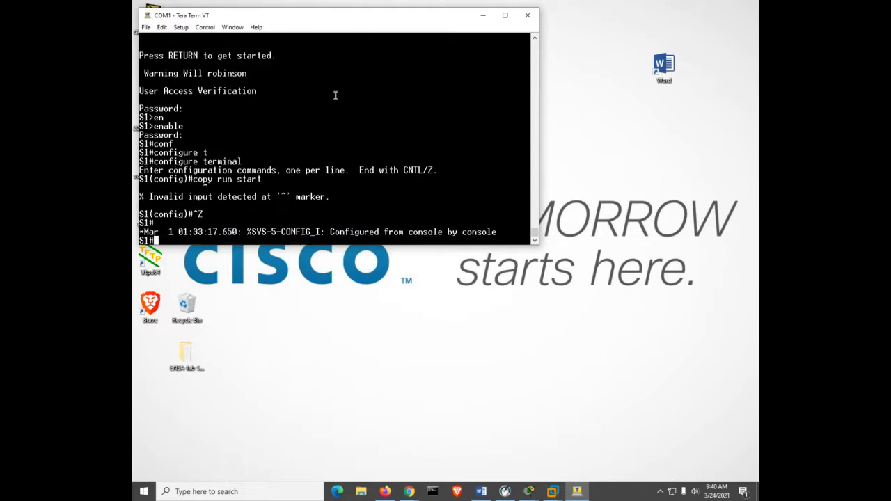
key("Return")
key("Return")
key("Return")
key("Return")
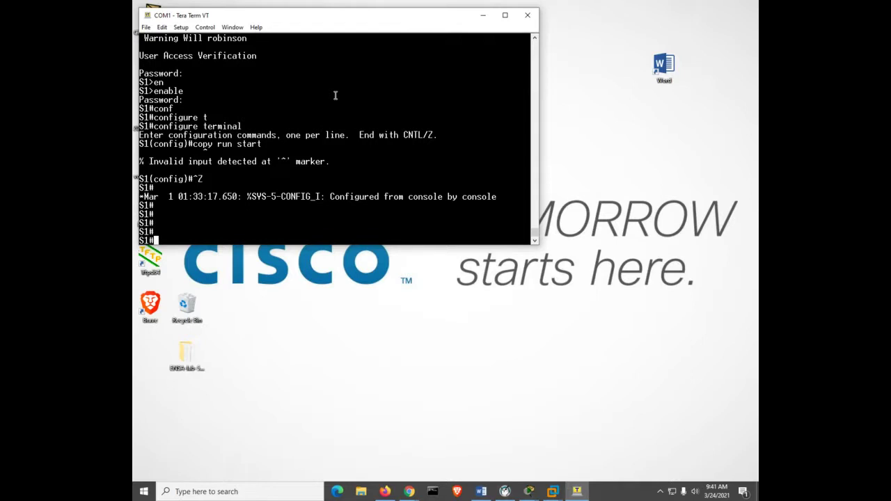
Step: Save the running configuration to startup-config with 'copy run start', accepting the default destination filename
type("copy run")
key("Tab")
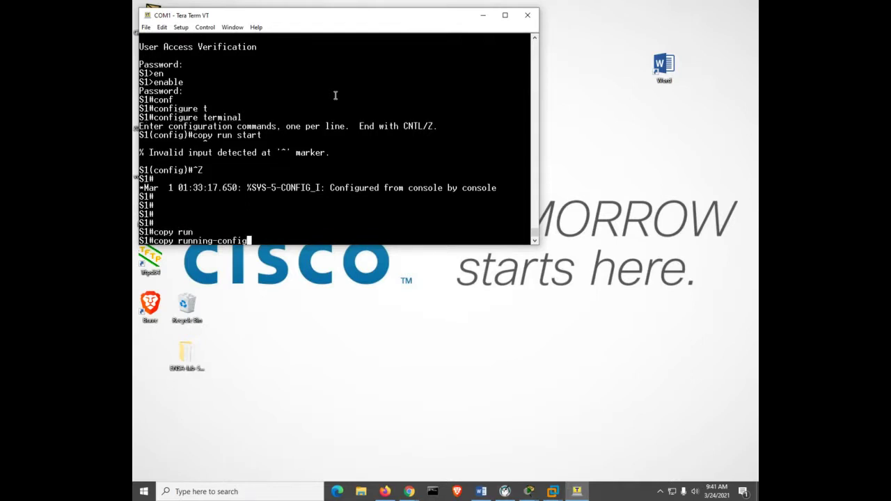
type("star")
key("Tab")
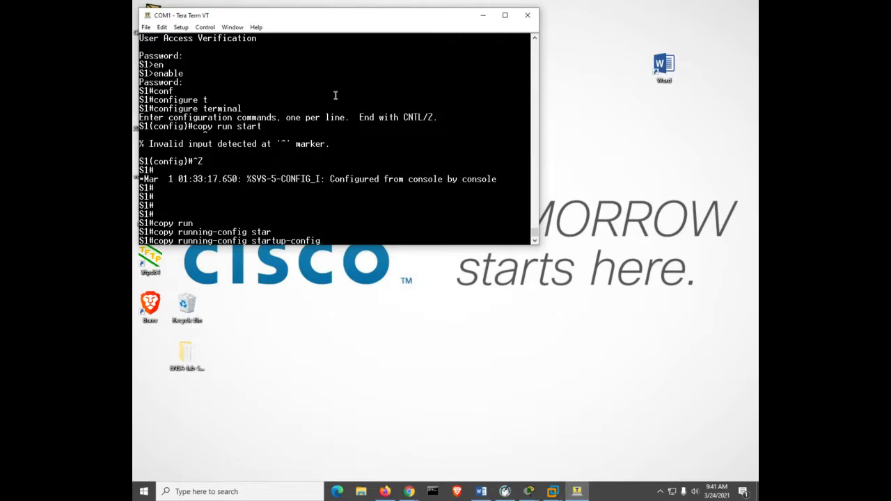
key("Return")
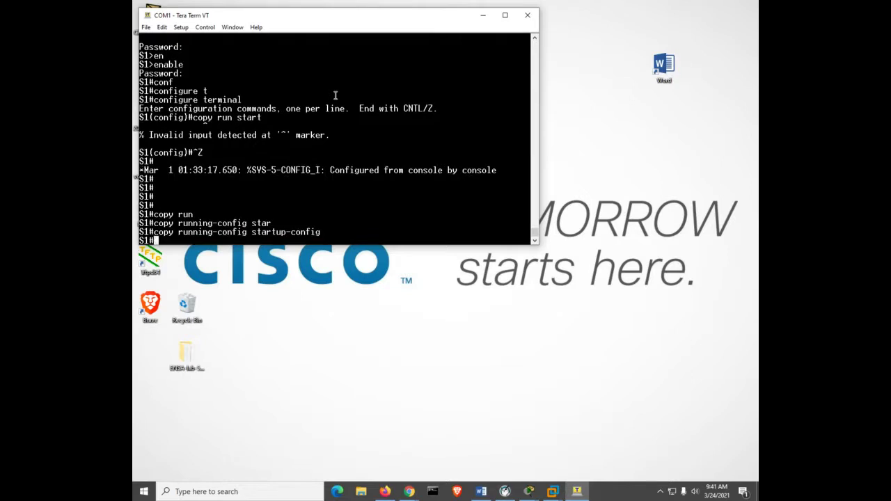
type("copy run start")
key("Return")
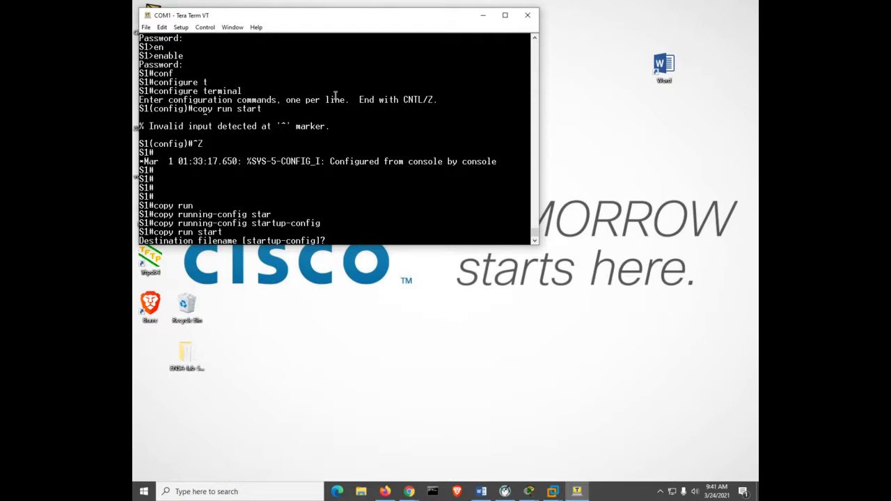
key("Return")
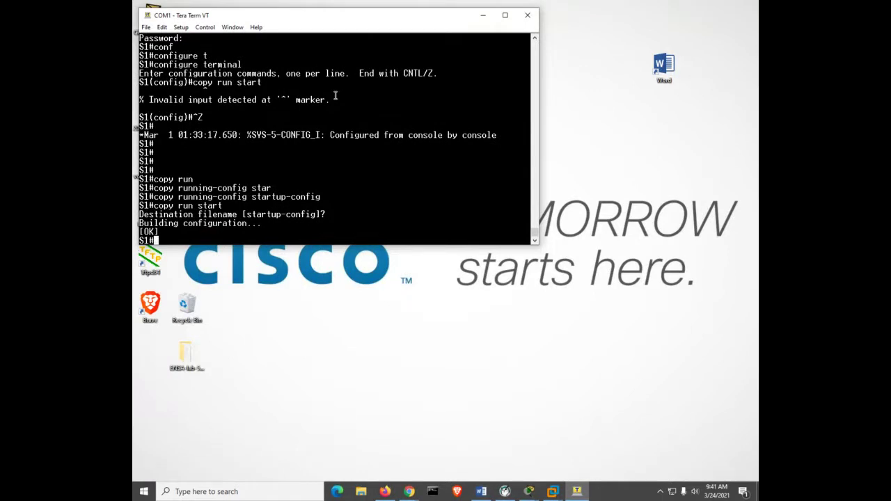
Step: List S1's running configuration with 'sh run', paging through it to check the passwords and banner
type("sh run")
key("Tab")
key("Return")
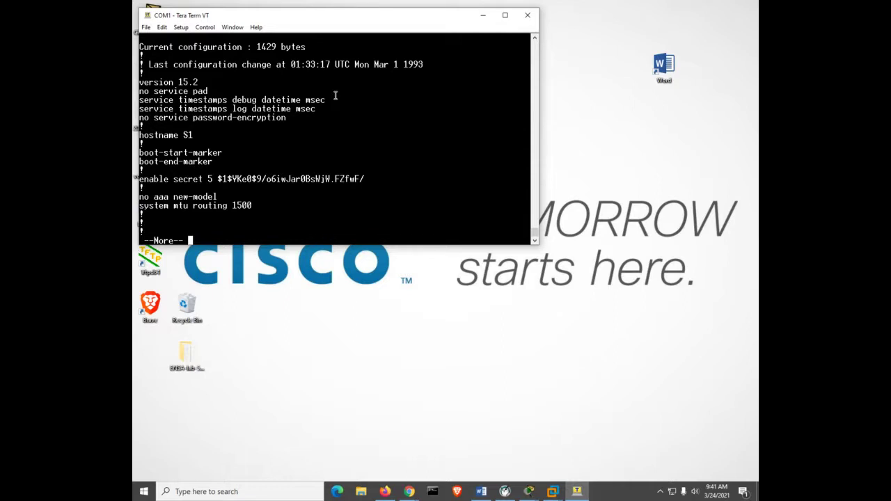
key("space")
key("space")
key("space")
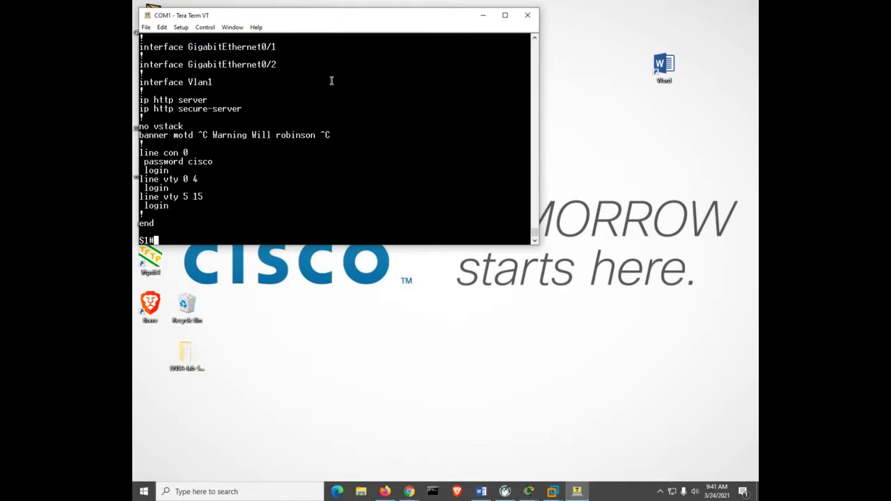
type("sh")
key("Tab")
Step: Run 'show startup-config' and page through the saved configuration to its end
type("star")
key("Tab")
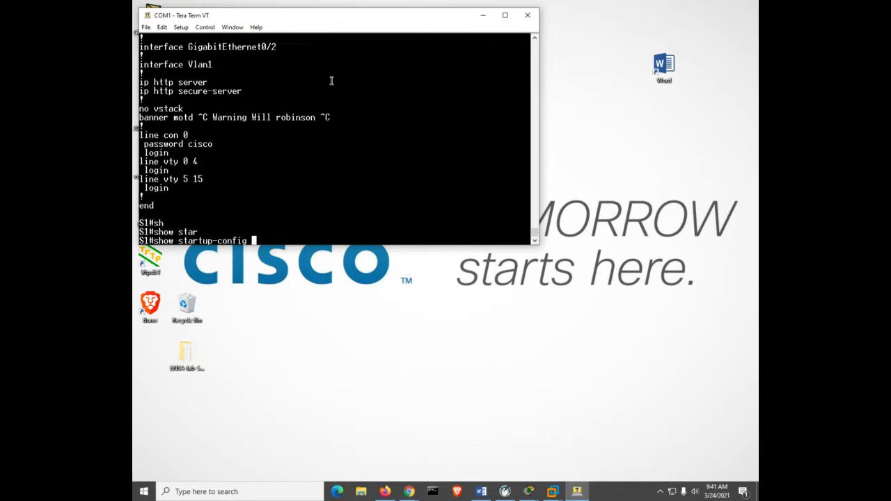
key("Return")
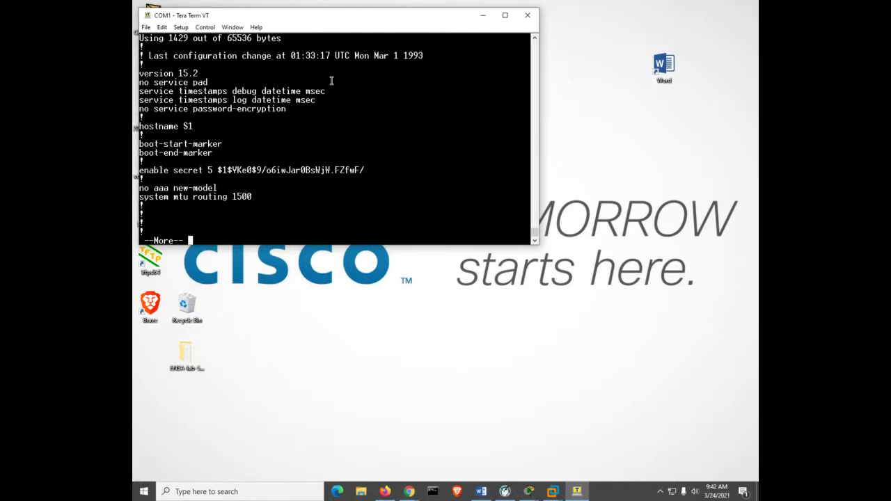
key("space")
key("space")
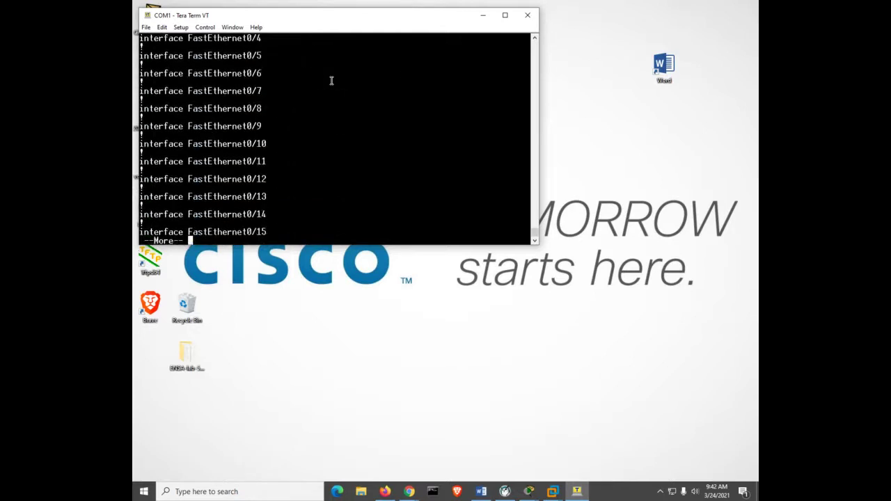
key("space")
key("space")
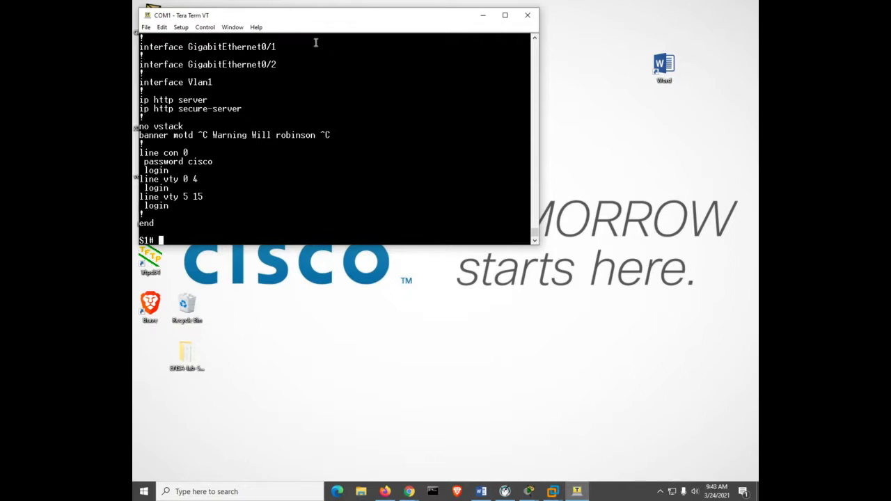
Step: Run 'show version' and page on to the WS-C2960+24TC-L hardware and interface details
type("sh")
key("Tab")
type("ver")
key("Tab")
key("Return")
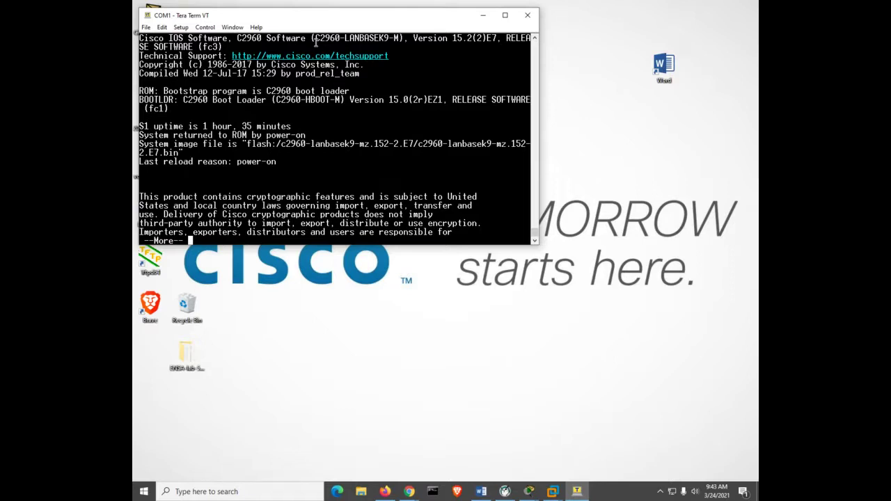
key("space")
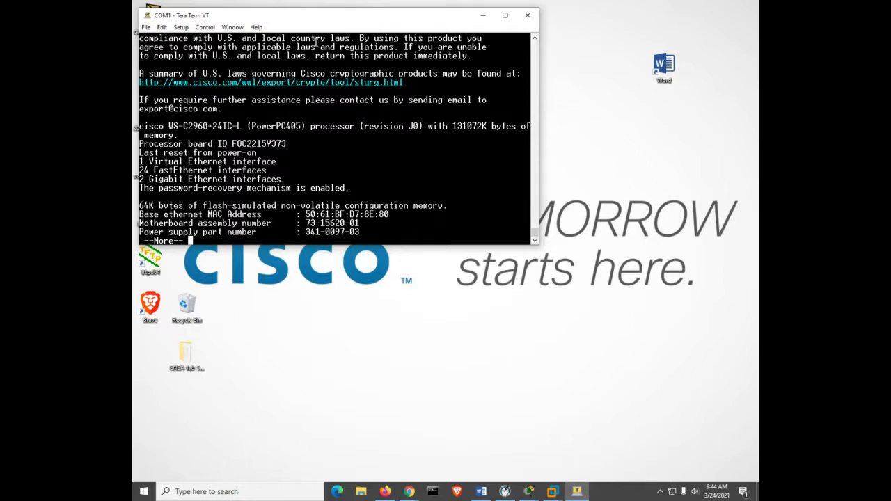
Step: Page through the rest of the version report, then enter 'sh ip int b' at the S1# prompt
key("space")
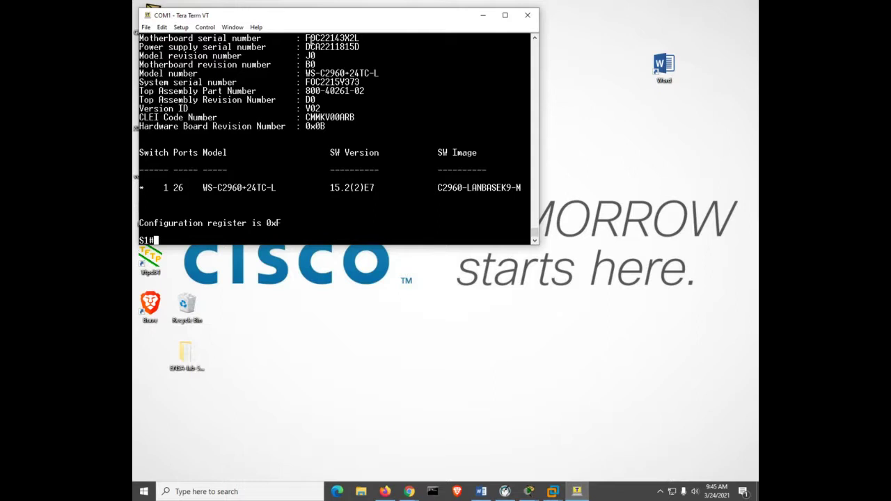
type("sh ip int b")
Step: List S1's interface brief twice (Vlan1, Fa0/1, Fa0/6 up), then minimize Tera Term to the desktop
key("Return")
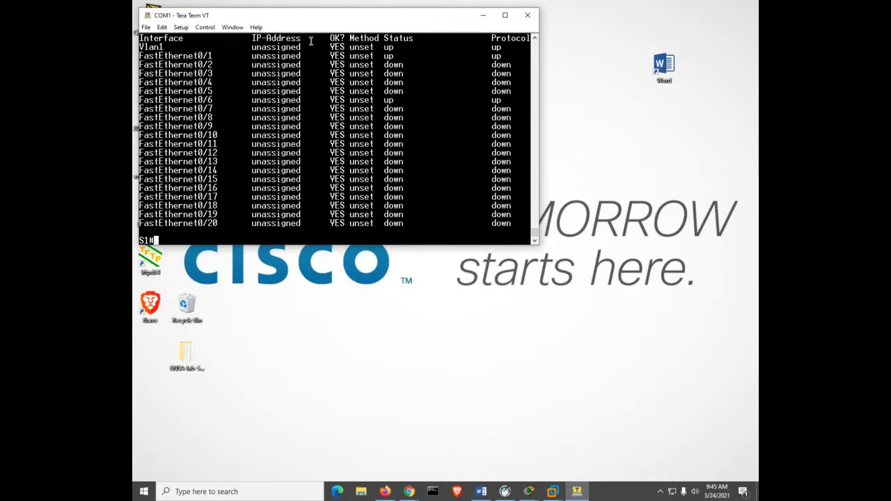
type("sh")
key("Tab")
type("ip int")
key("Tab")
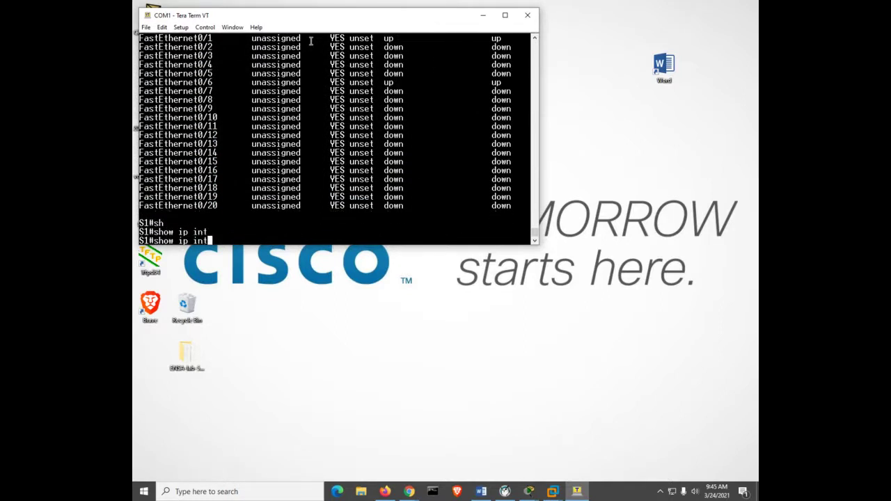
type("br")
key("Tab")
key("Return")
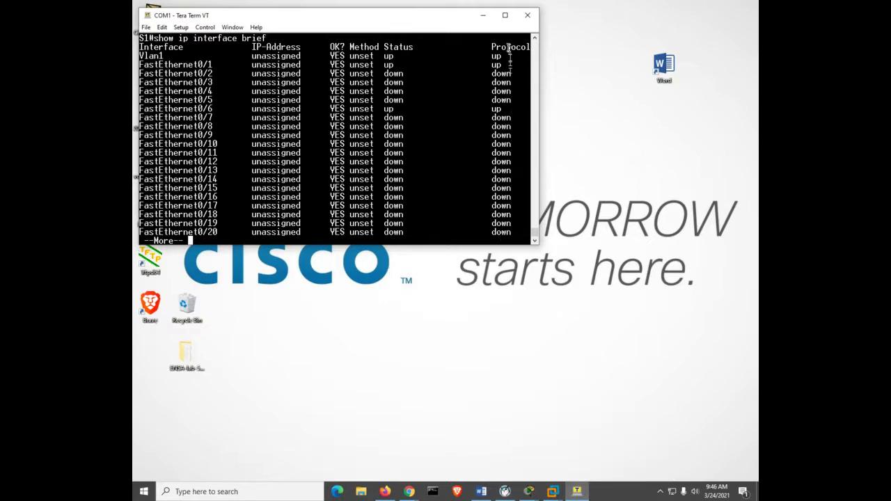
left_click(483, 15)
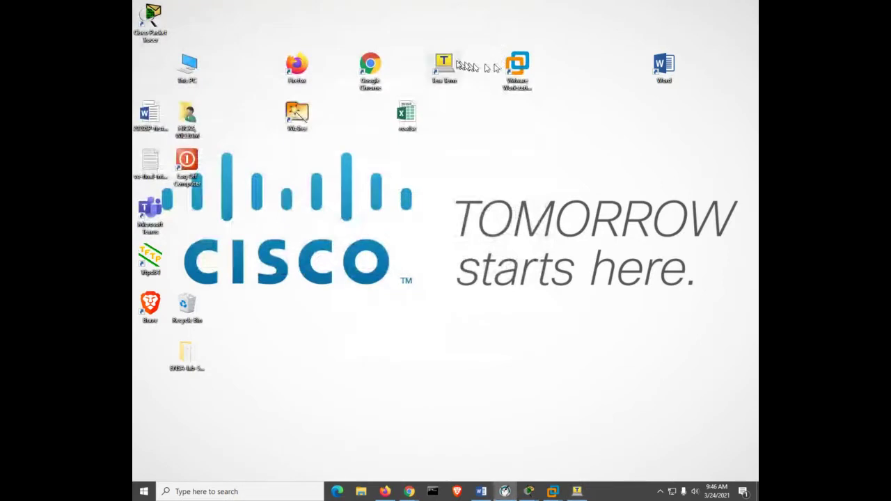
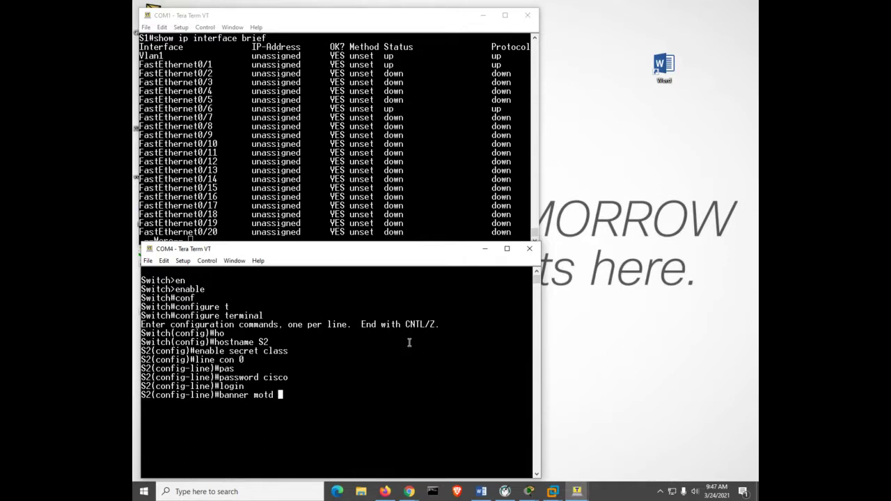
Step: Set S2's MOTD banner to 'get out of here you!' and save the configuration with wr
type("# get out of here you")
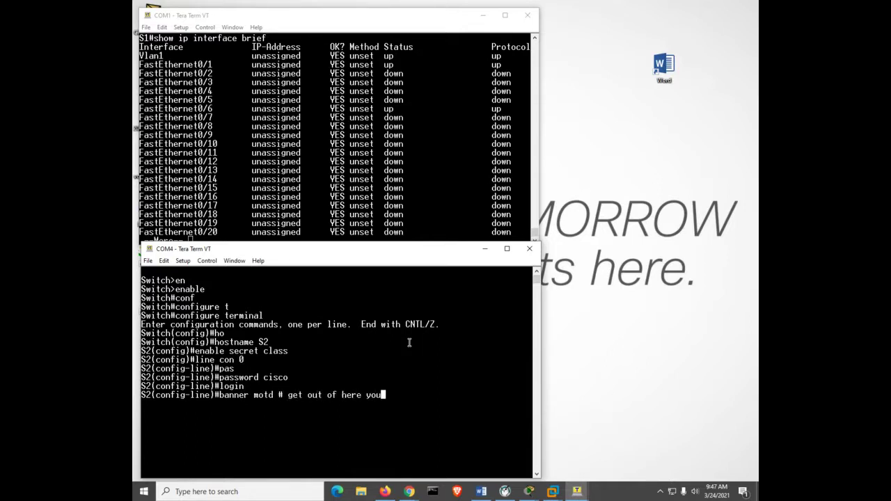
type("!  #")
key("Return")
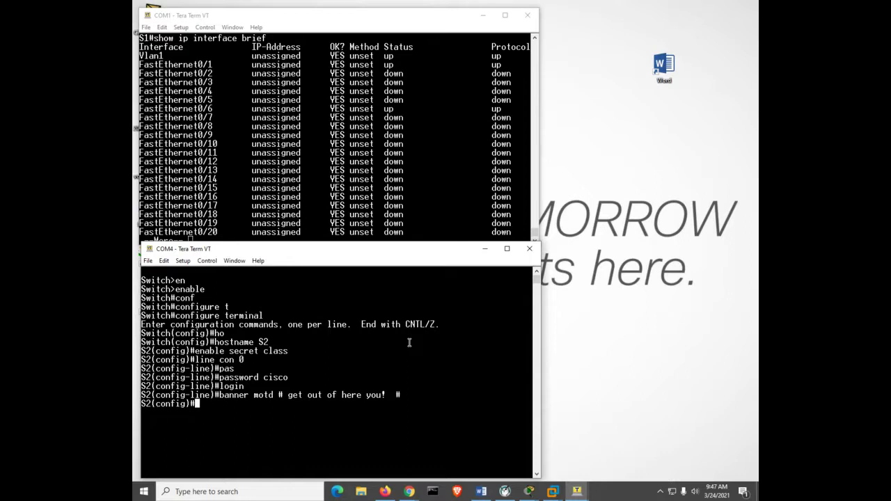
key("ctrl+z")
type("wr")
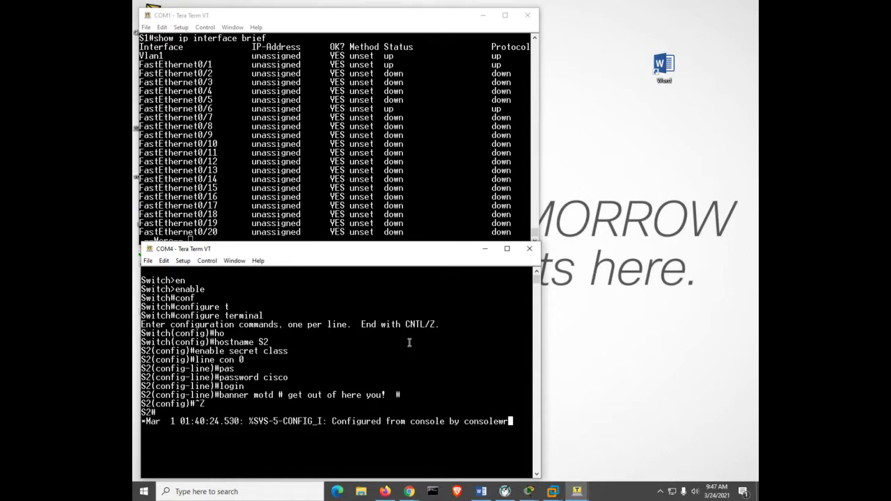
key("Return")
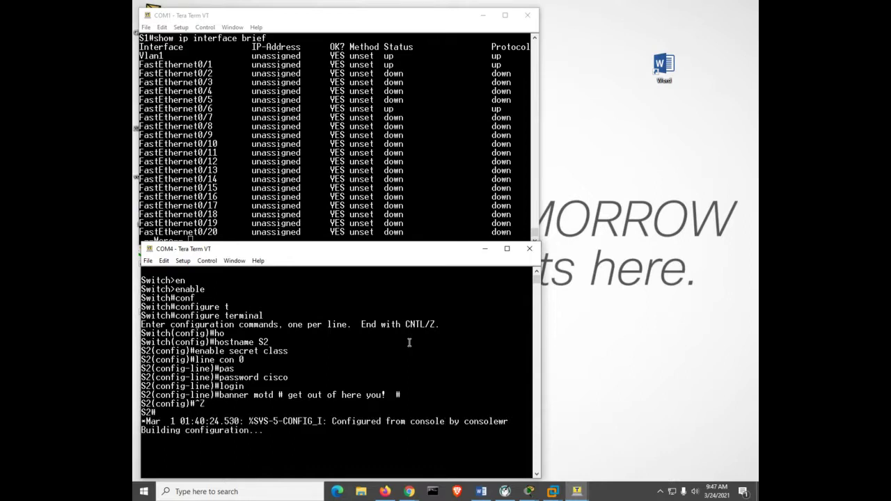
key("Return")
key("Return")
key("Return")
key("Return")
key("Return")
key("Return")
Step: Page through S2's startup-config, then show its brief IP interface summary
type("show star")
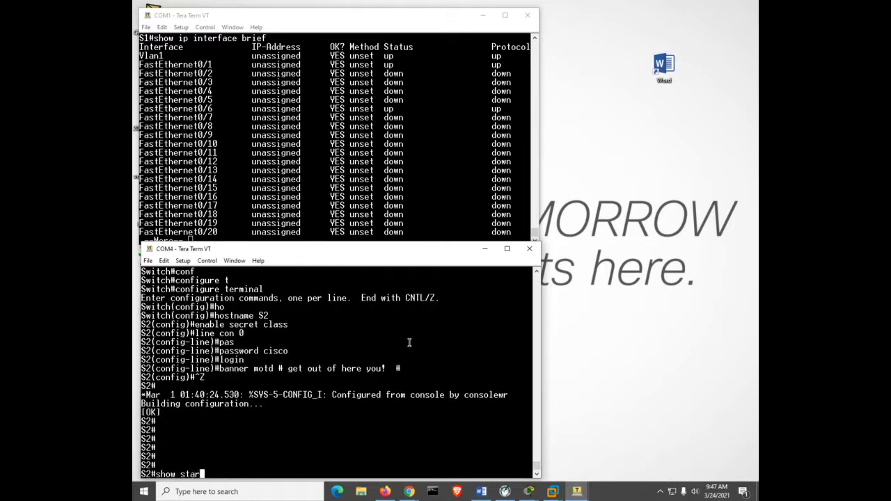
key("Tab")
key("Return")
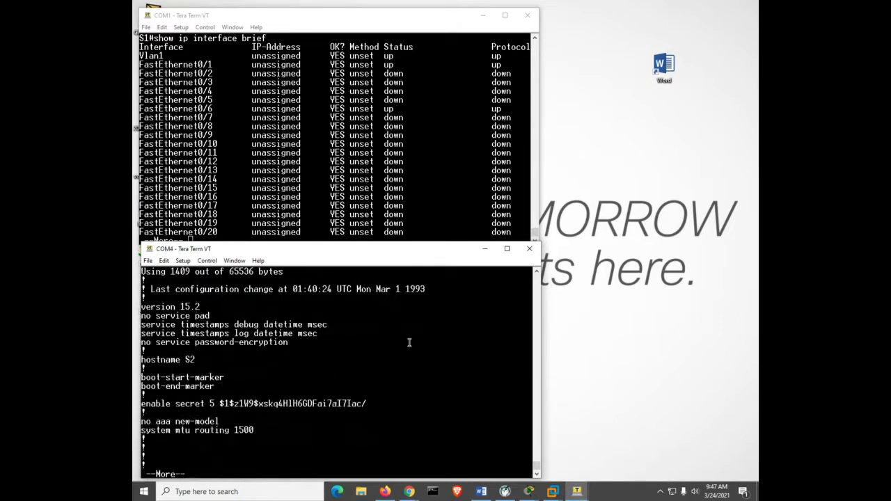
key("space")
key("space")
key("Return")
key("Return")
key("Return")
key("Return")
key("Return")
key("Return")
key("Return")
key("Return")
key("Return")
key("Return")
key("Return")
key("Return")
key("Return")
key("Return")
key("Return")
key("Return")
key("Return")
key("Return")
key("Return")
key("Return")
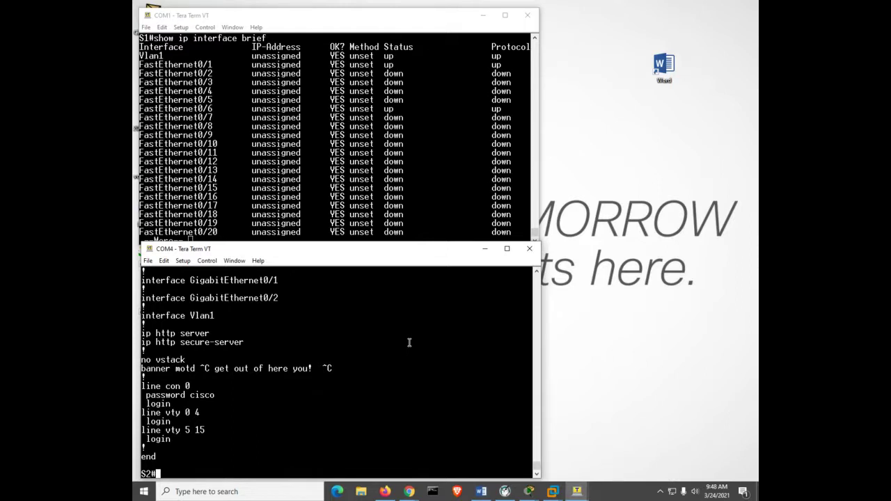
type("sh ip int b")
key("Return")
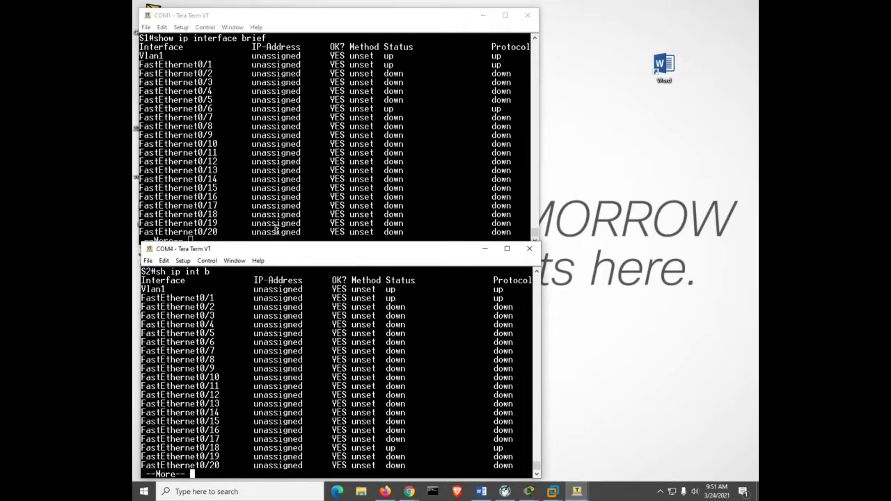
Step: On S1's console, finish the interface listing and list flash contents with show flash and dir
left_click(366, 111)
key("Return")
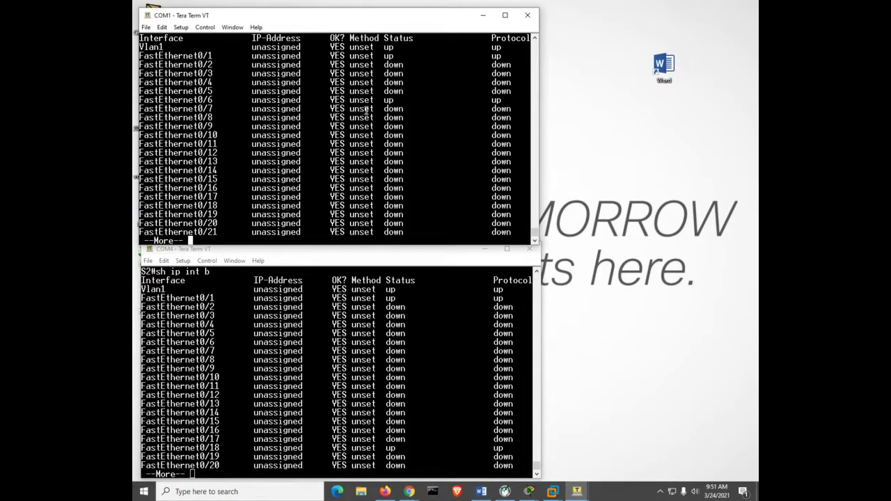
key("space")
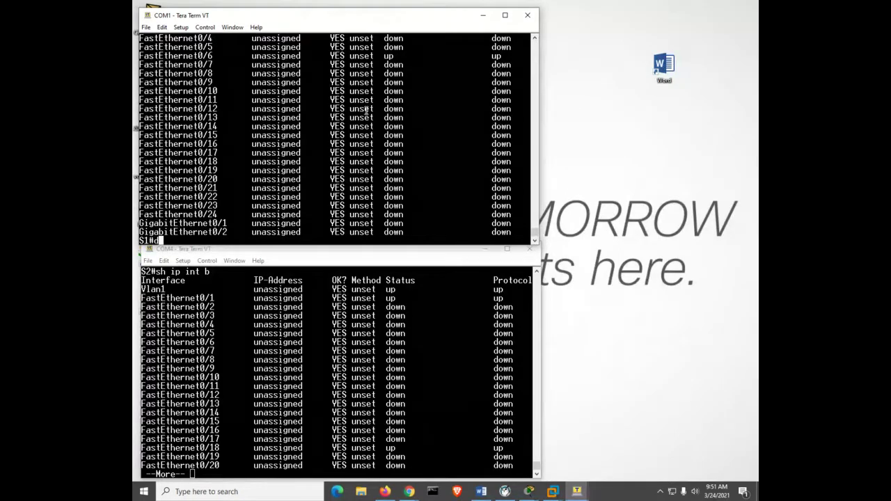
type("show flash")
key("Return")
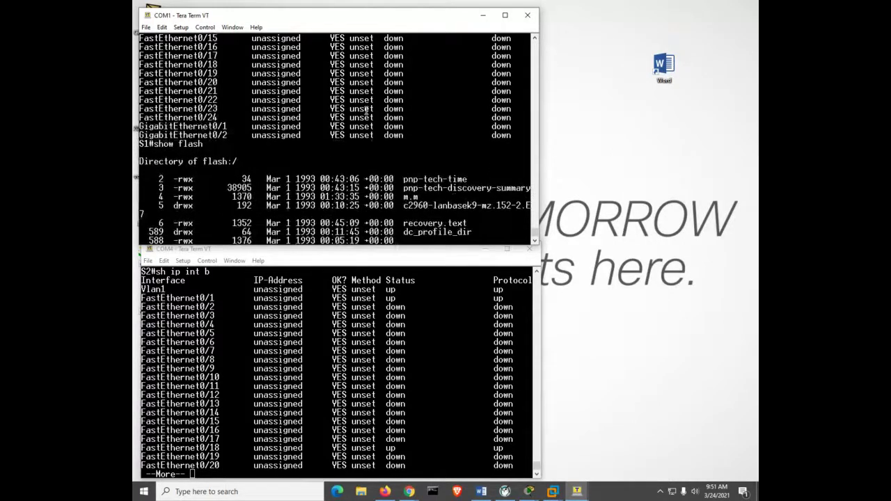
type("dir")
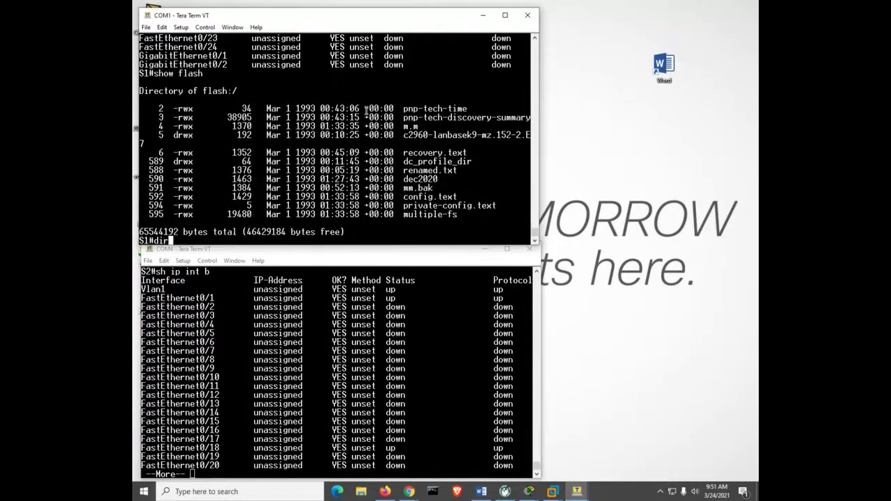
key("Return")
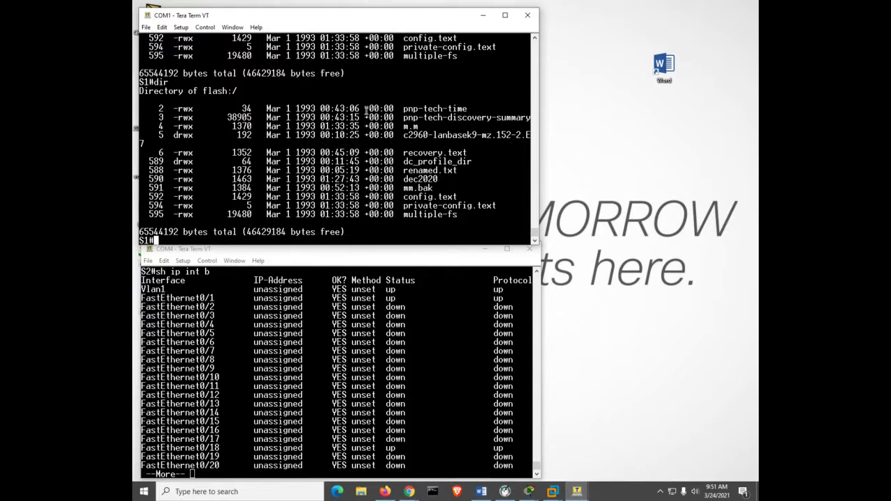
Step: Create VLAN 2 on S1 and confirm with dir that vlan.dat now appears in flash
type("conf t")
key("Return")
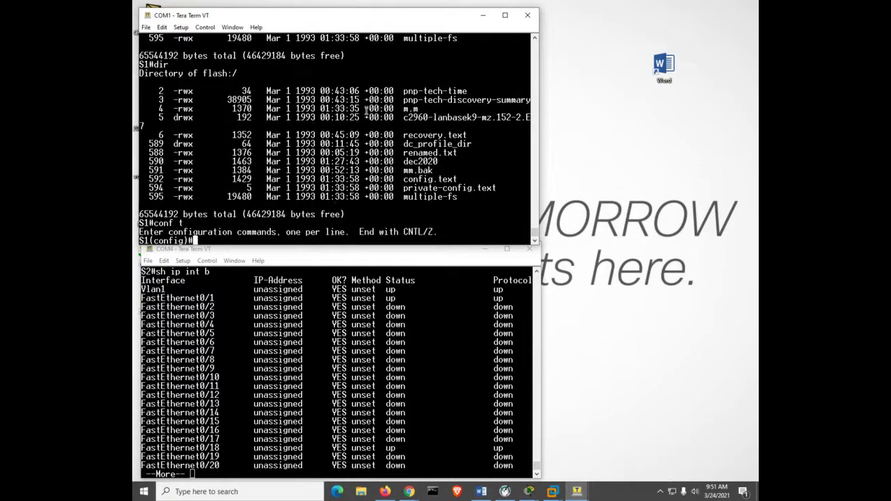
type("vl 2")
key("Return")
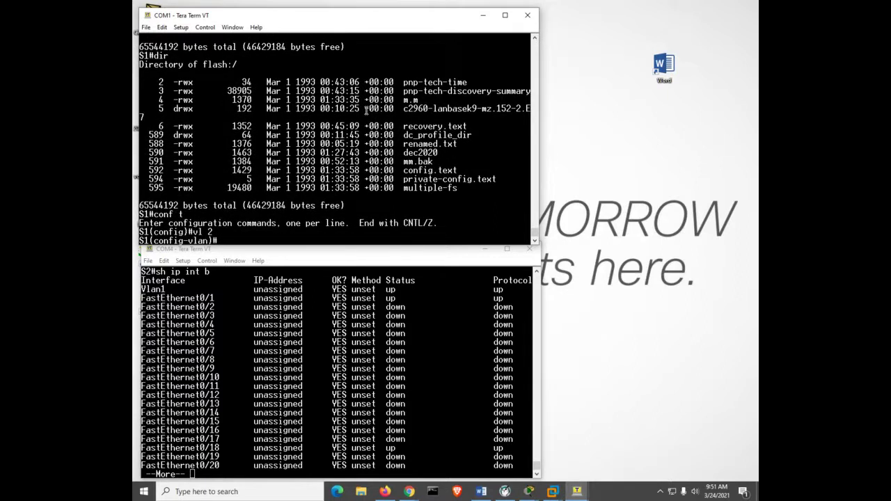
key("ctrl+z")
type("dir")
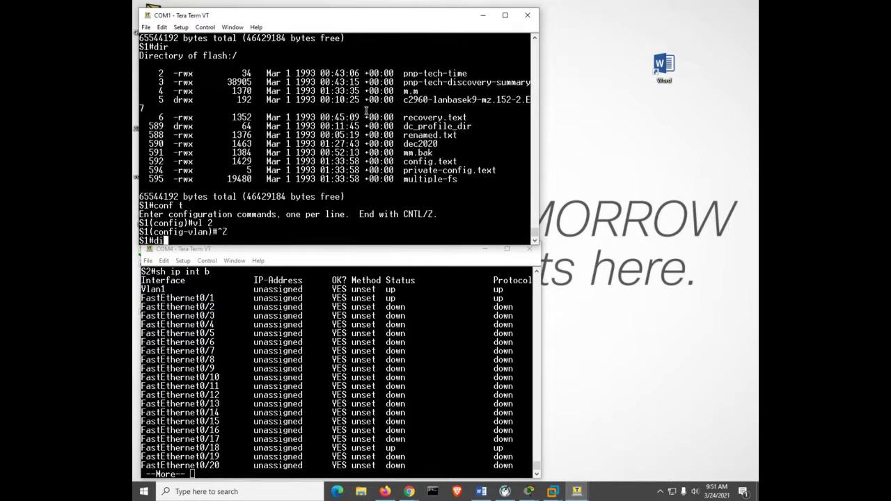
key("Return")
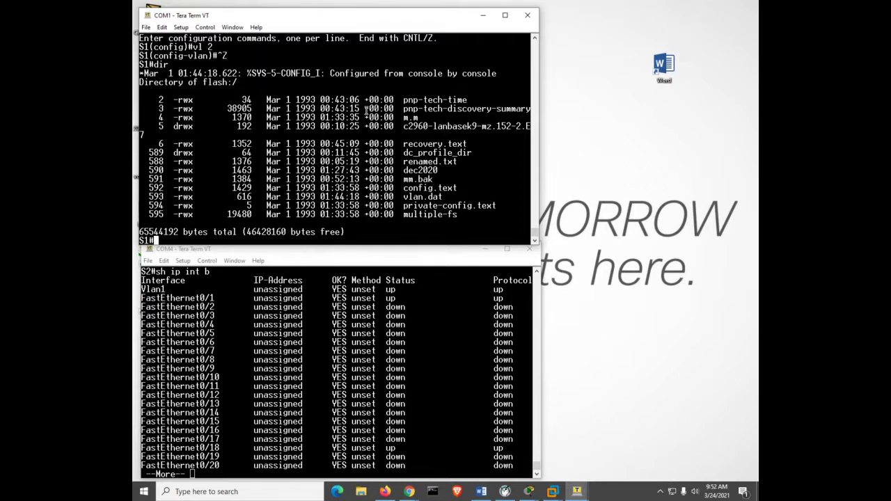
type("delete vlan.dat")
Step: Delete vlan.dat from S1's flash, accepting both prompts, and confirm with dir it is gone
key("Return")
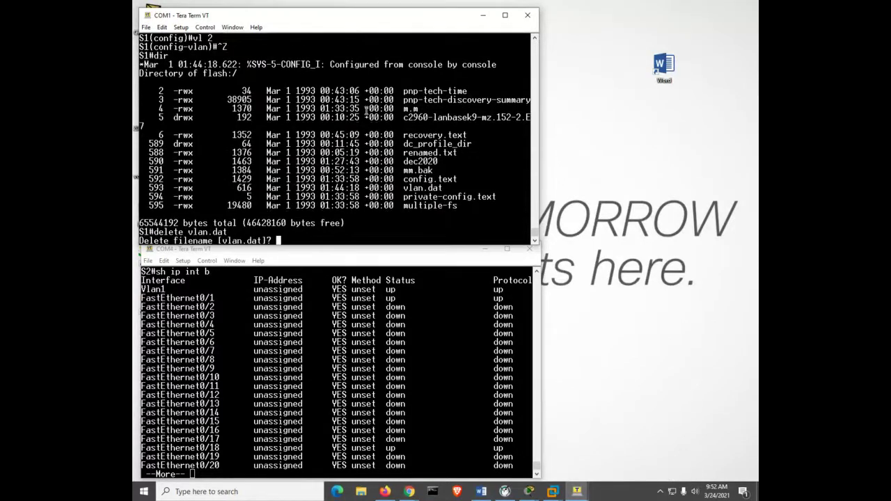
key("Return")
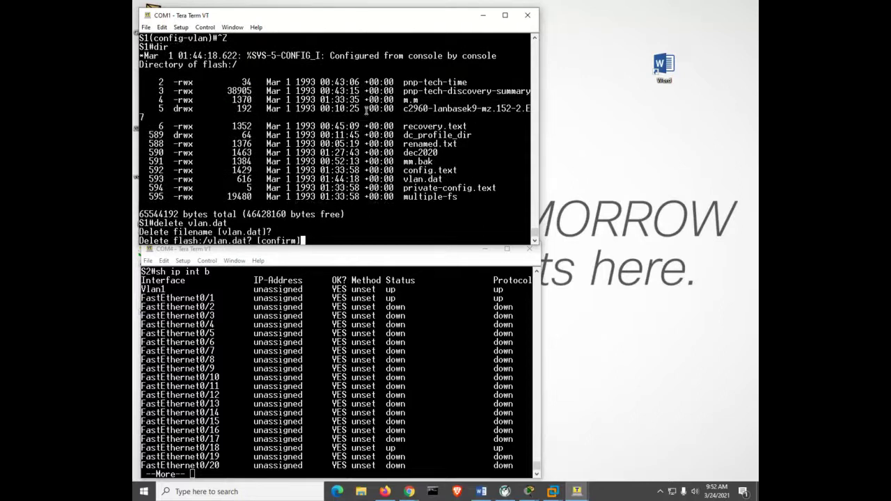
key("Return")
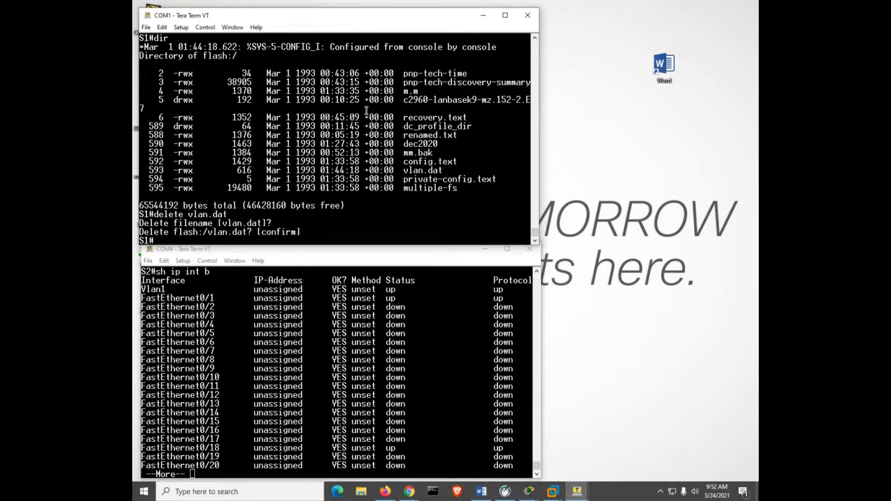
type("dir")
key("Return")
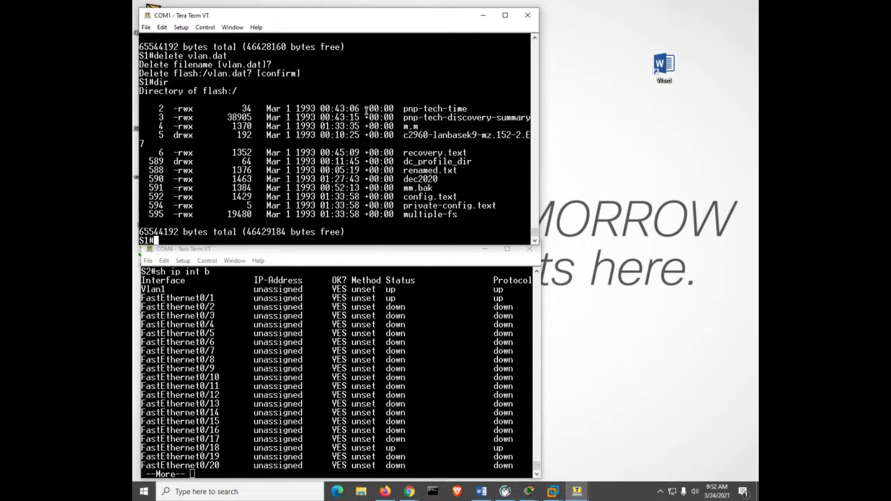
type("erase")
Step: Erase S1's startup-config, confirming the NVRAM erase
type("start")
key("Return")
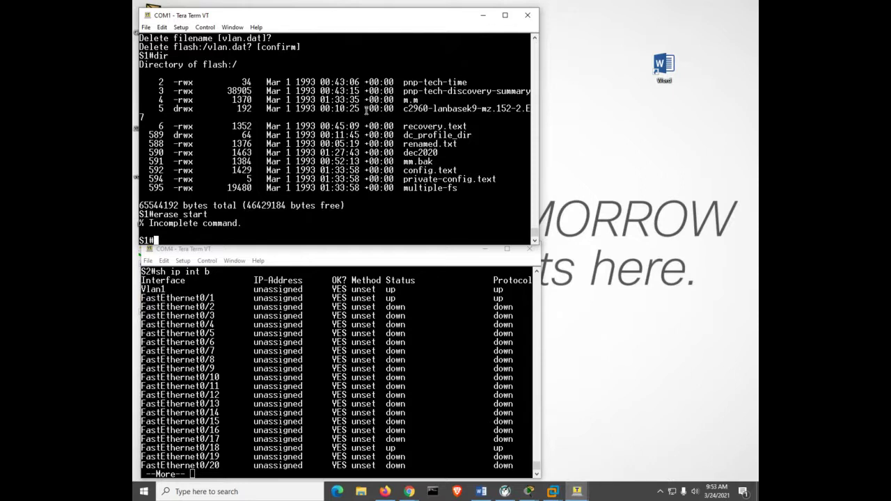
type("erase star")
key("Tab")
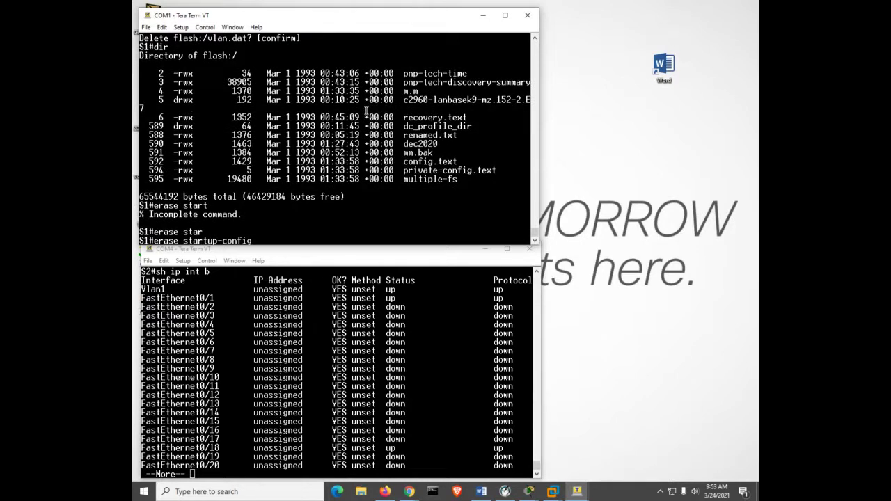
key("Return")
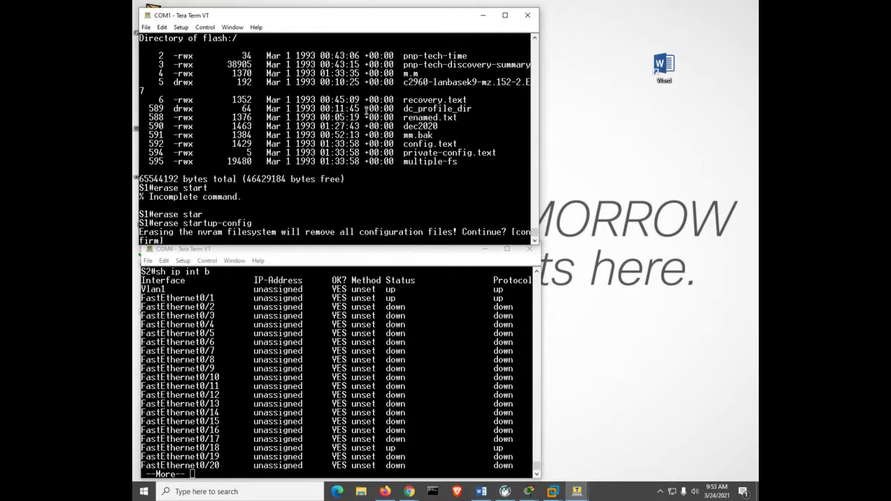
key("Return")
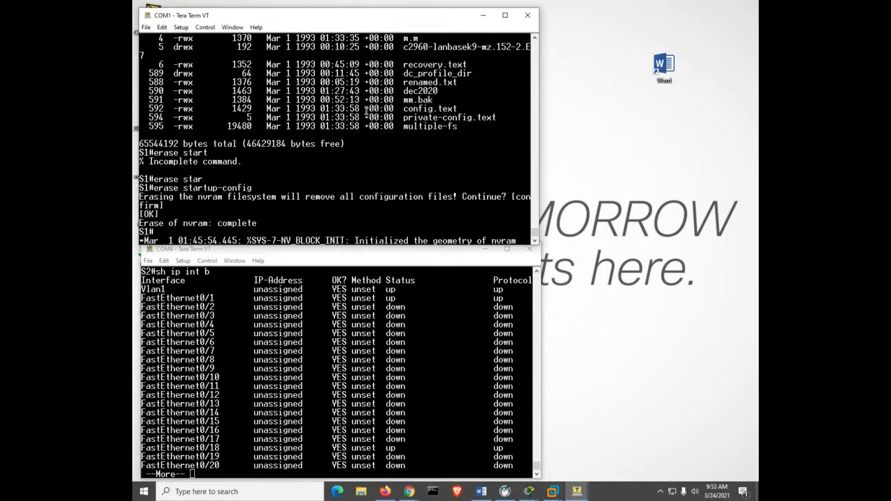
key("Return")
key("Return")
key("Return")
key("Return")
key("Return")
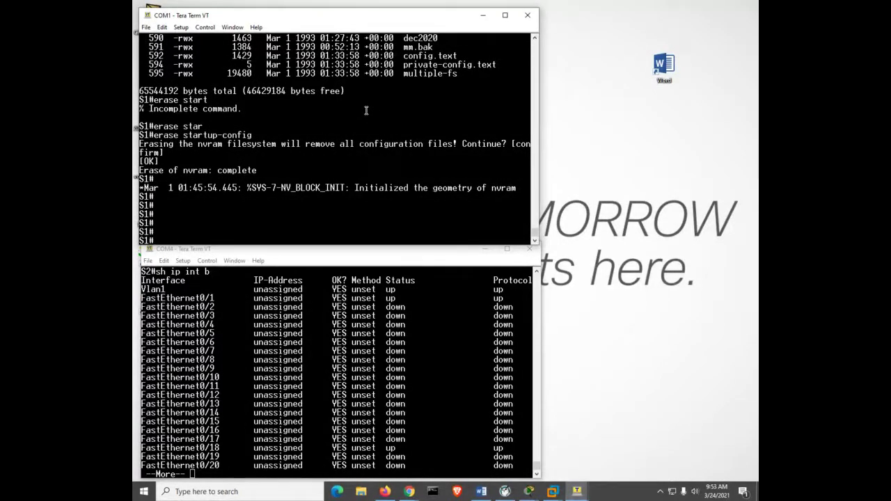
Step: Run show startup-config to verify no startup configuration remains on S1
type("show star")
key("Tab")
key("Return")
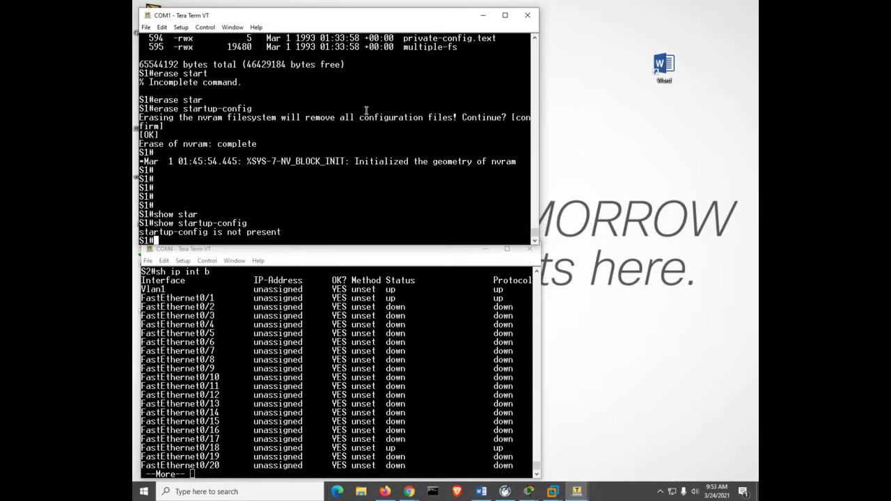
Step: Issue the reload command (relo) on S1
type("relo")
key("Return")
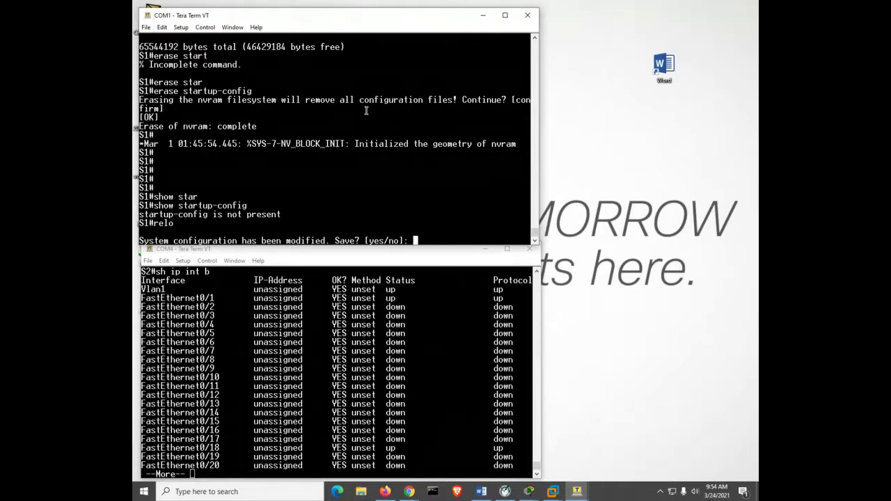
Step: Answer 'n' to saving the modified configuration and confirm S1's reload
type("n")
key("Return")
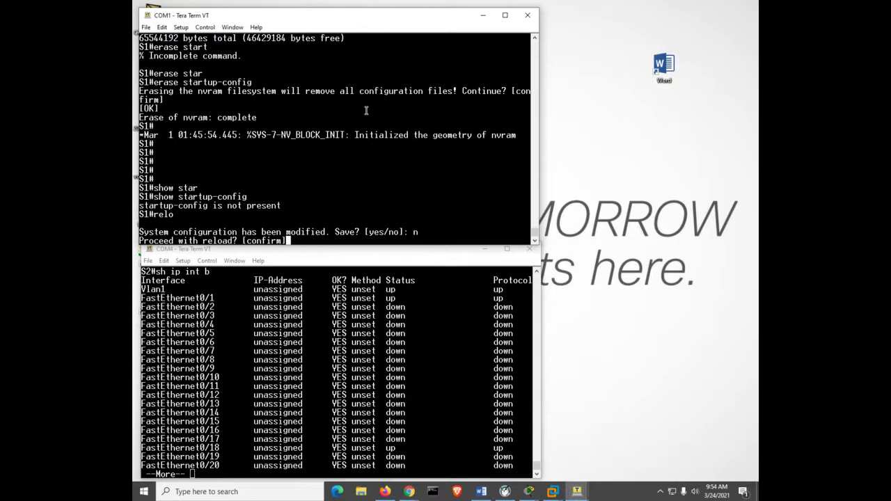
key("Return")
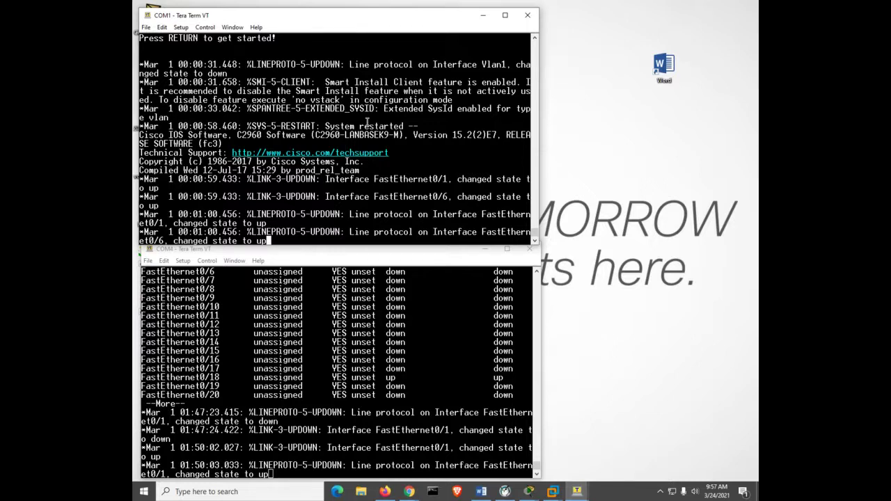
Step: Answer 'y' to S1's initial dialog, 'n' to basic setup, then abort to the Switch> prompt
key("Return")
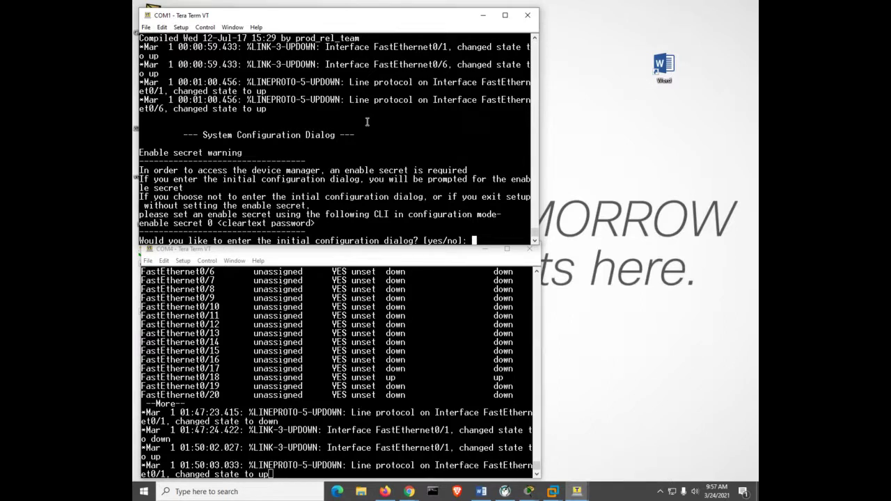
type("y")
key("Return")
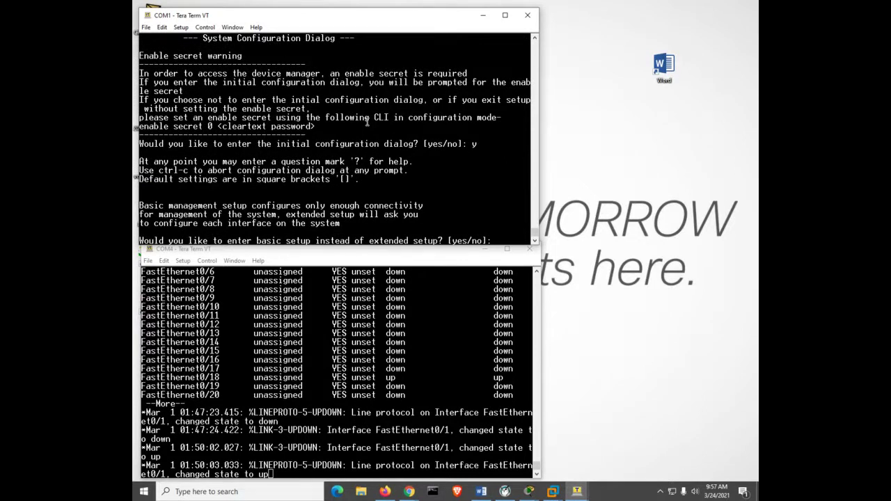
key("Return")
type("n")
key("Return")
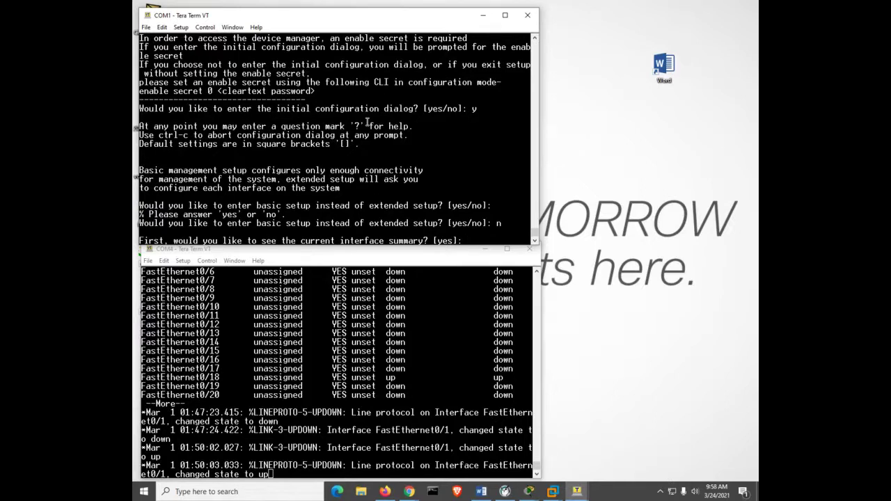
key("ctrl+c")
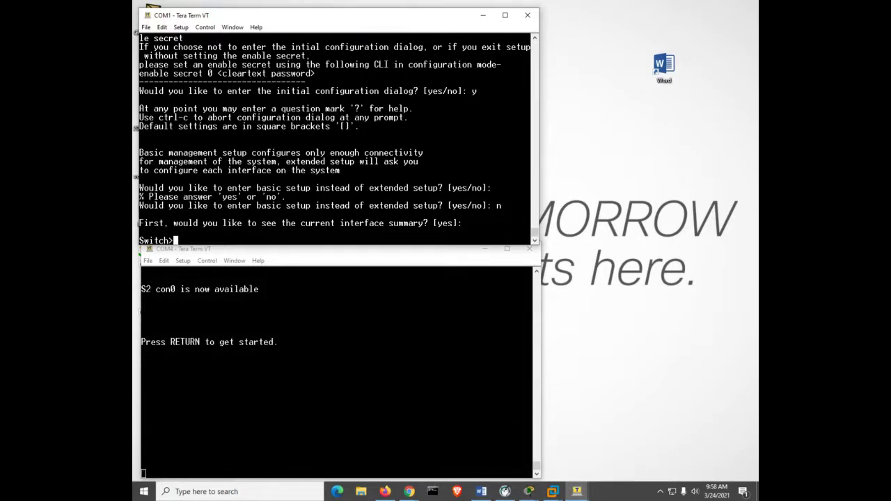
key("alt+Tab")
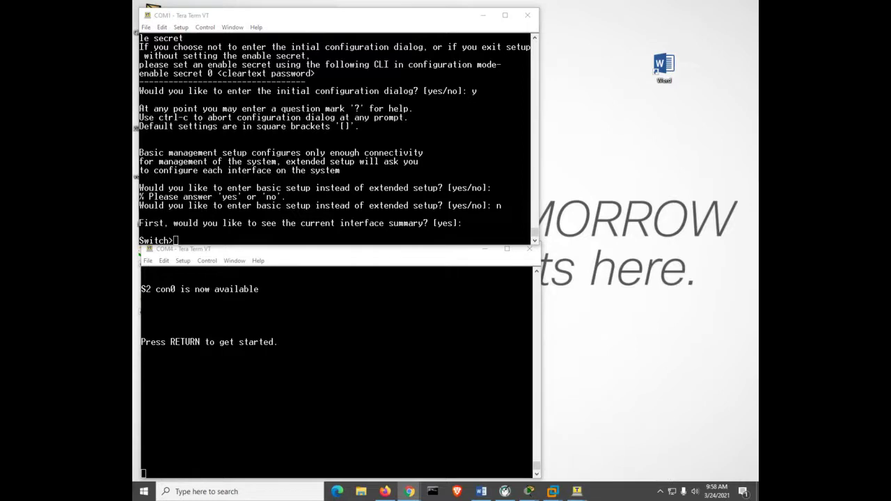